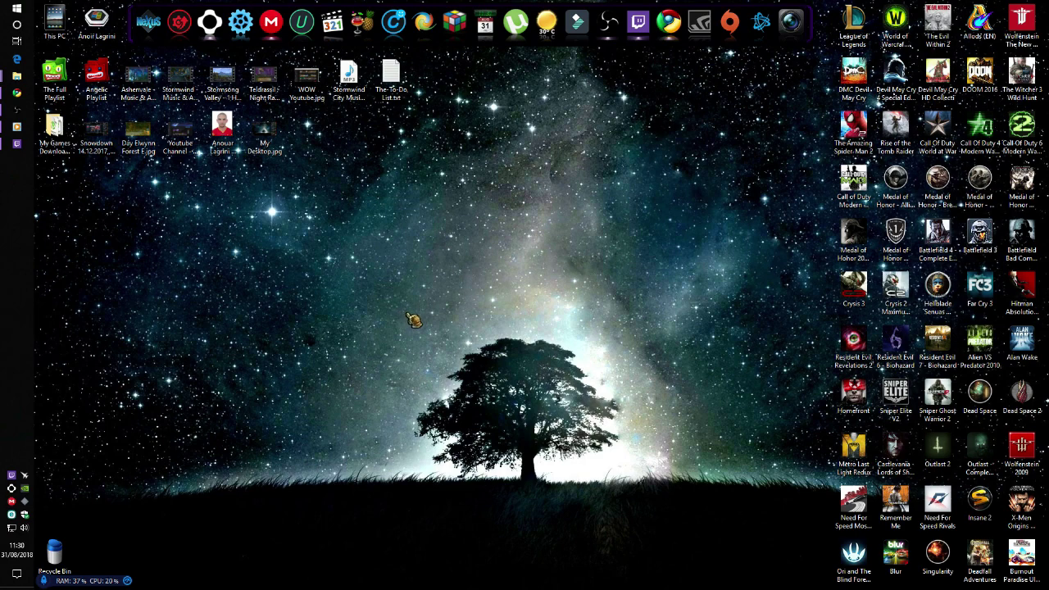
Step: Close the Twitch app, restore Chrome and reload the mapskins.com page
click(29, 152)
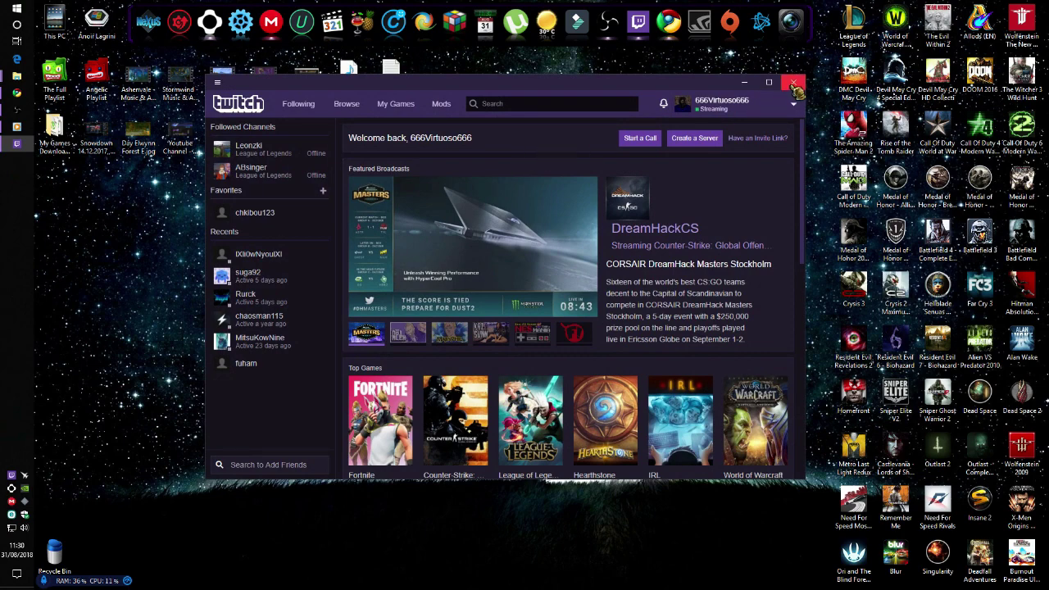
click(793, 84)
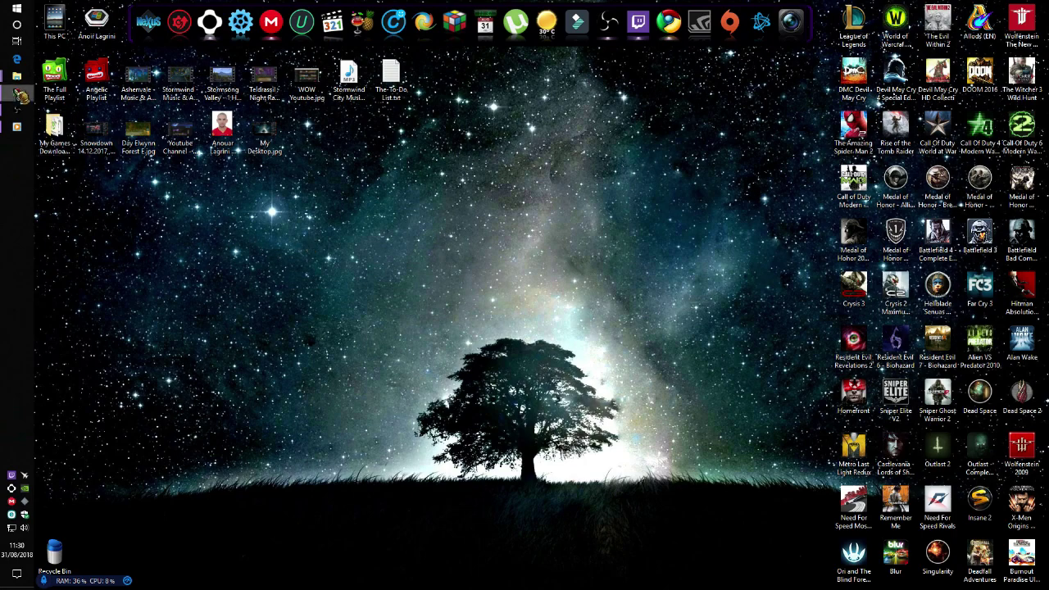
click(17, 92)
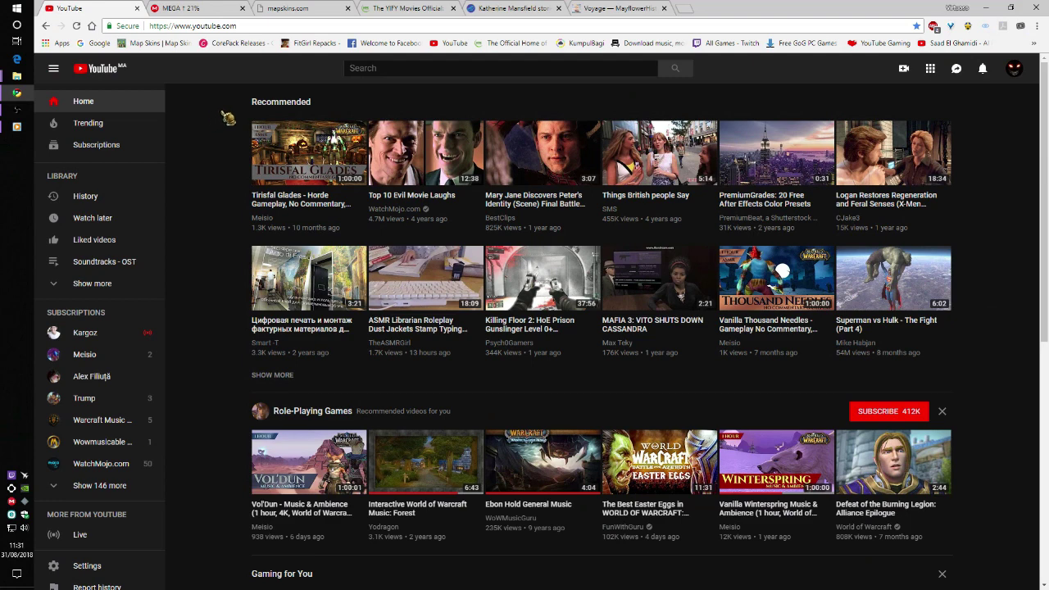
click(291, 10)
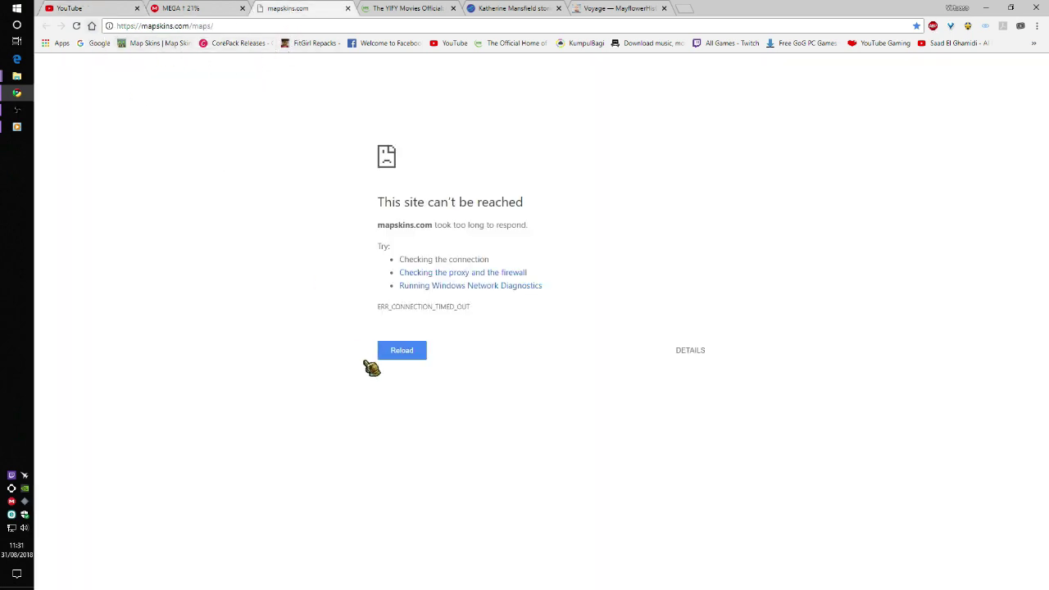
click(400, 352)
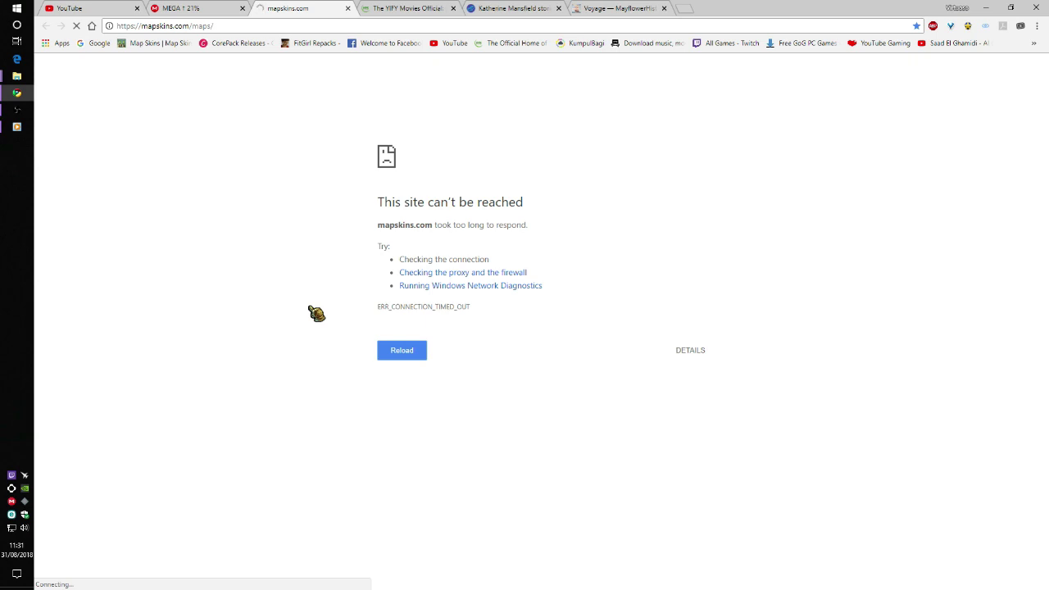
Step: Confirm the Wooxy Lite zip finished in MEGA transfers, then minimise Chrome
click(215, 9)
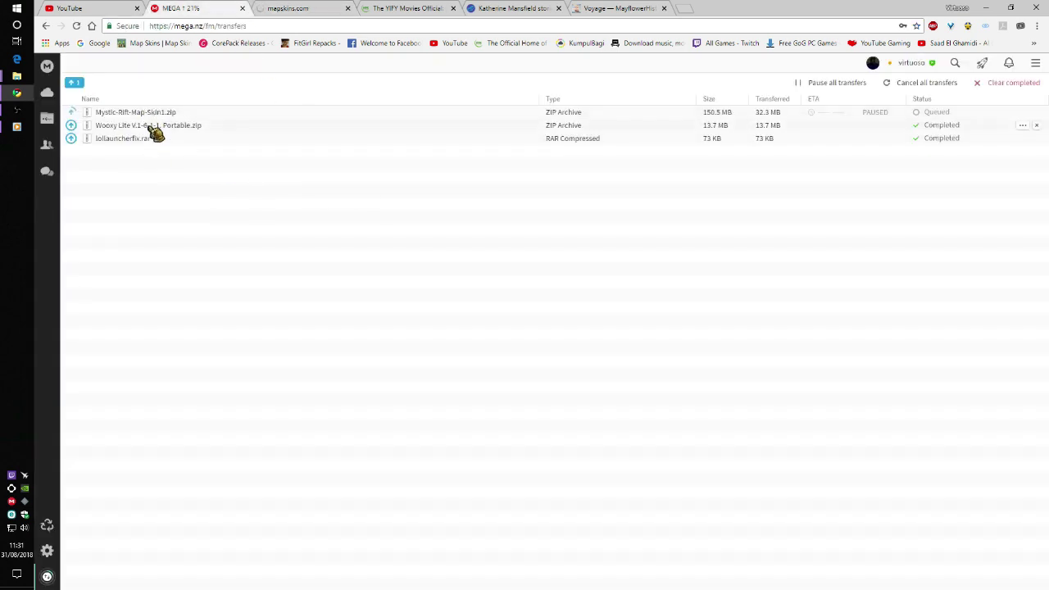
mouse_move(540, 139)
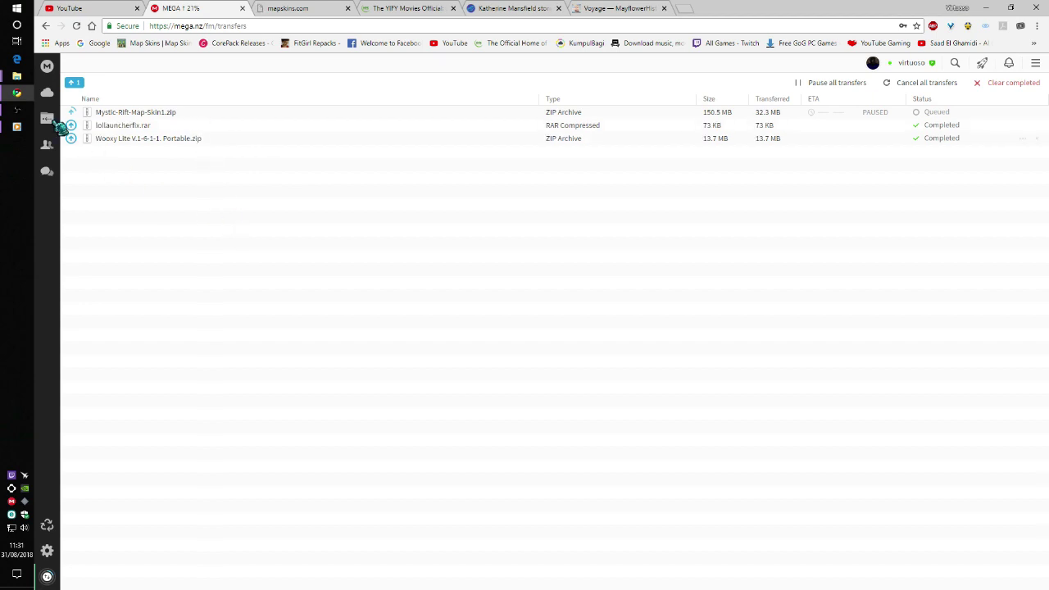
click(24, 97)
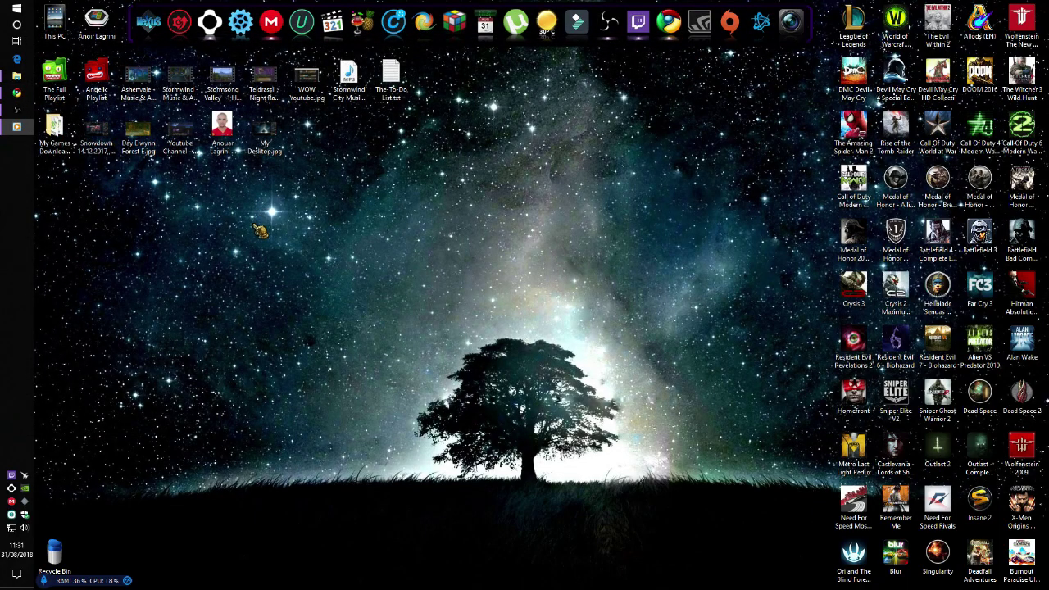
mouse_move(17, 76)
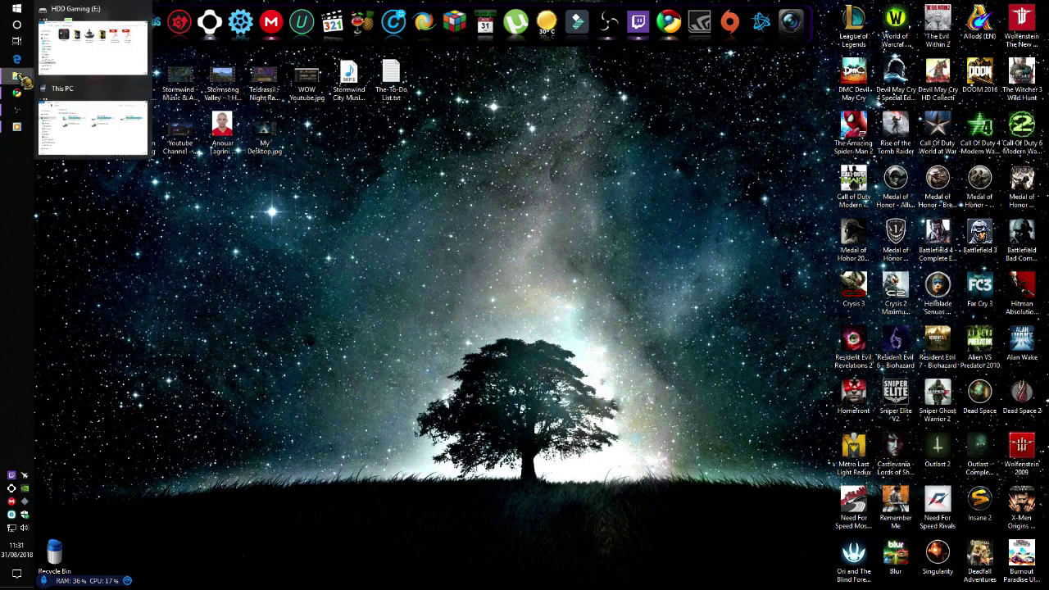
click(90, 123)
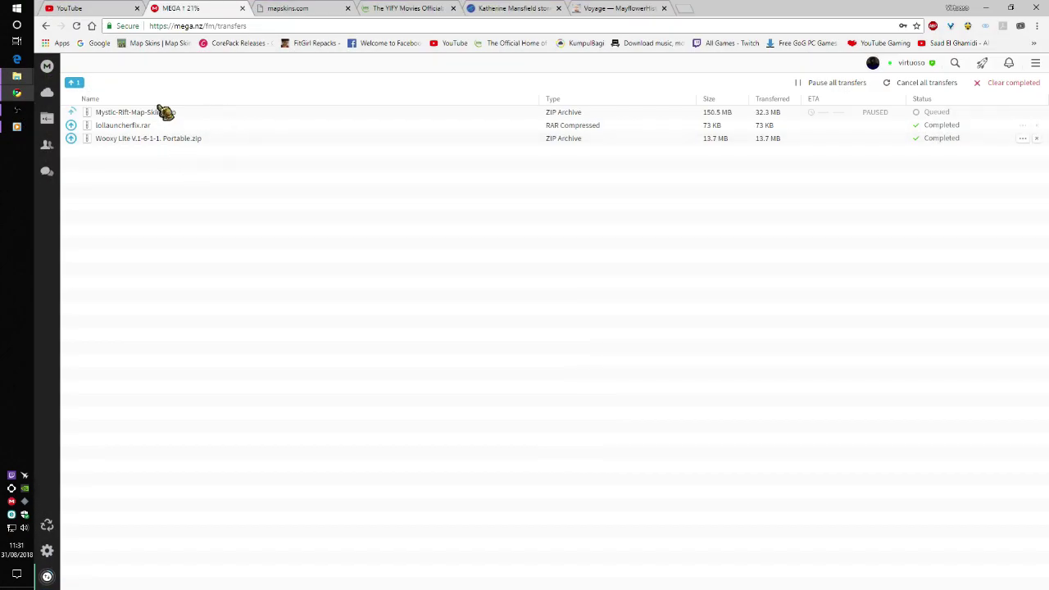
mouse_move(148, 138)
click(16, 92)
Step: Extract the Wooxy Lite zip on SSD System (C:) into a new Wooxy Lite folder
mouse_move(17, 75)
click(92, 127)
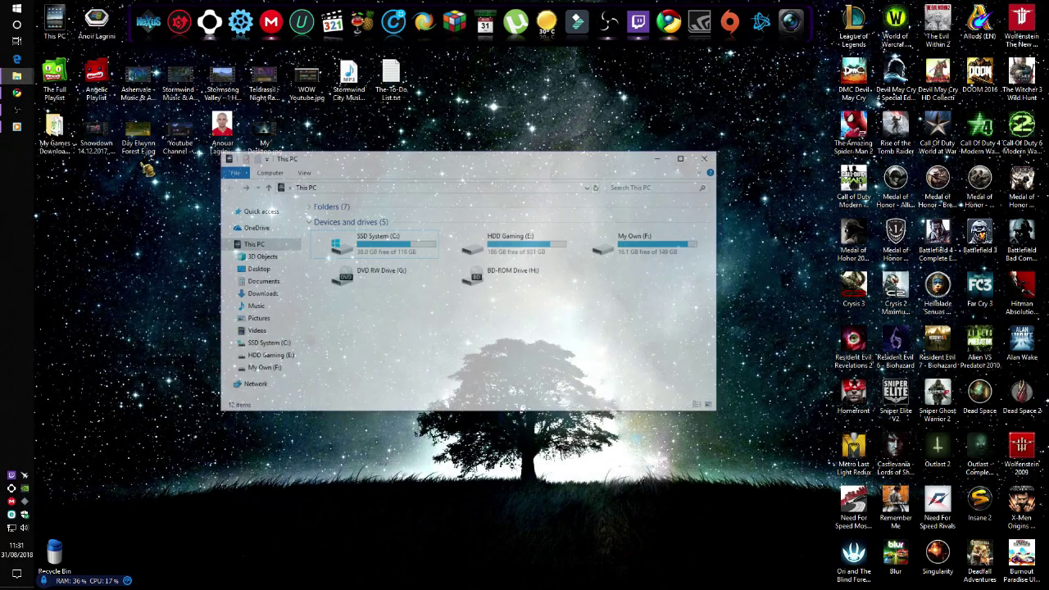
double_click(373, 260)
click(496, 341)
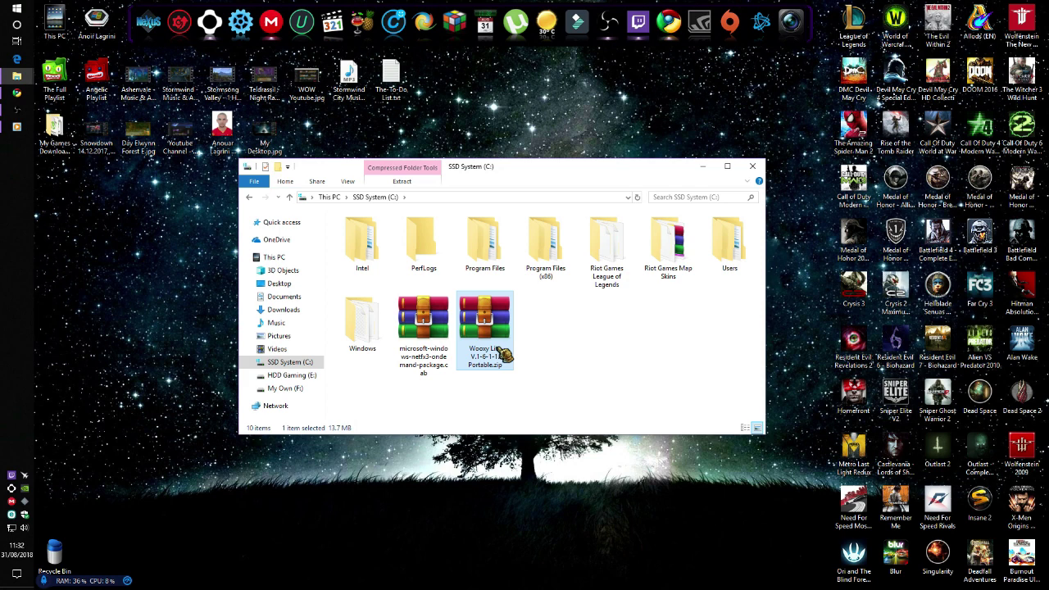
right_click(489, 318)
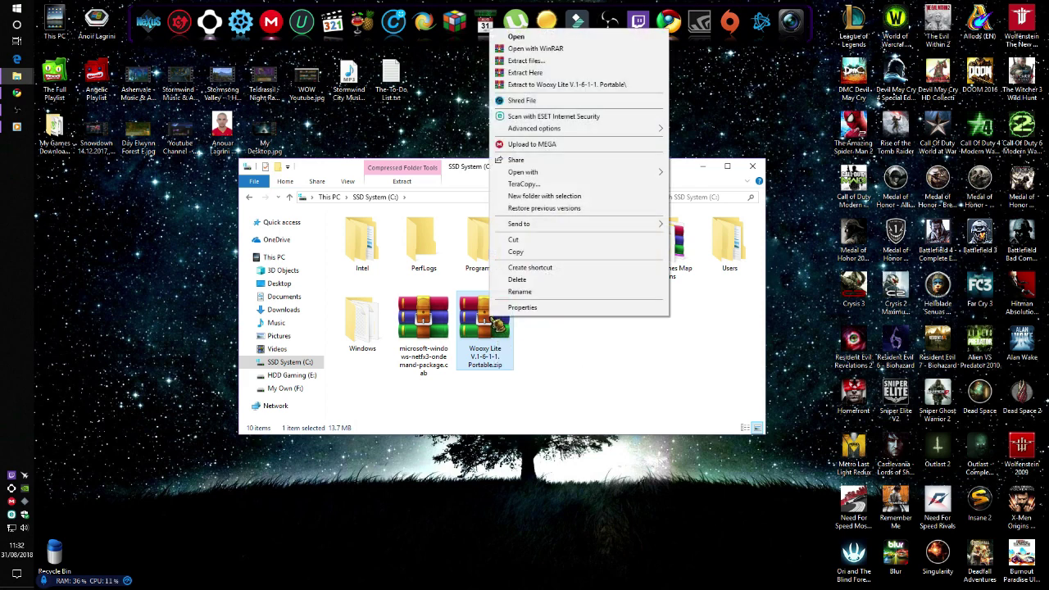
click(526, 61)
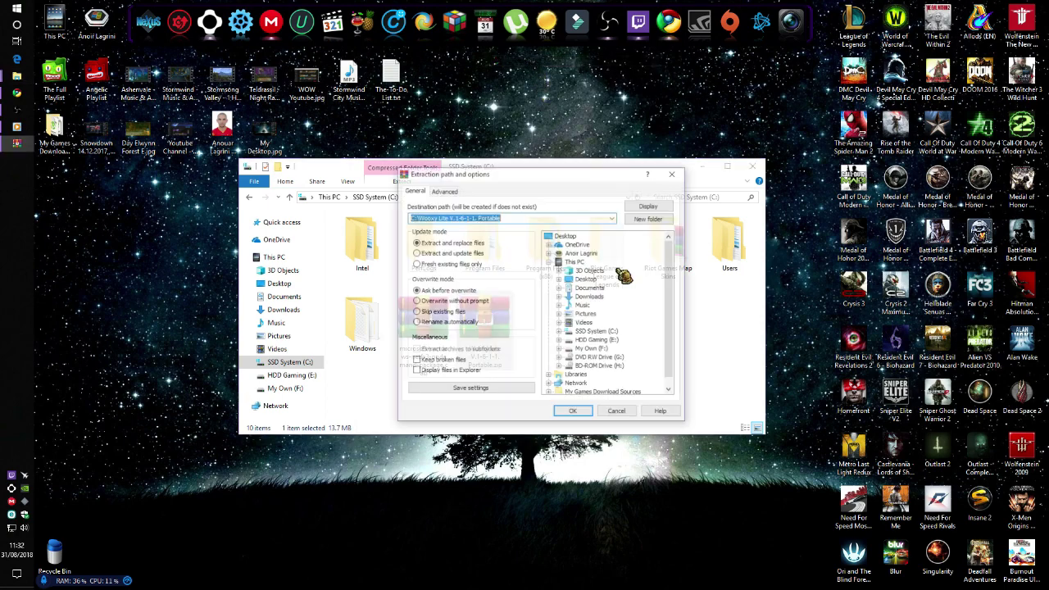
click(582, 411)
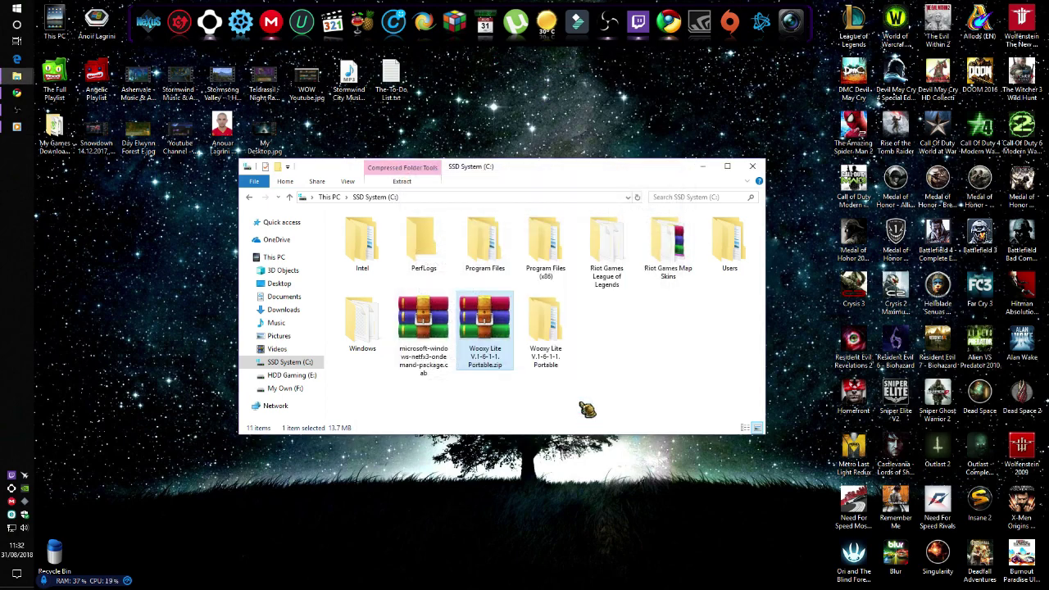
Step: Create a desktop shortcut to Wooxy.exe and drag it into the top dock
double_click(545, 340)
double_click(380, 235)
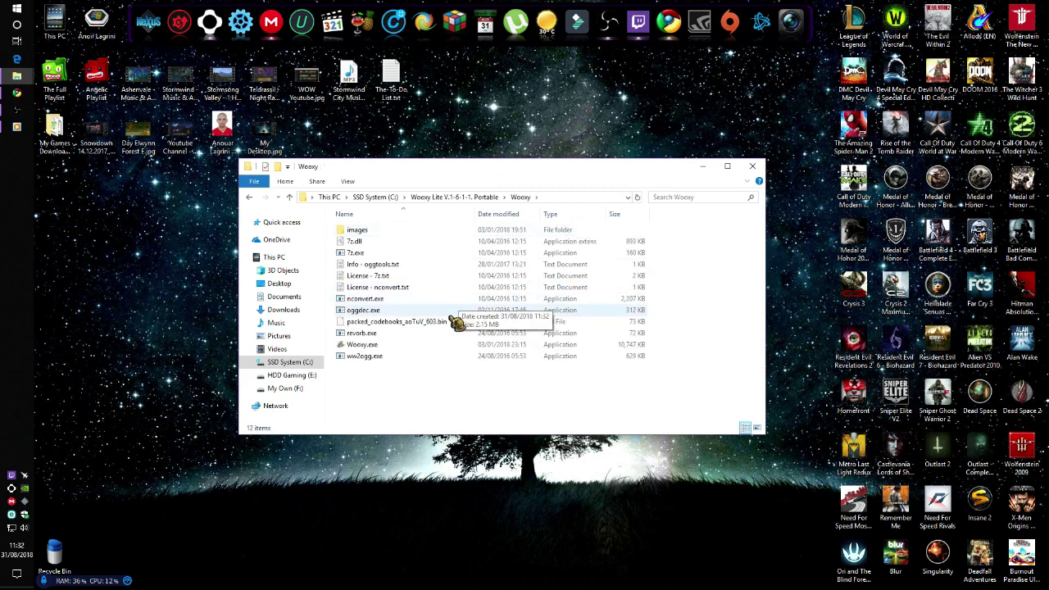
click(390, 346)
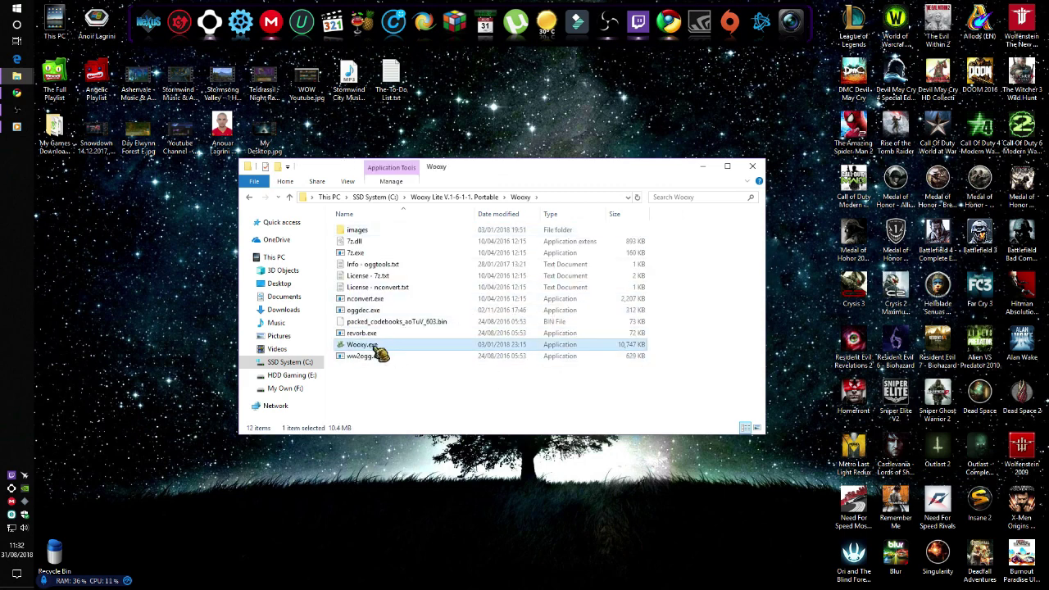
right_click(375, 348)
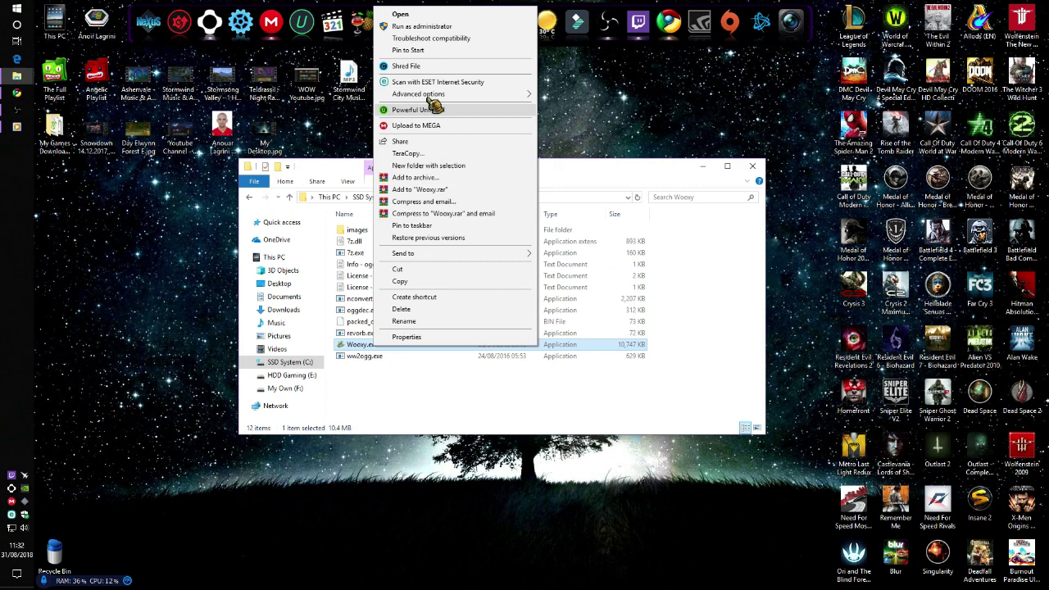
mouse_move(403, 253)
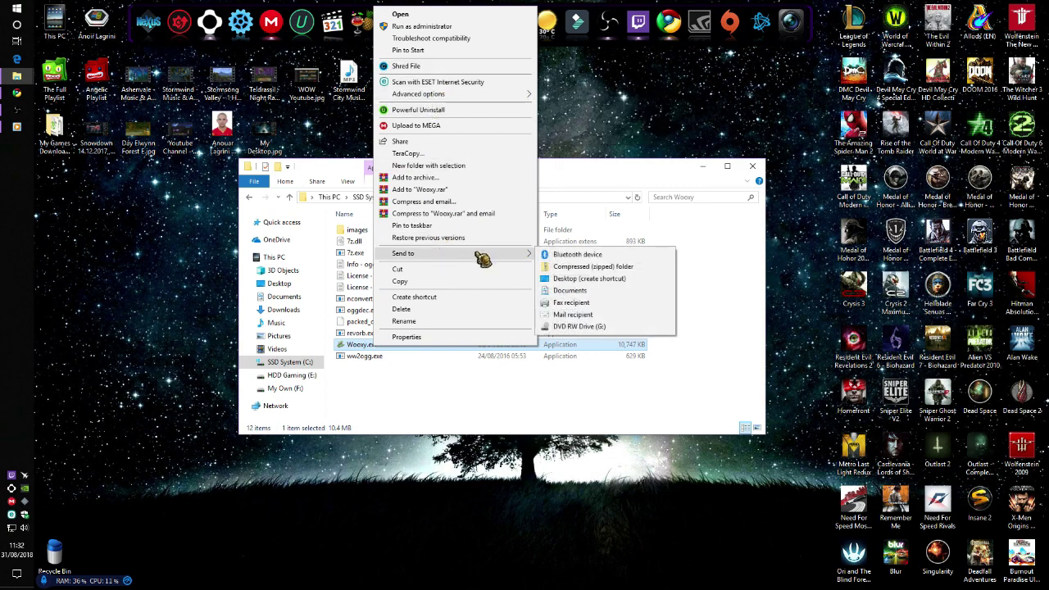
click(583, 280)
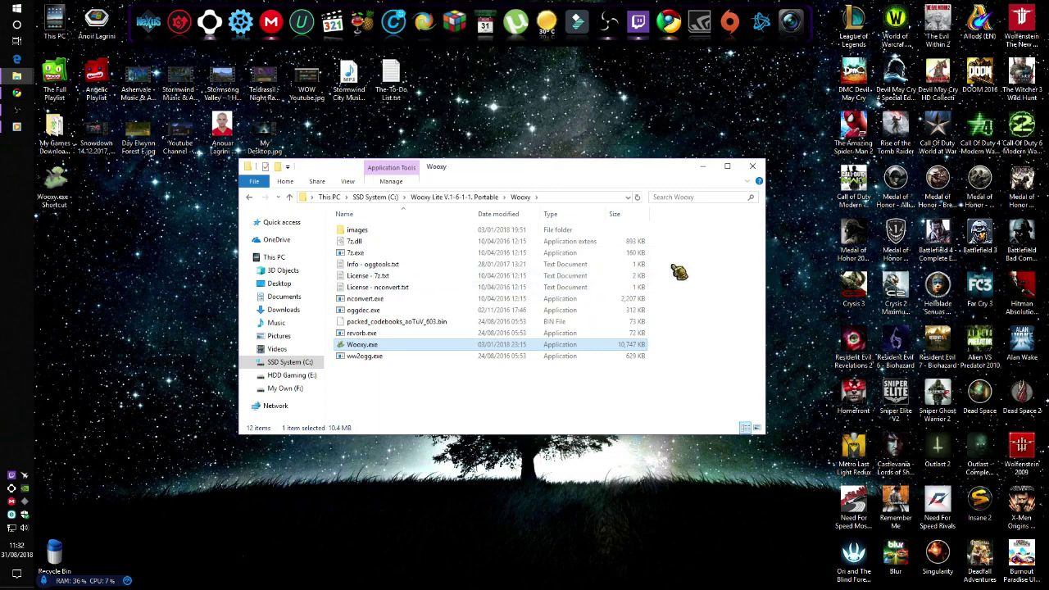
click(703, 168)
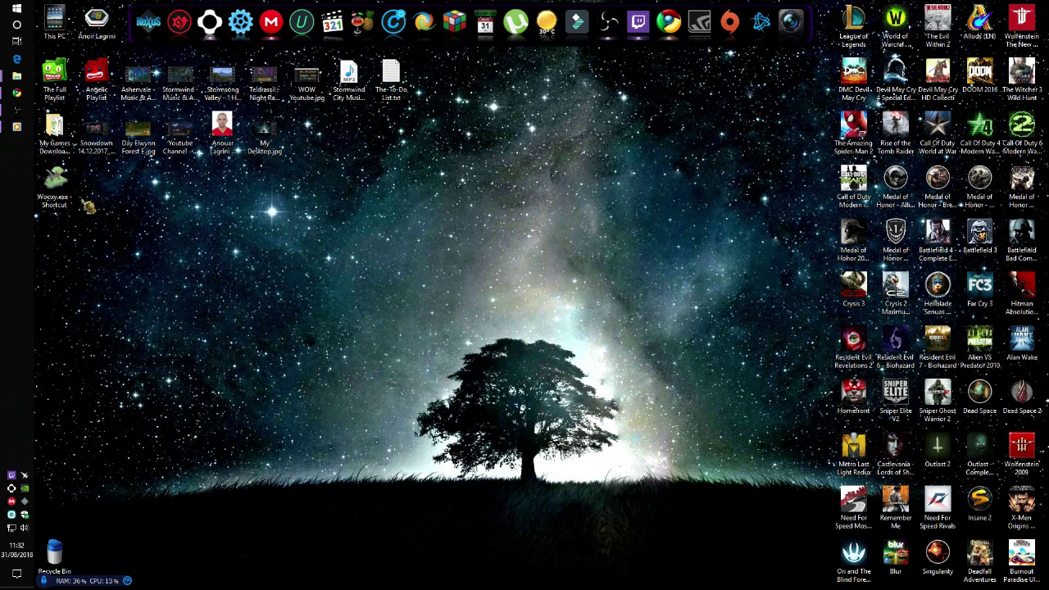
mouse_move(54, 184)
mouse_down()
mouse_move(211, 37)
mouse_move(202, 29)
mouse_up()
Step: Launch Wooxy from the dock and move its Welcome to Wooxy dialog up and left
click(201, 22)
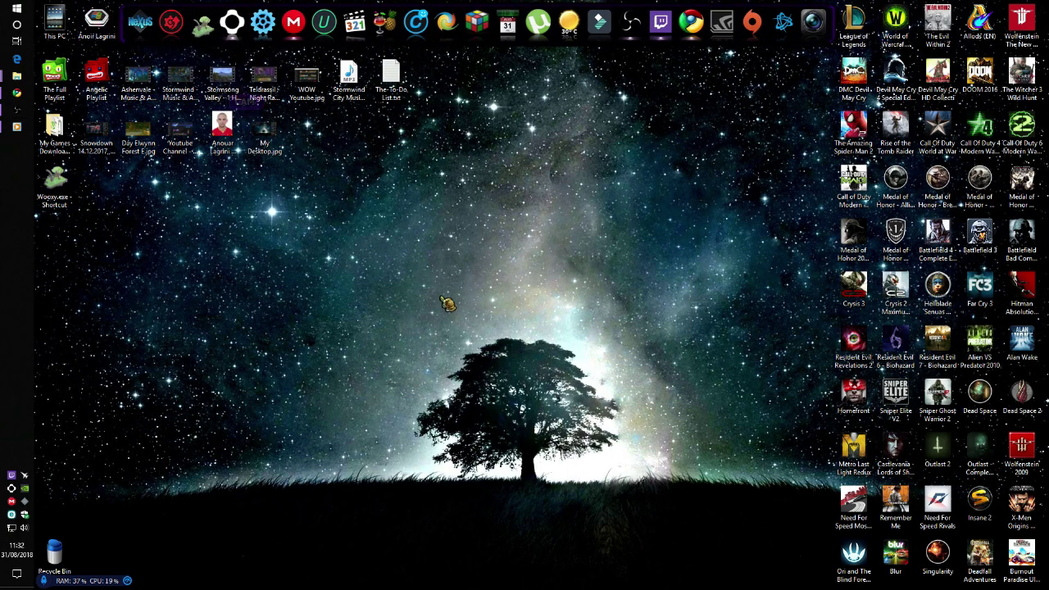
drag(550, 216, 512, 197)
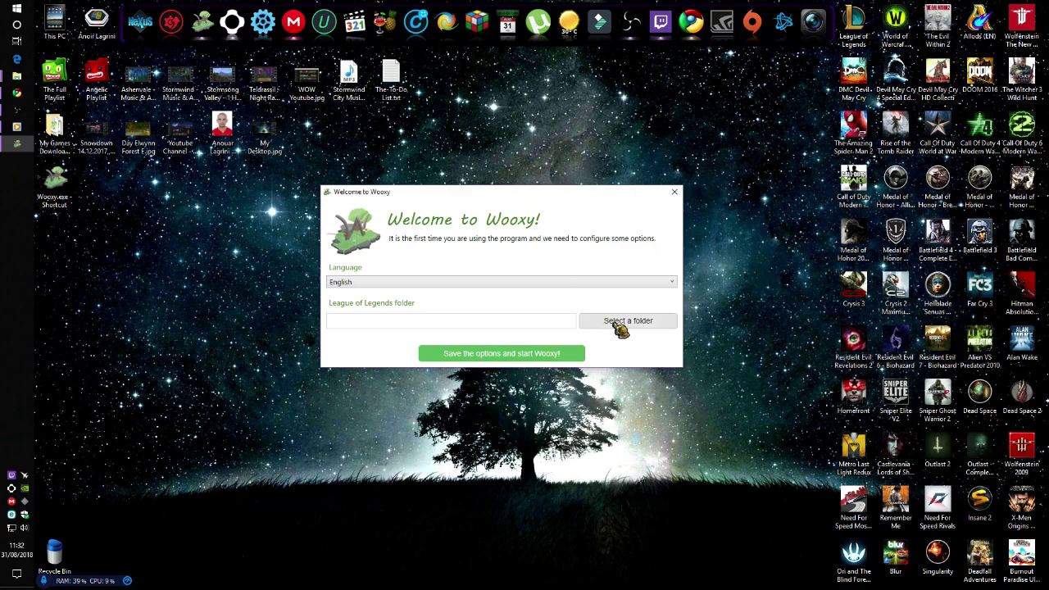
drag(529, 207, 538, 194)
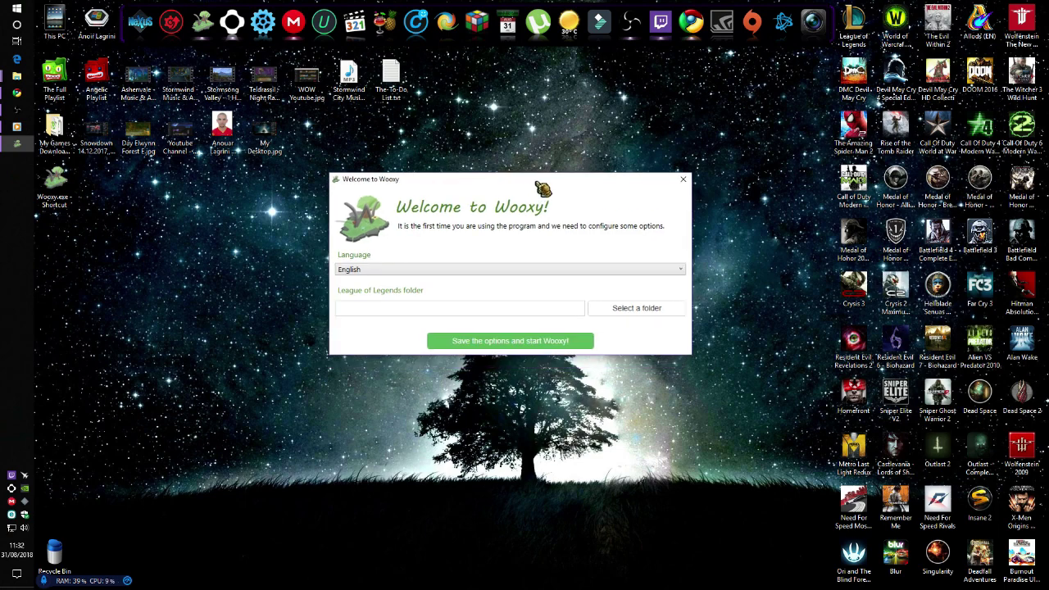
drag(537, 185, 518, 181)
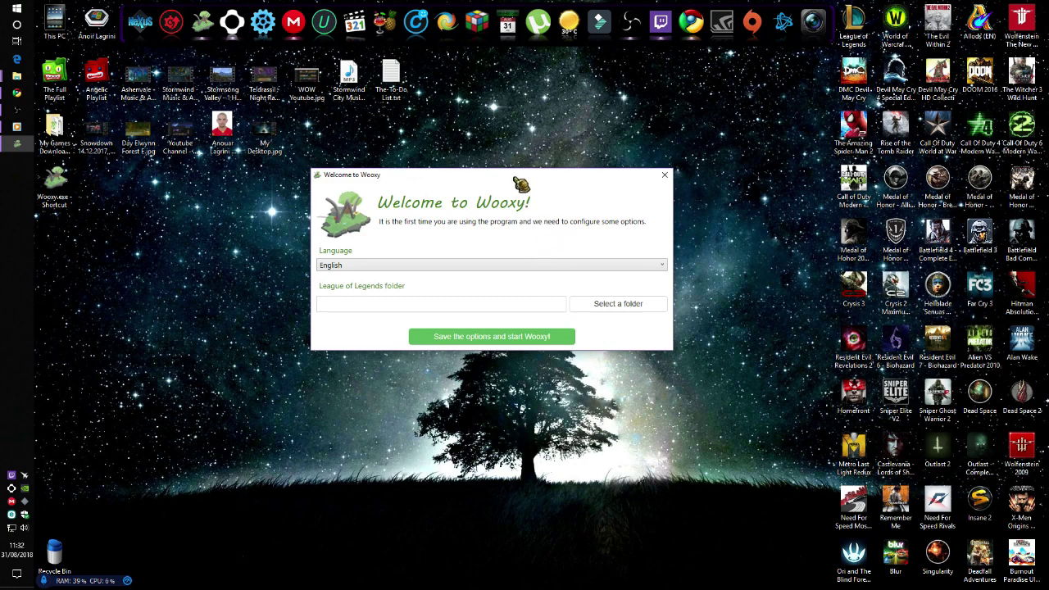
drag(525, 178, 511, 175)
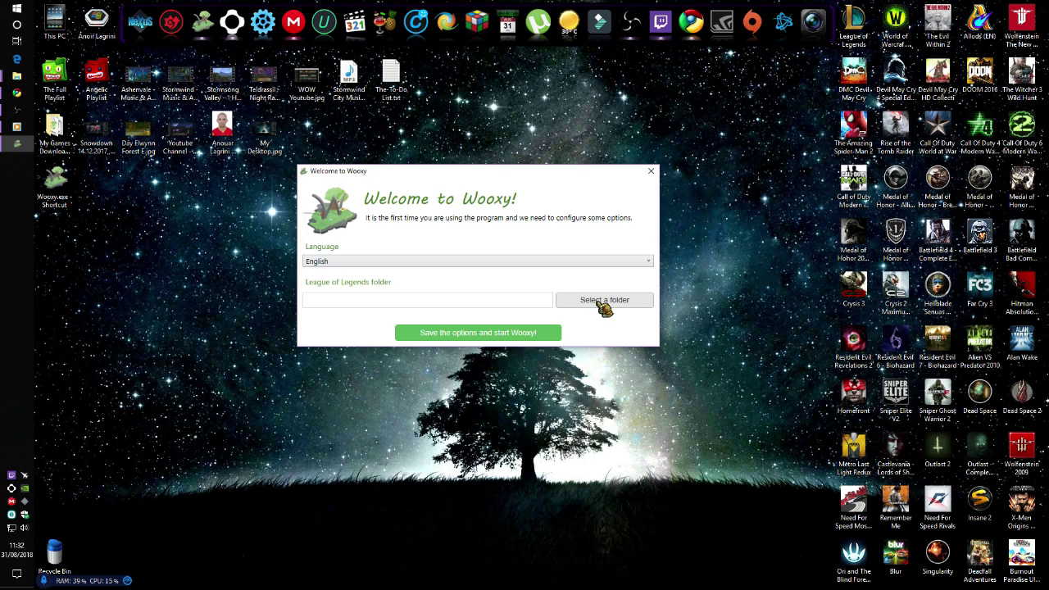
drag(485, 174, 479, 172)
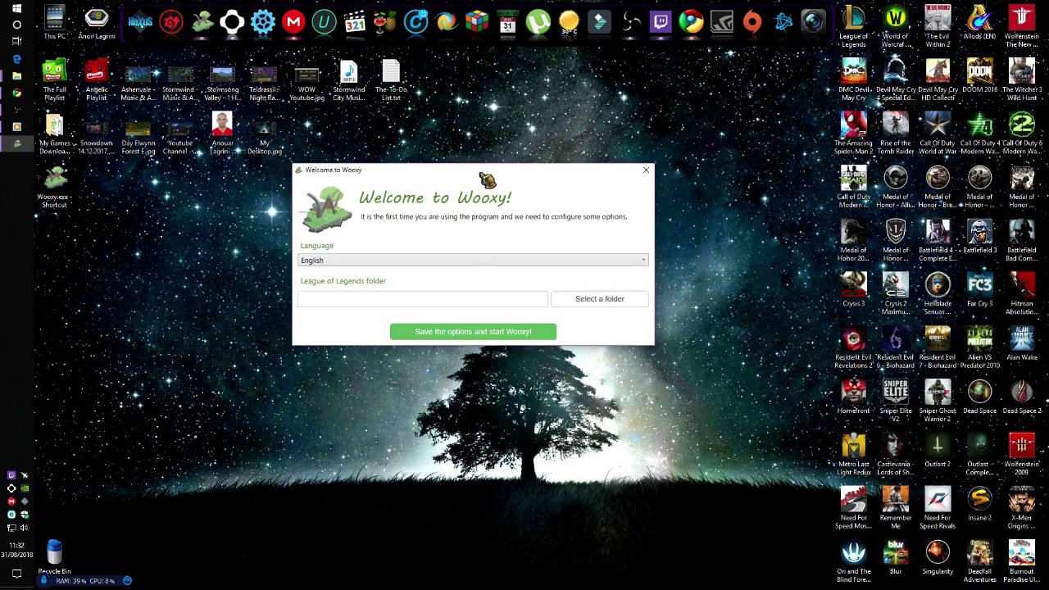
mouse_move(16, 93)
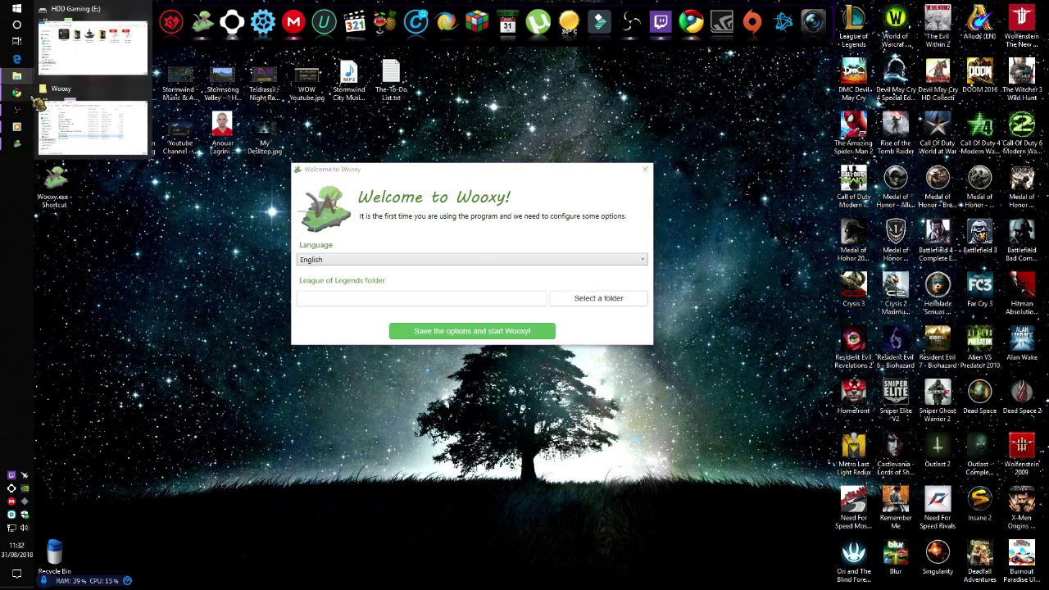
Step: Extract lollauncherfix.rar in the Riot Games Map Skins folder into its own folder
click(136, 138)
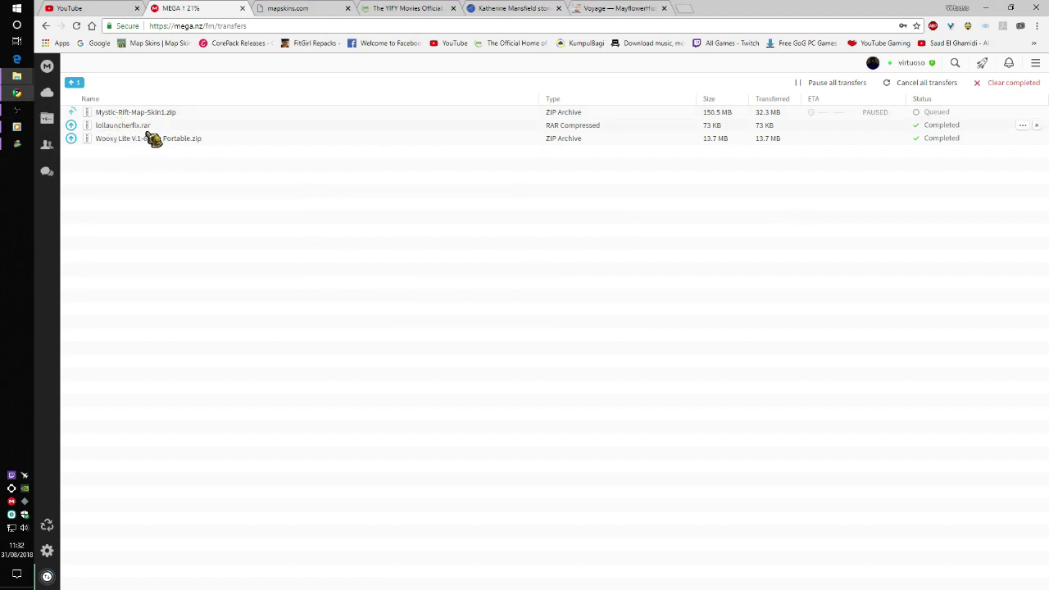
click(20, 94)
mouse_move(16, 75)
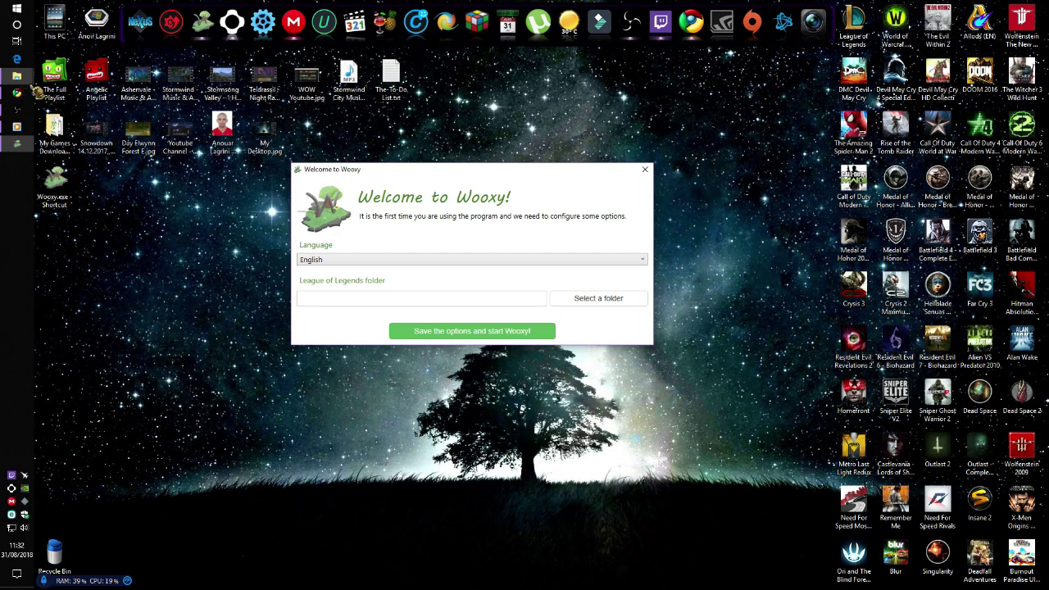
click(92, 123)
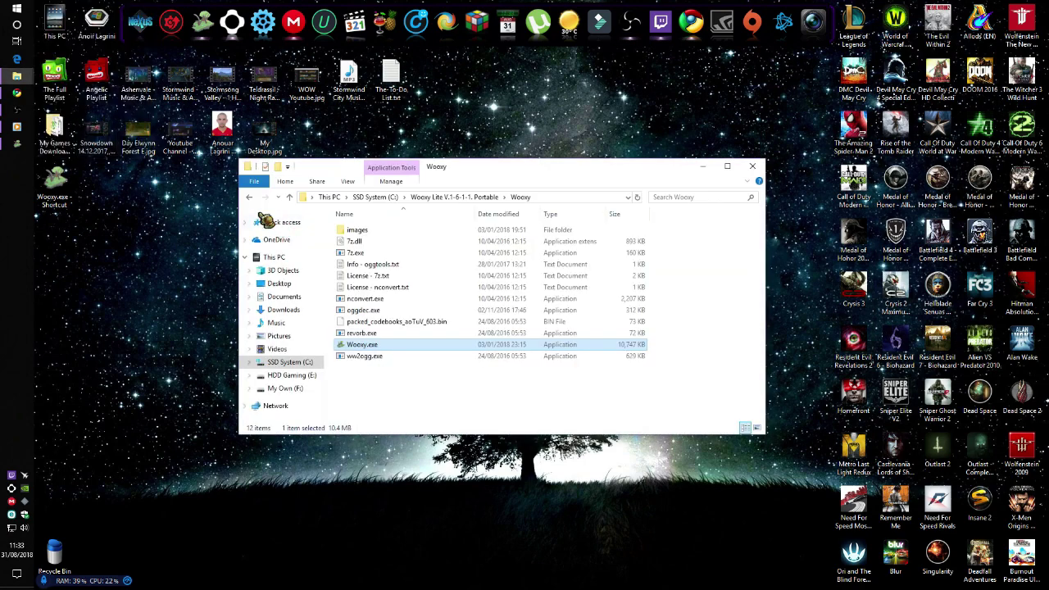
click(250, 197)
double_click(668, 250)
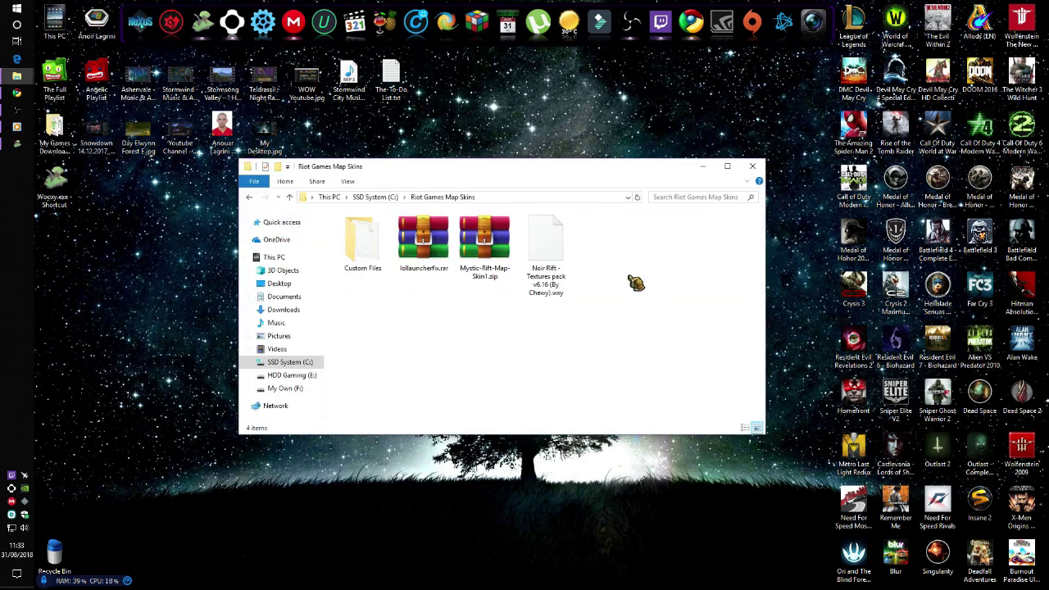
click(436, 249)
right_click(430, 239)
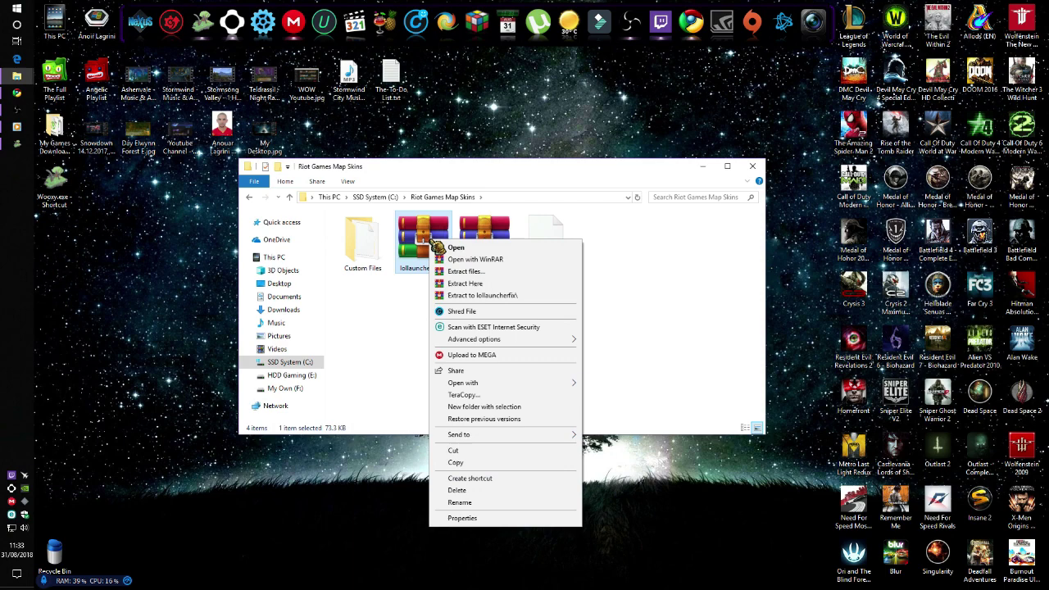
click(464, 271)
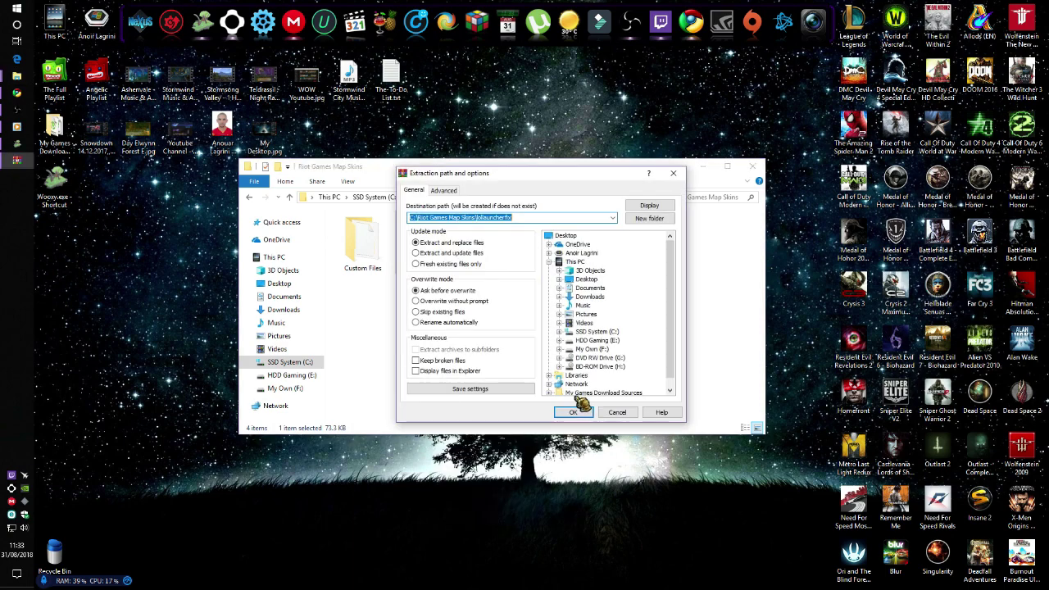
click(580, 410)
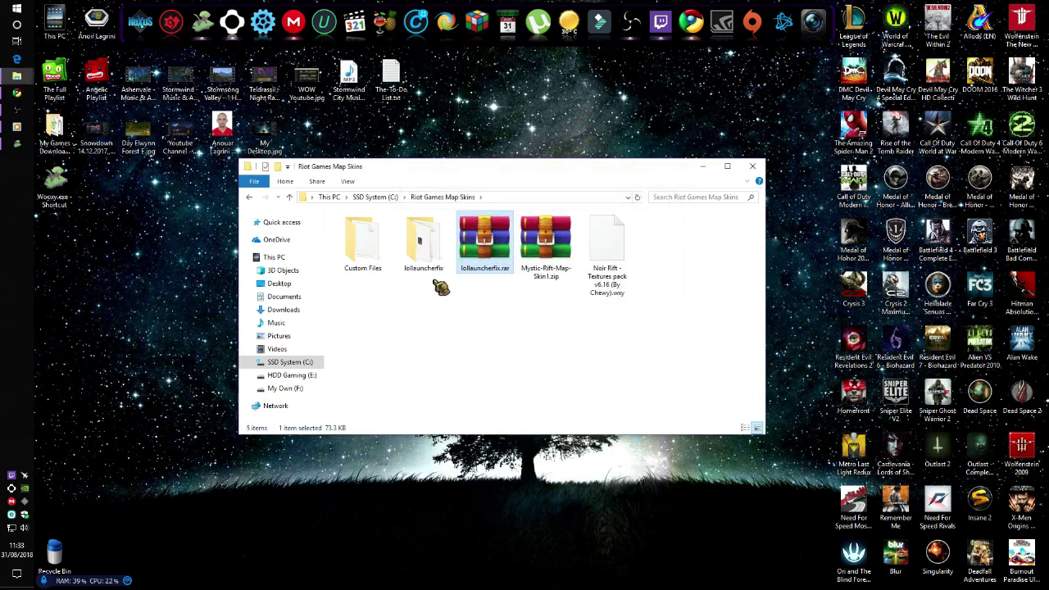
Step: Copy the three launcher fix files from the lollauncherfix folder
double_click(432, 256)
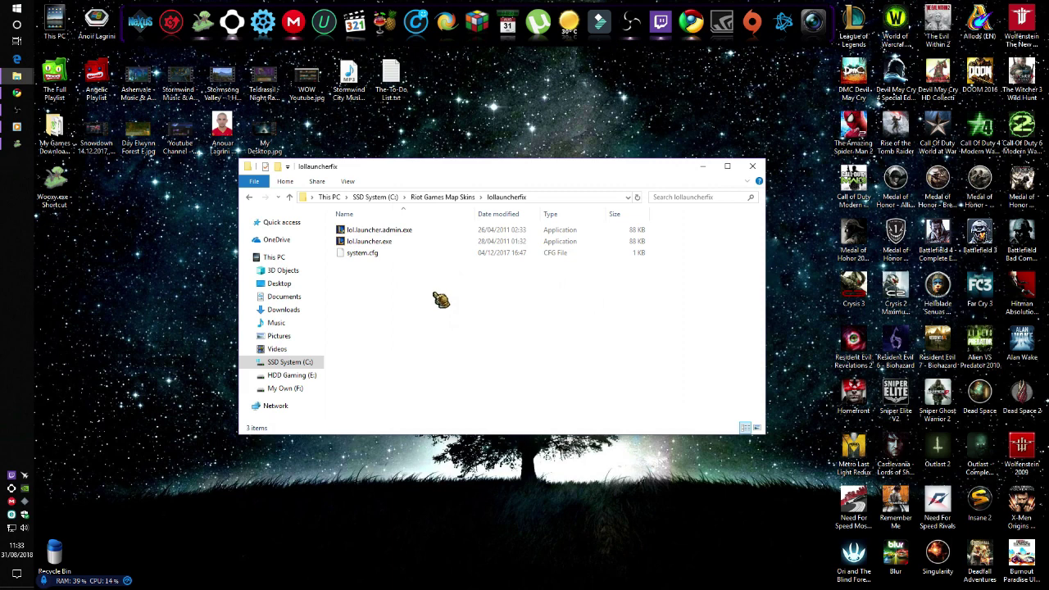
drag(438, 300, 346, 231)
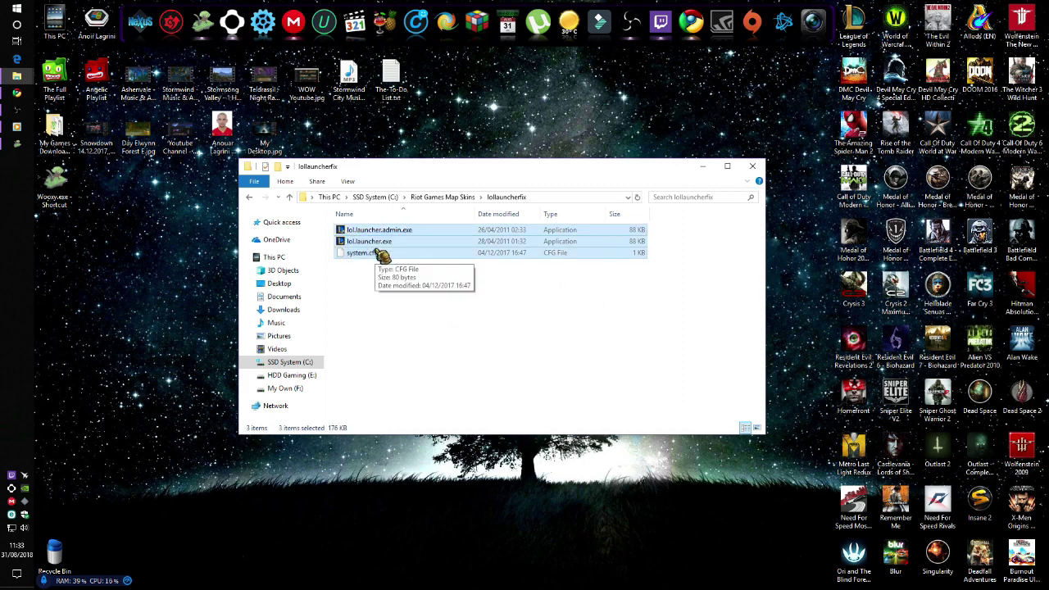
right_click(379, 242)
click(422, 425)
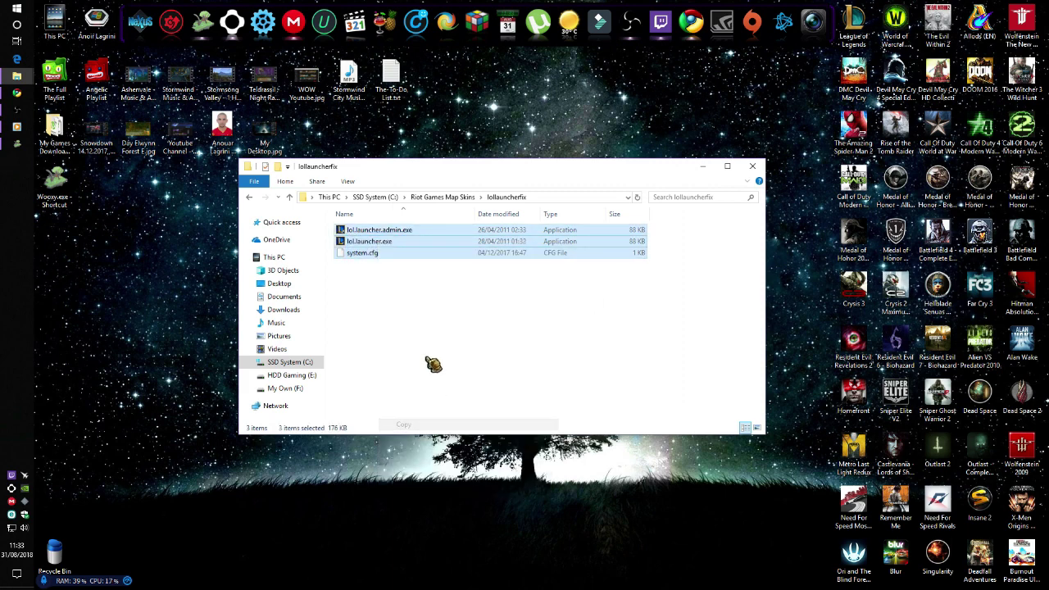
Step: Paste the three files into the League of Legends install folder, replacing the originals
click(702, 166)
right_click(860, 29)
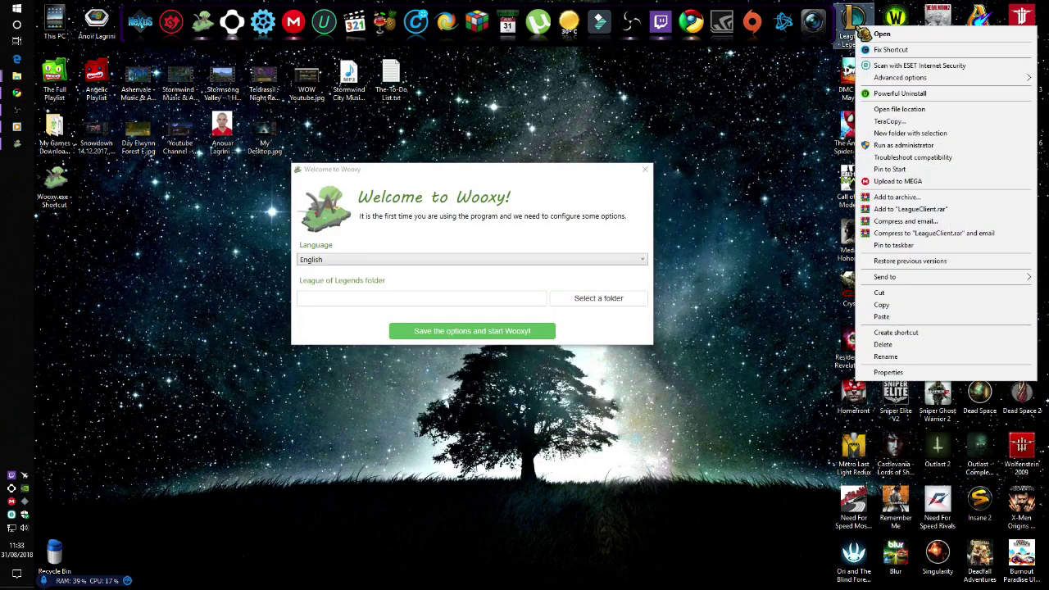
click(899, 109)
right_click(729, 292)
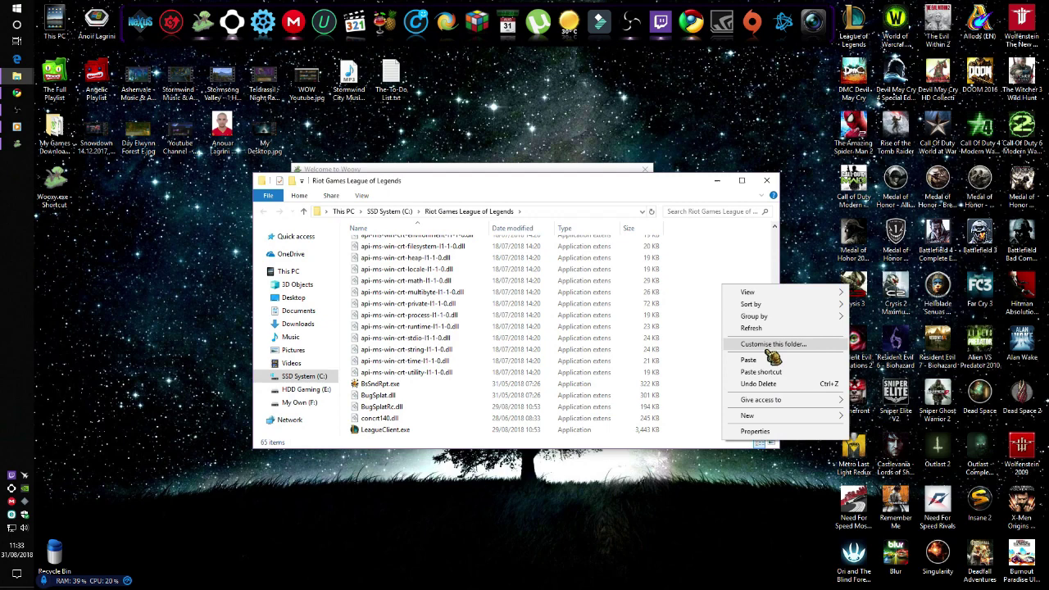
click(773, 348)
click(779, 392)
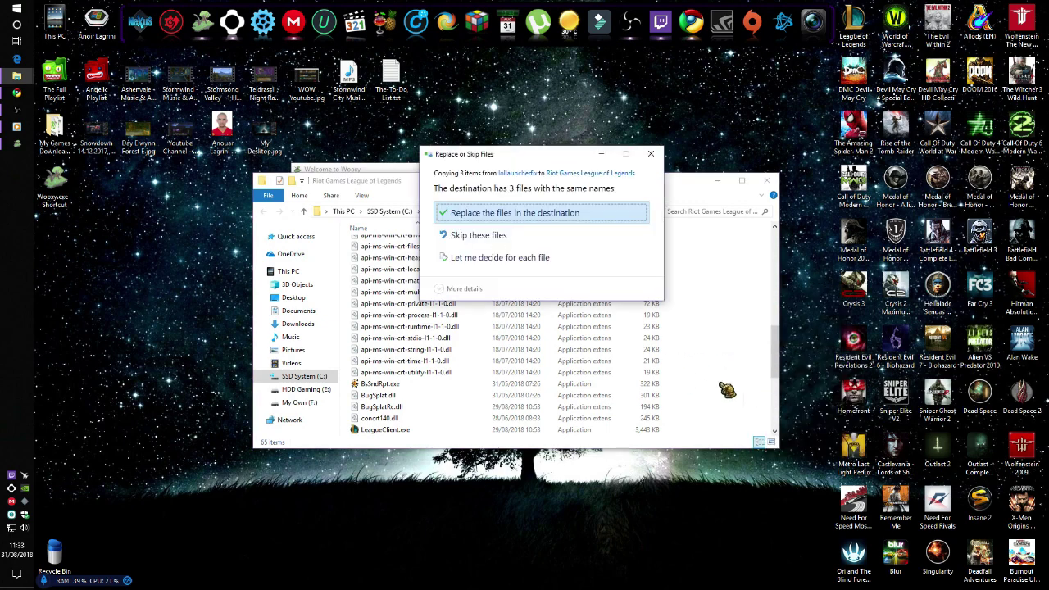
click(518, 214)
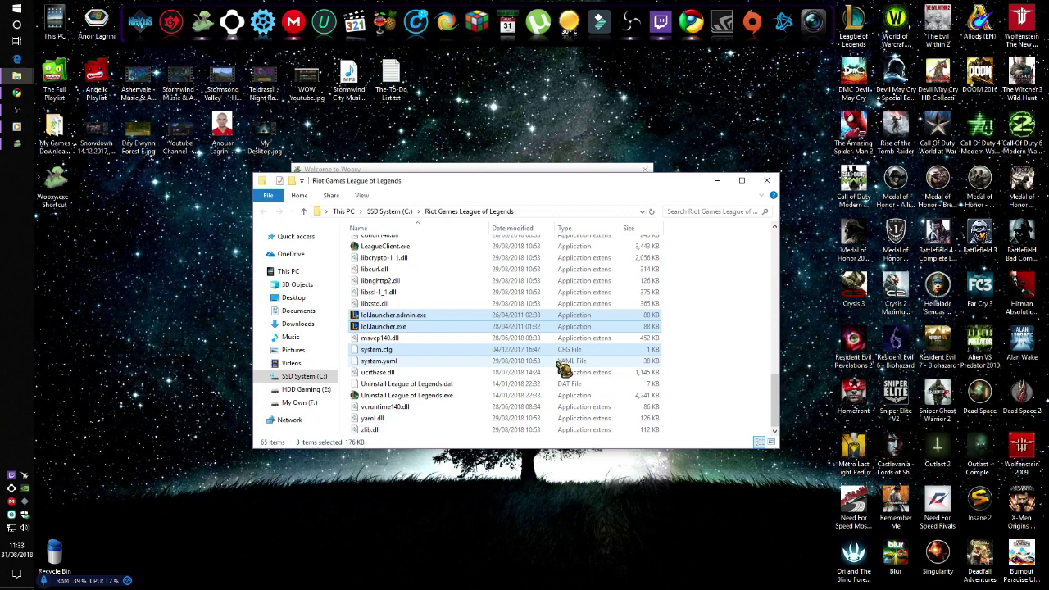
click(725, 361)
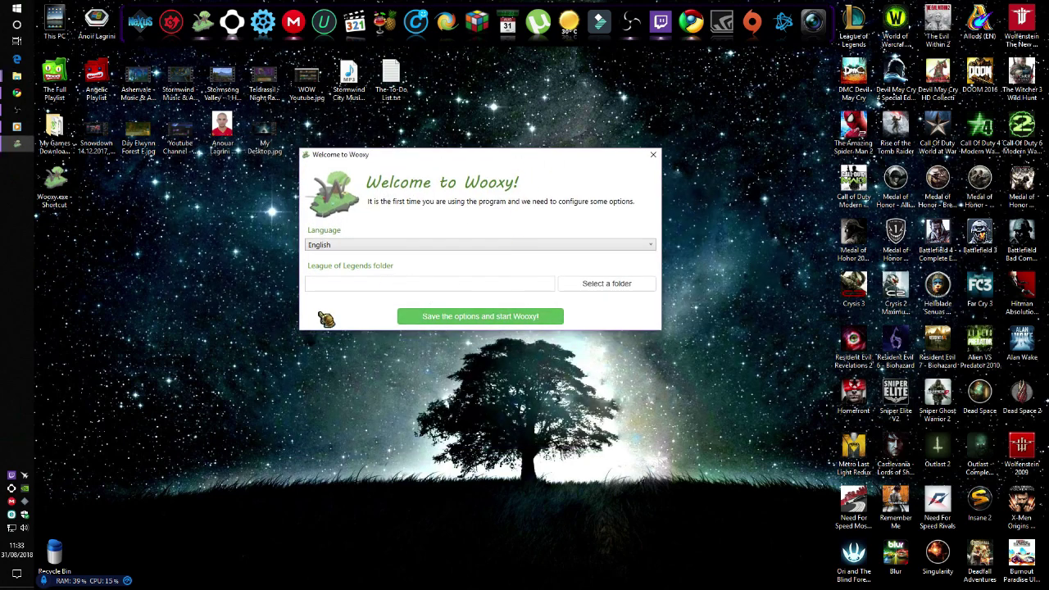
Step: Set Wooxy's League of Legends folder to C:/Riot Games League of Legends via SSD System (C:)
drag(512, 159, 497, 168)
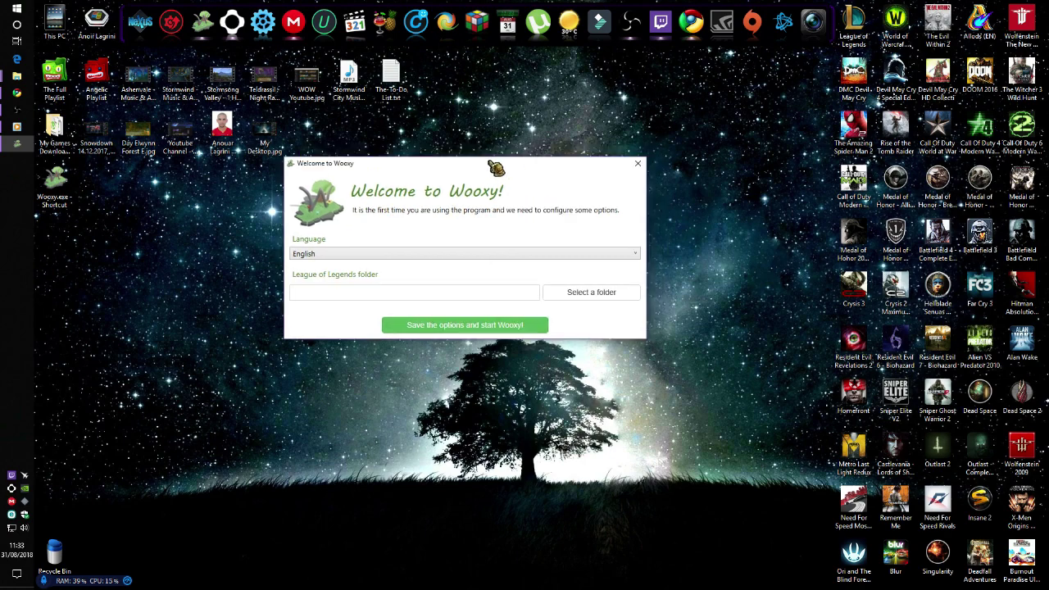
click(586, 295)
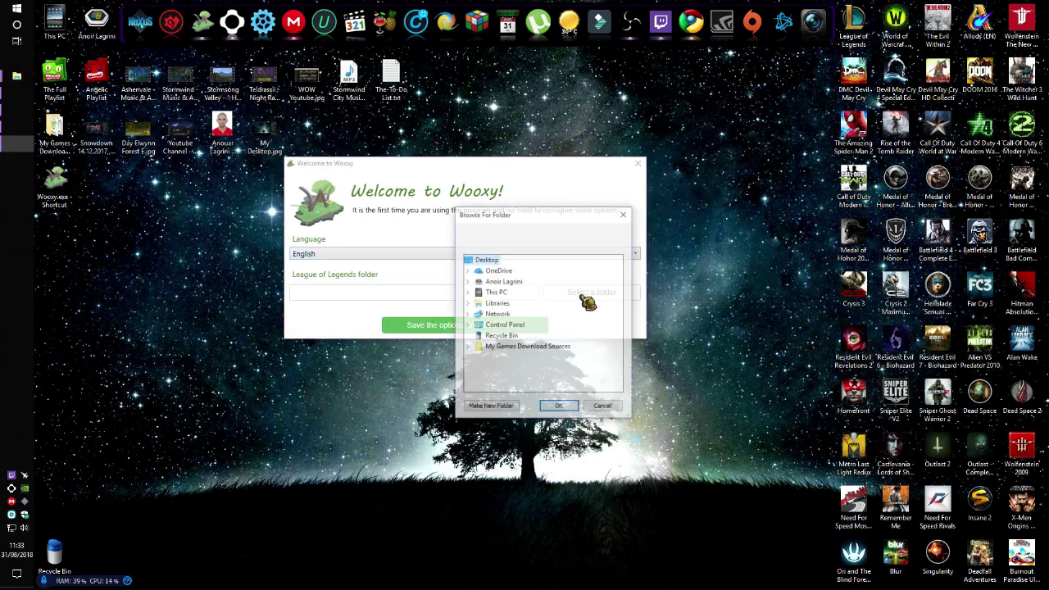
click(468, 292)
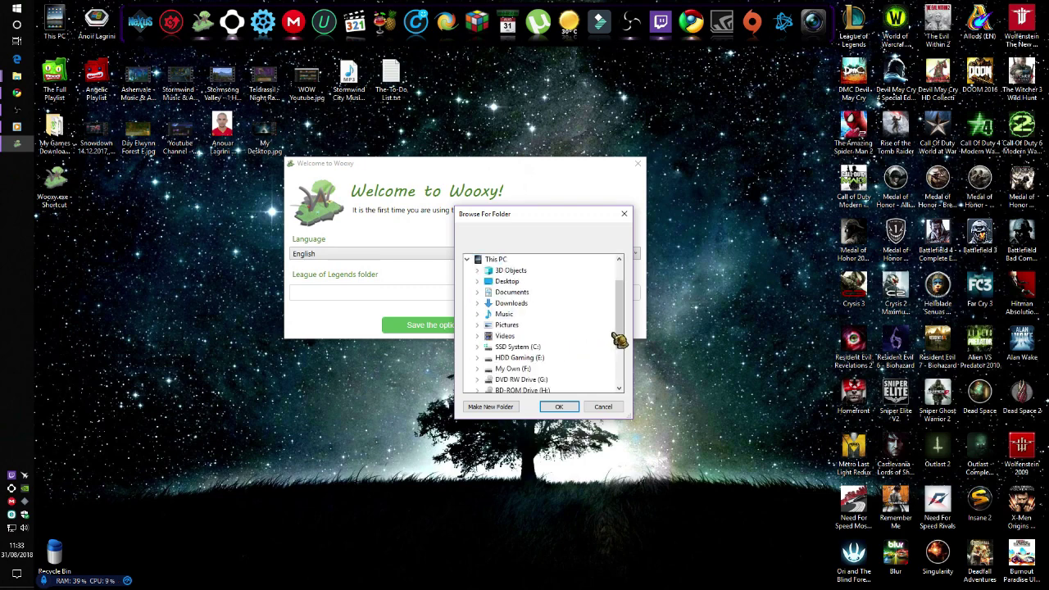
drag(624, 338, 625, 348)
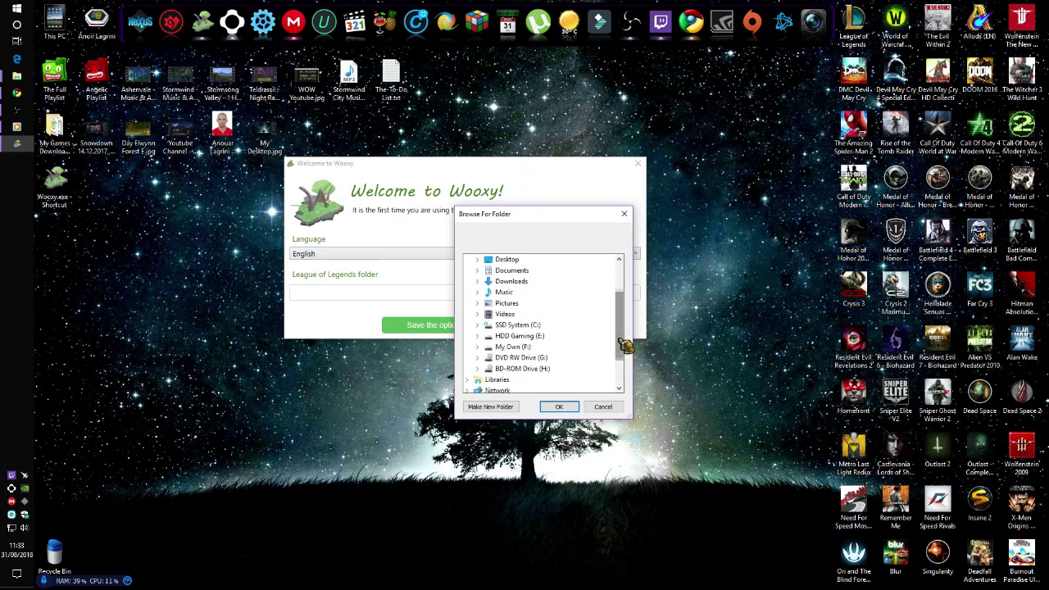
click(478, 325)
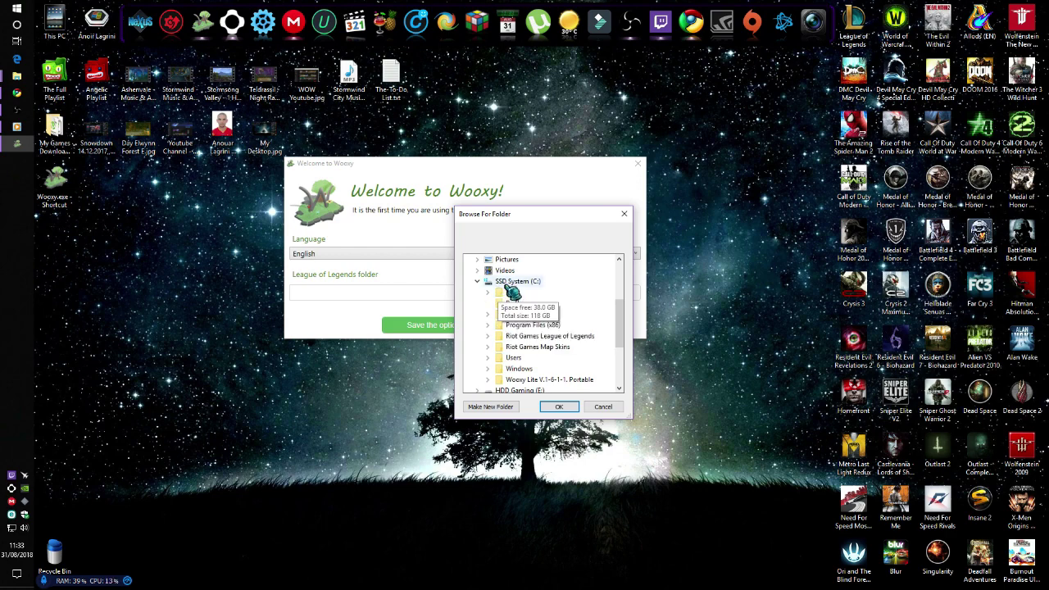
double_click(539, 336)
click(559, 406)
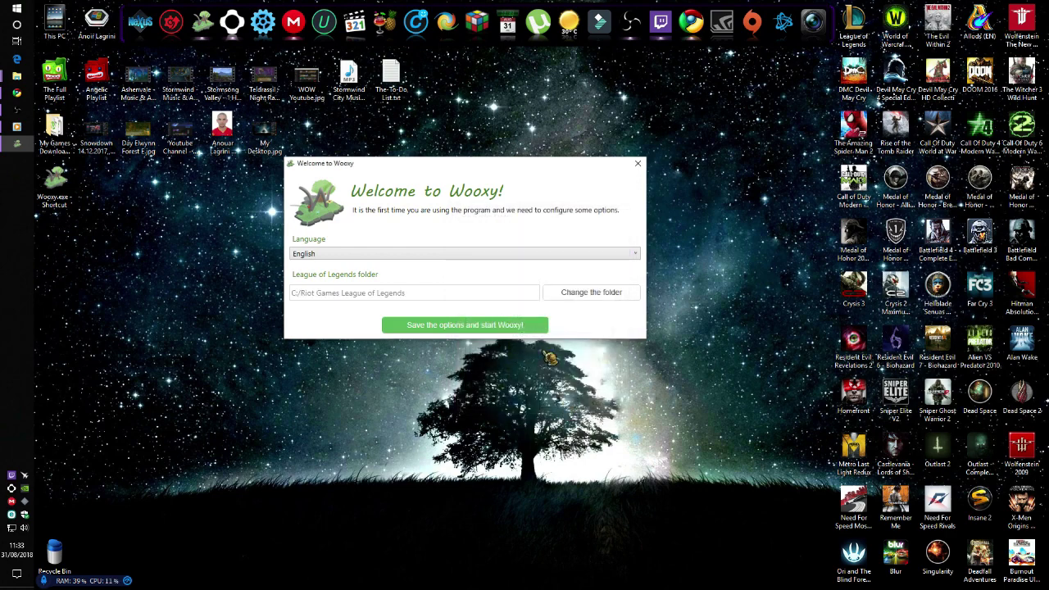
click(471, 328)
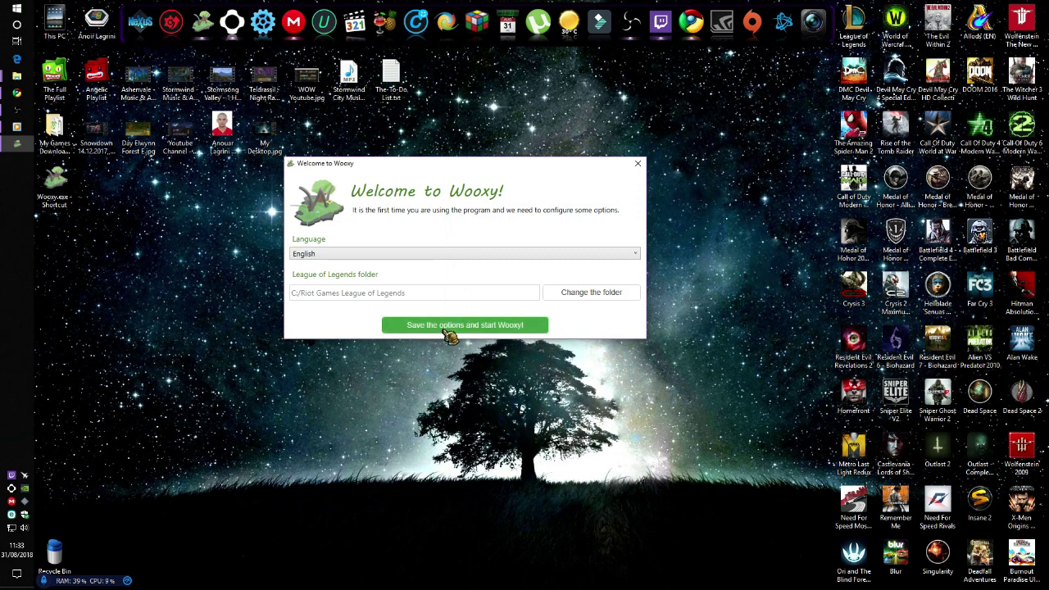
Step: Save the setup options to start Wooxy, then reposition its empty skins collection window
click(447, 331)
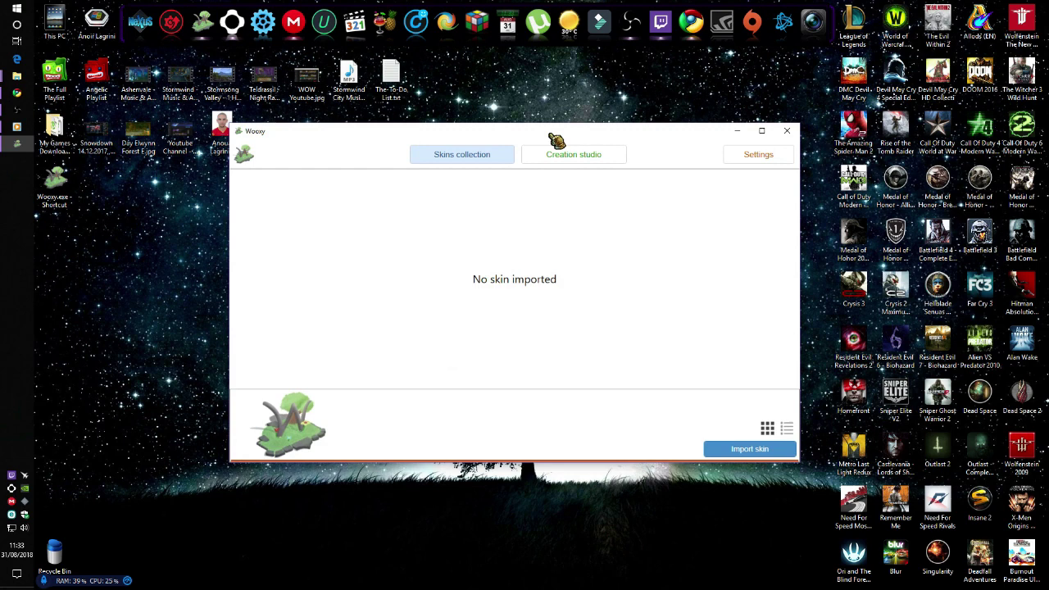
drag(556, 141, 535, 135)
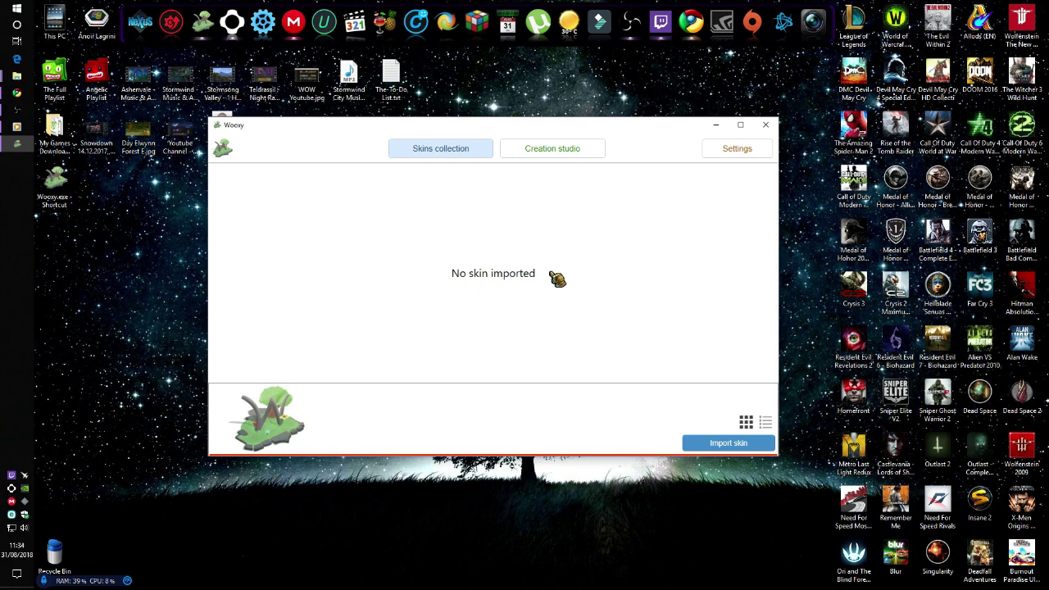
drag(535, 131, 524, 134)
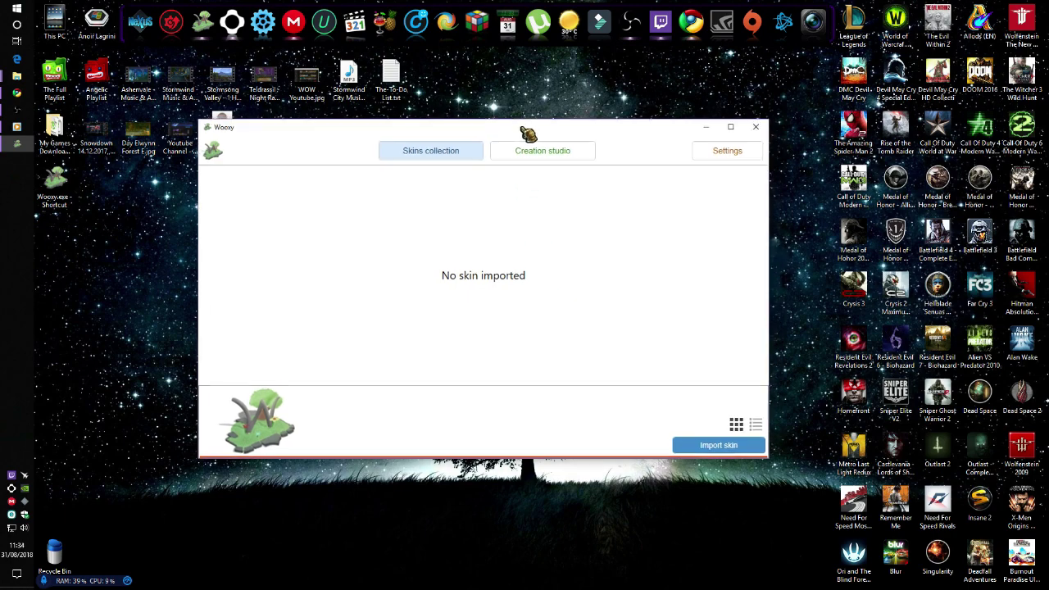
click(17, 93)
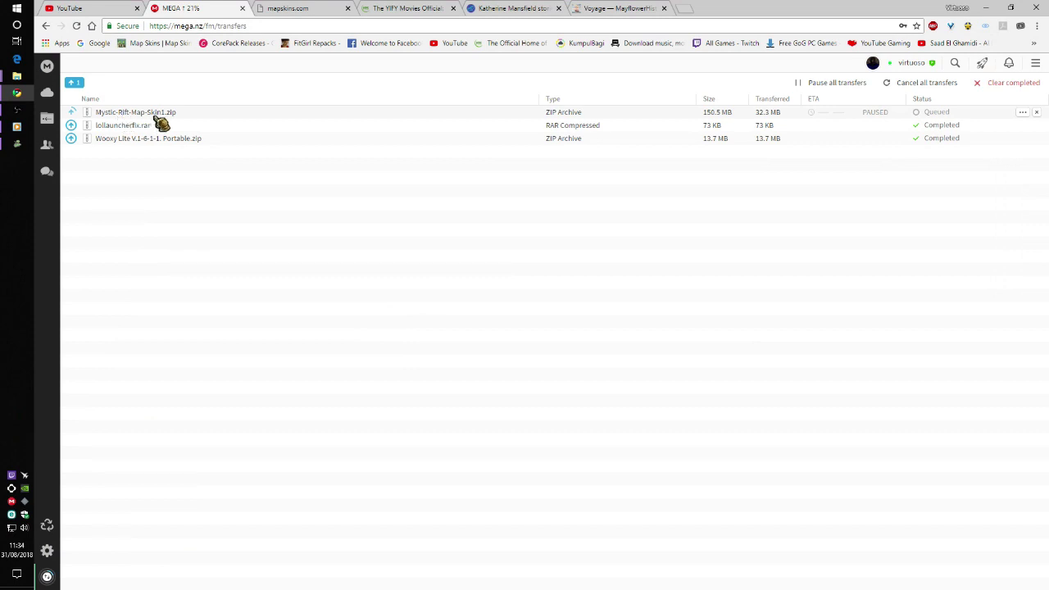
click(305, 8)
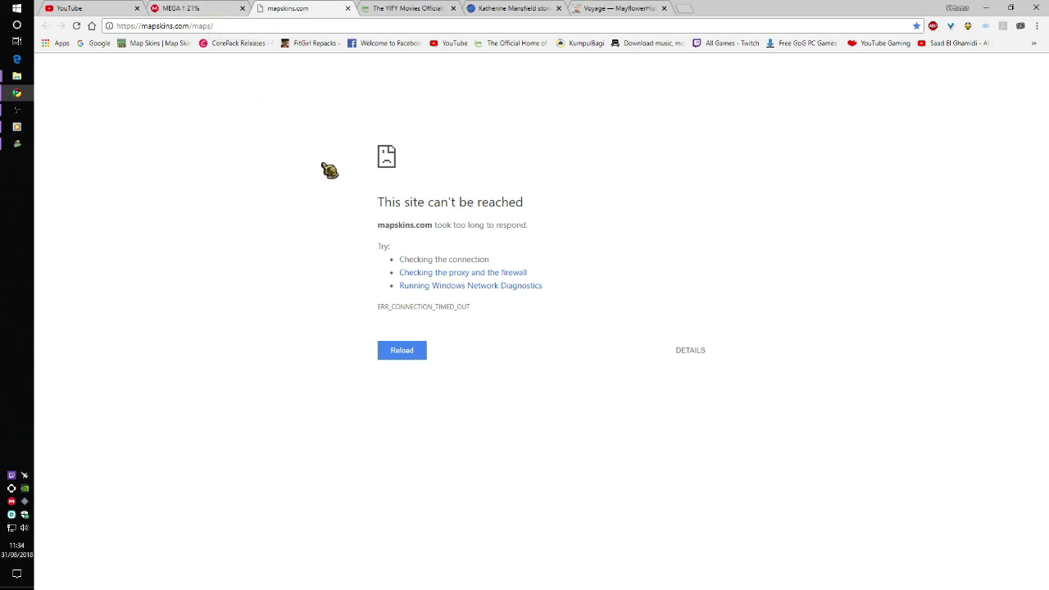
click(202, 10)
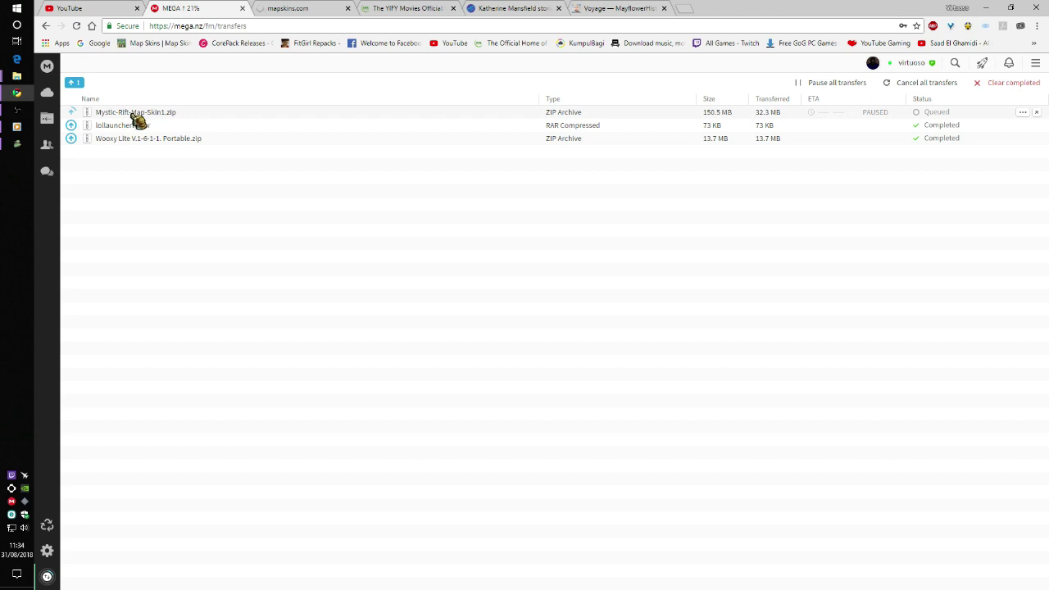
Step: Bring the Explorer window forward and open Riot Games Map Skins > Custom Files
click(18, 94)
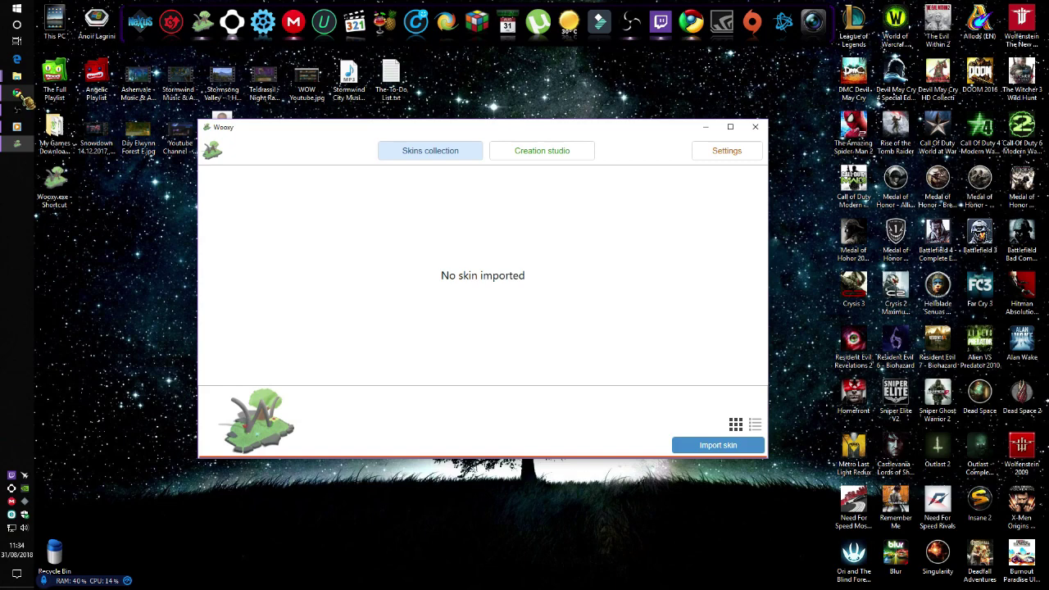
click(21, 82)
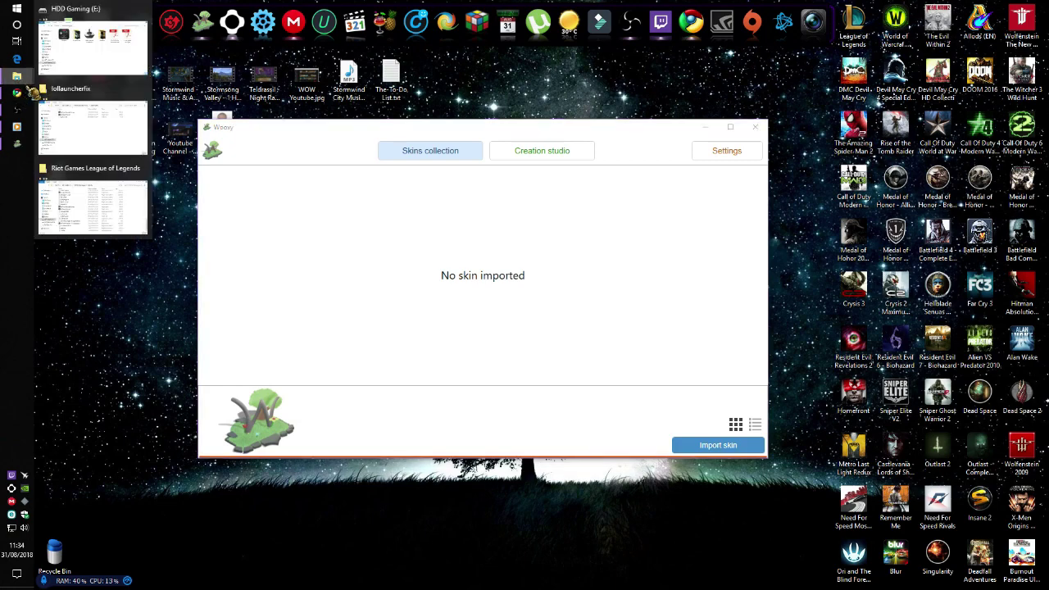
click(94, 49)
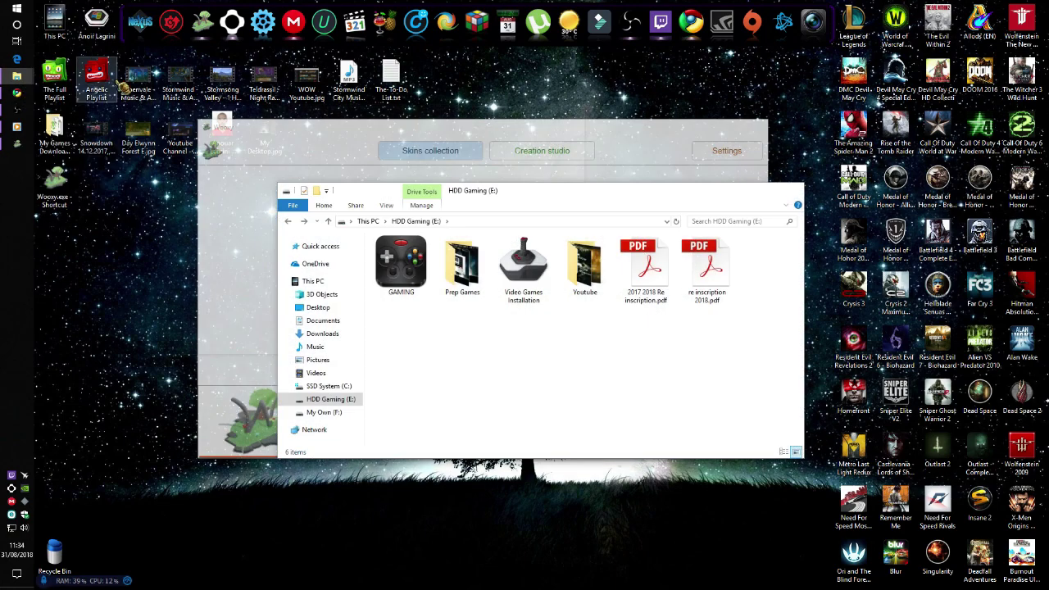
click(16, 76)
click(110, 201)
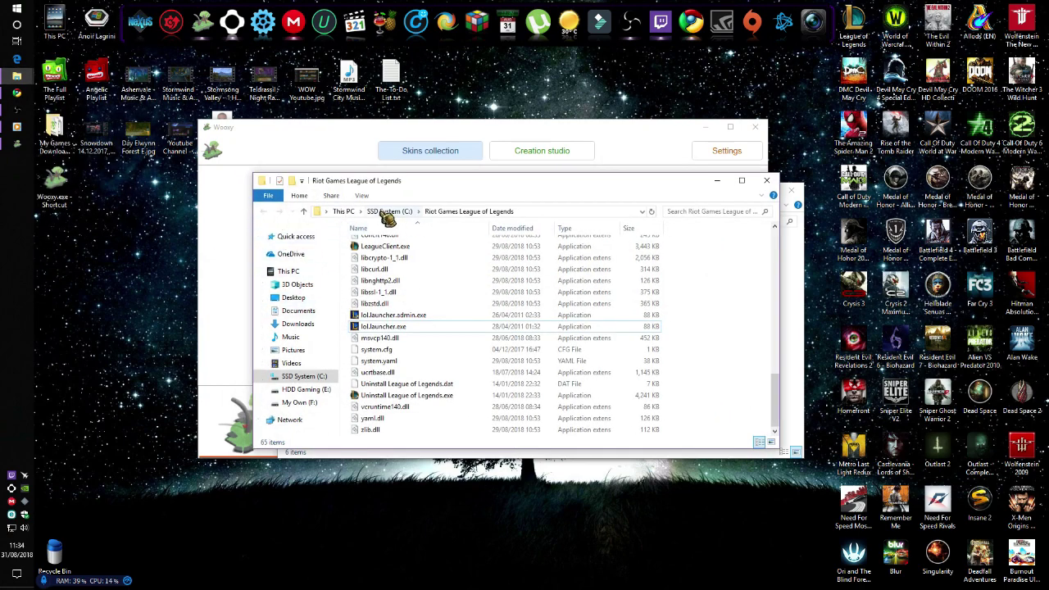
click(389, 213)
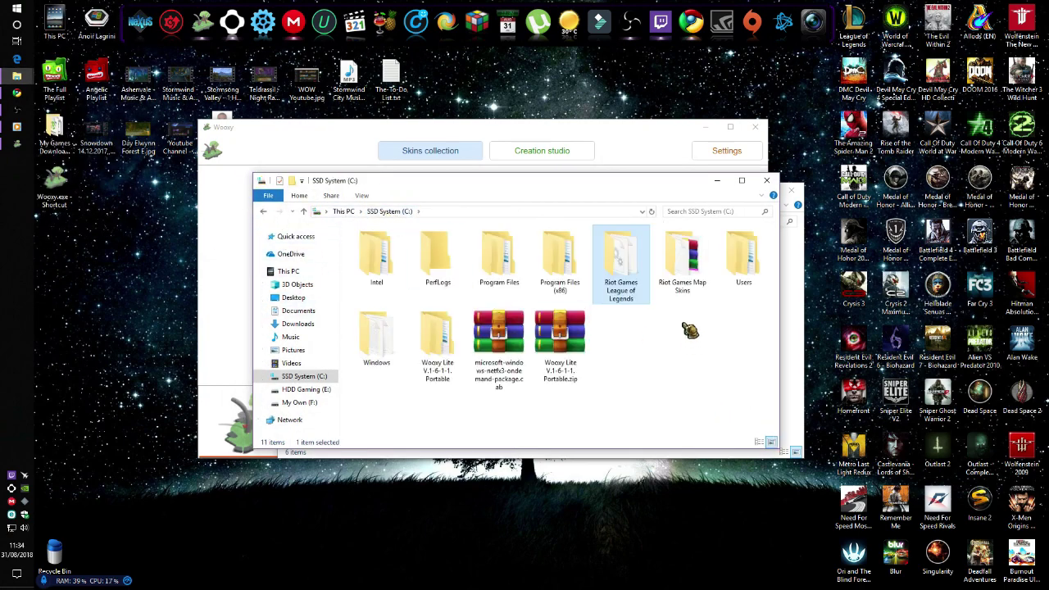
double_click(677, 280)
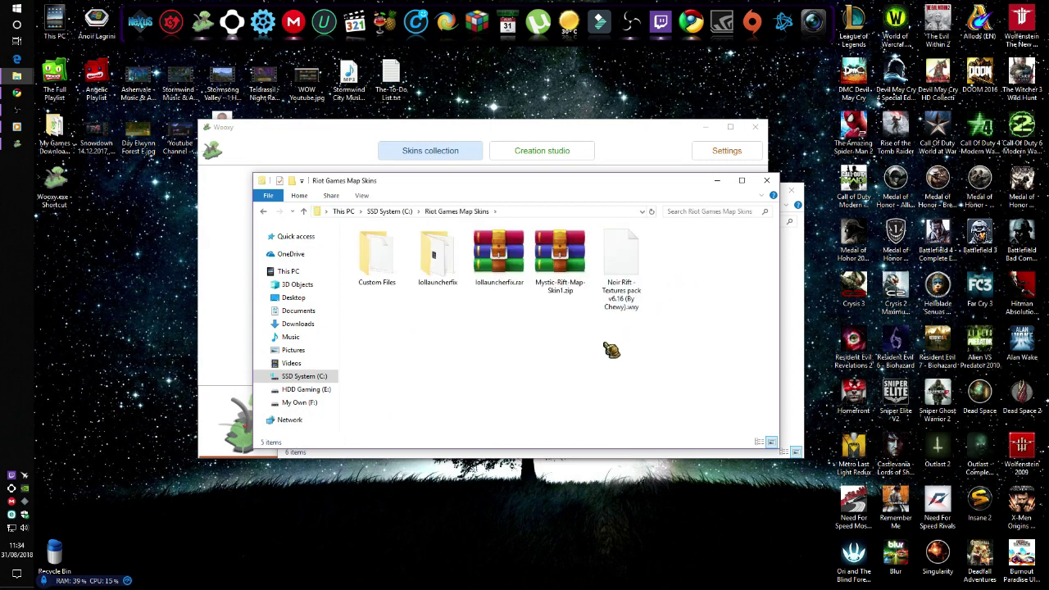
double_click(377, 256)
Step: Browse the Custom Files skins, then select Mystic-Rift-Map-Skin1.zip in Riot Games Map Skins and move the window
click(386, 292)
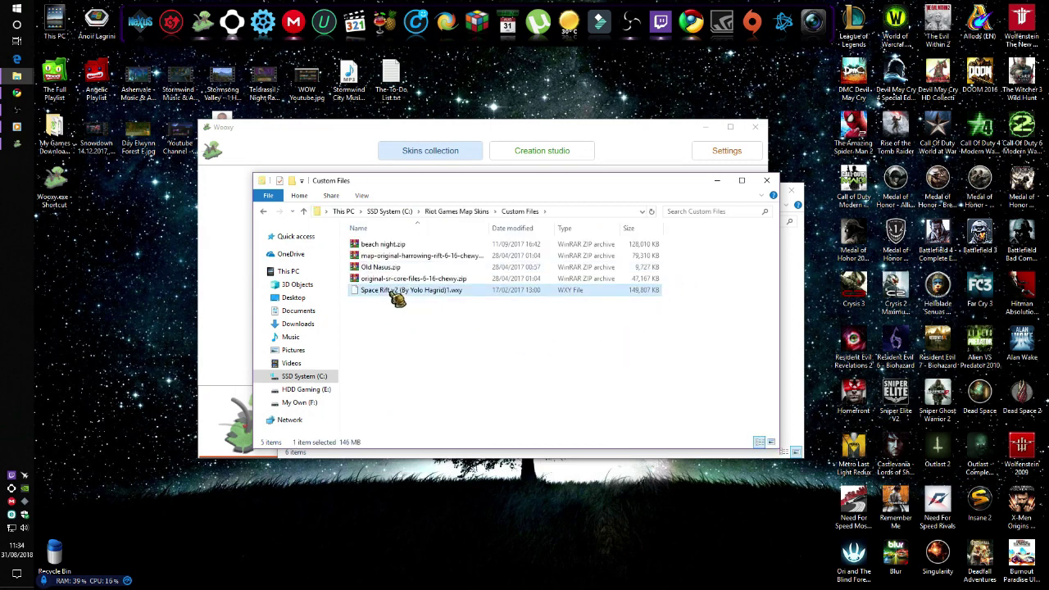
click(388, 245)
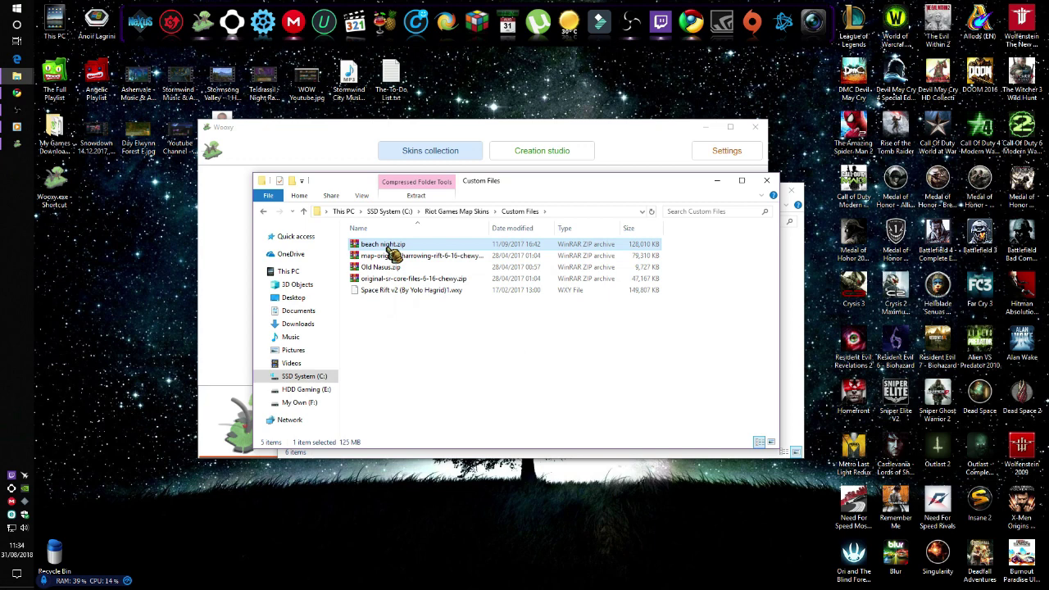
click(399, 291)
click(385, 245)
click(398, 291)
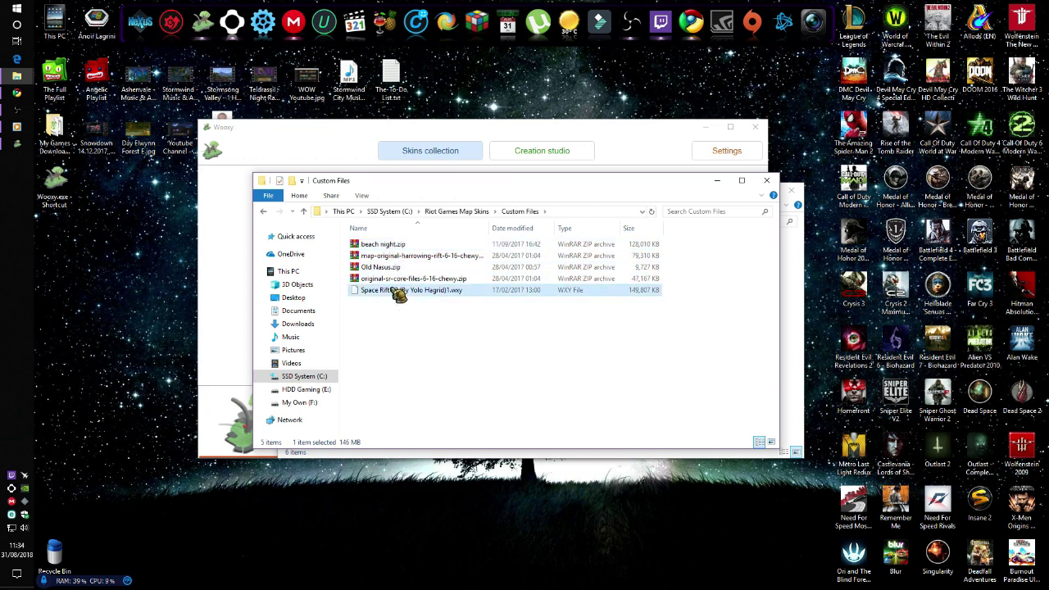
click(397, 246)
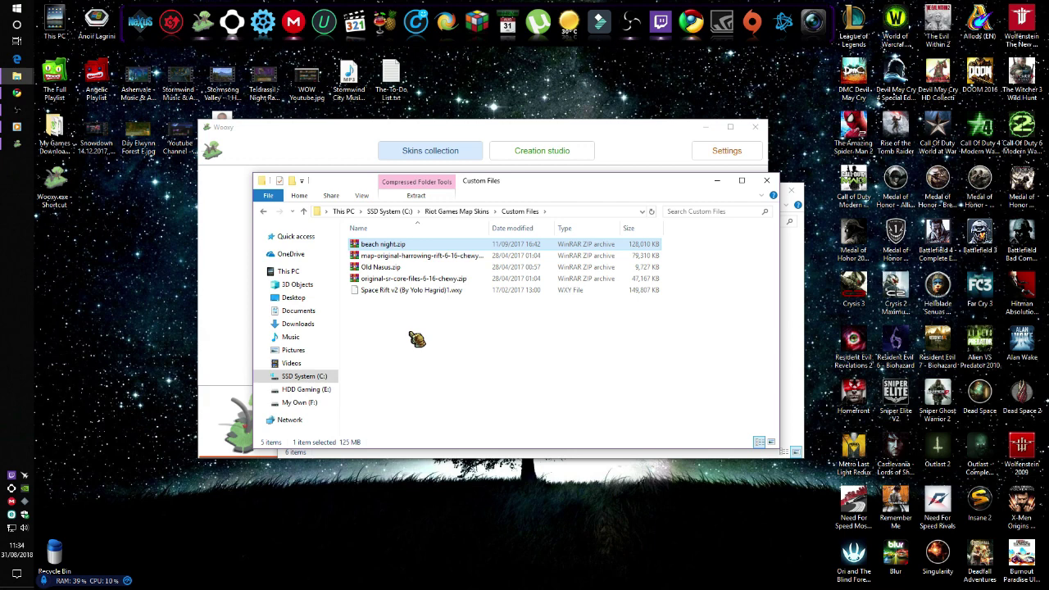
click(414, 292)
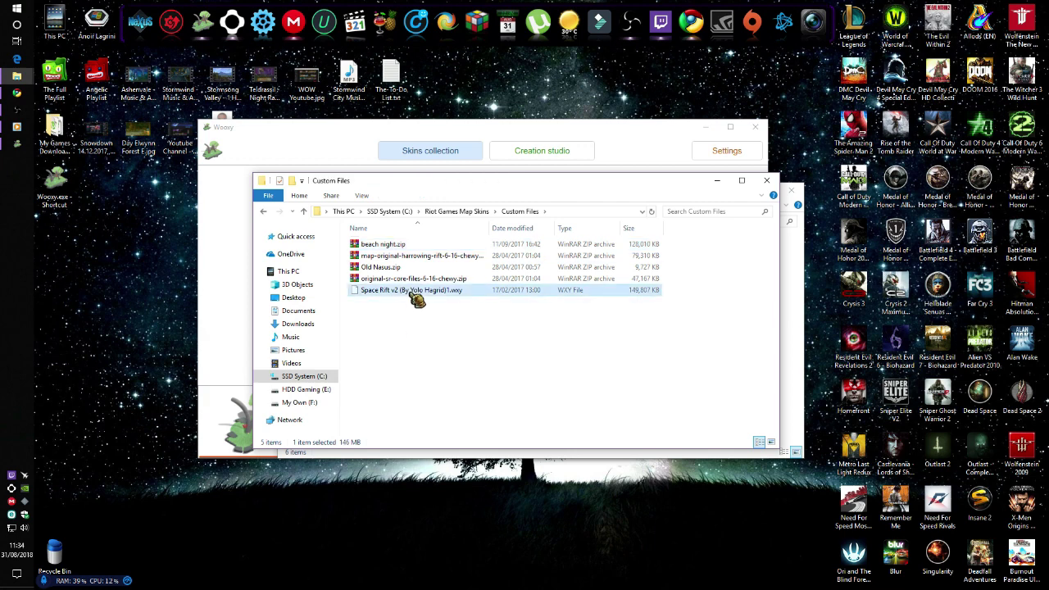
click(265, 213)
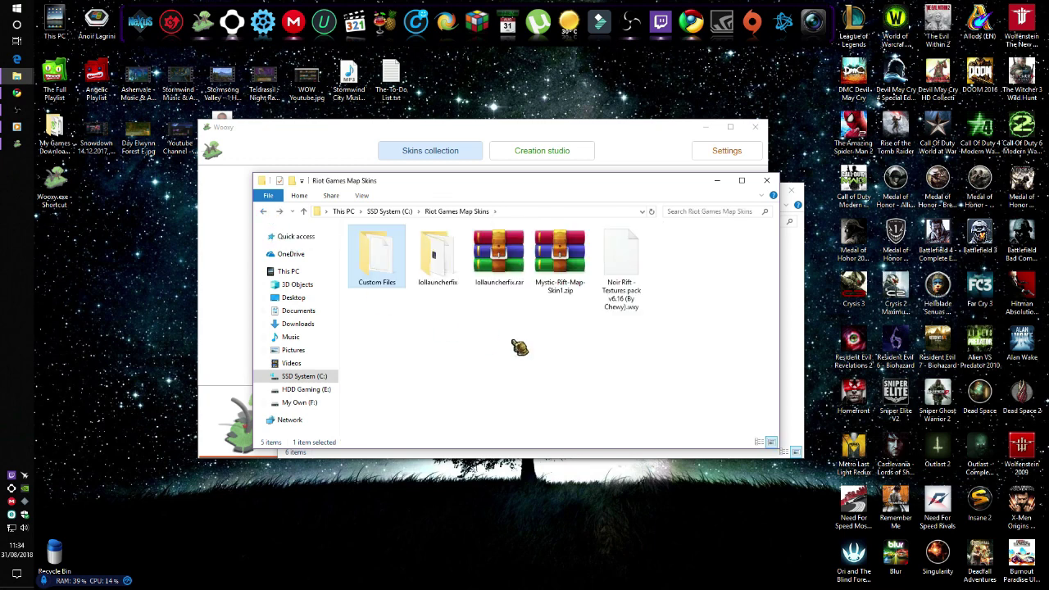
click(560, 275)
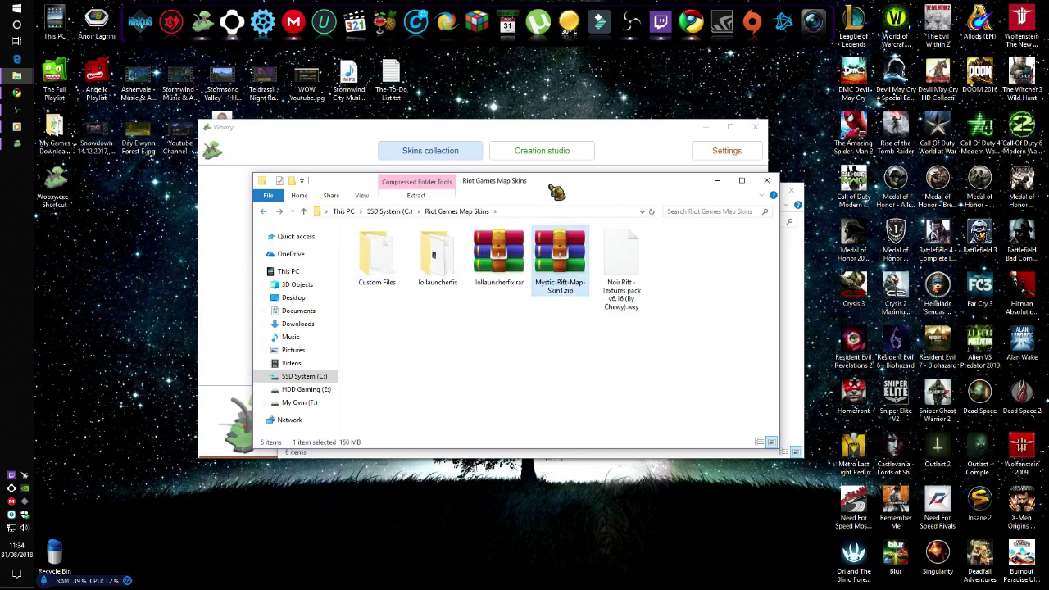
drag(557, 191, 599, 264)
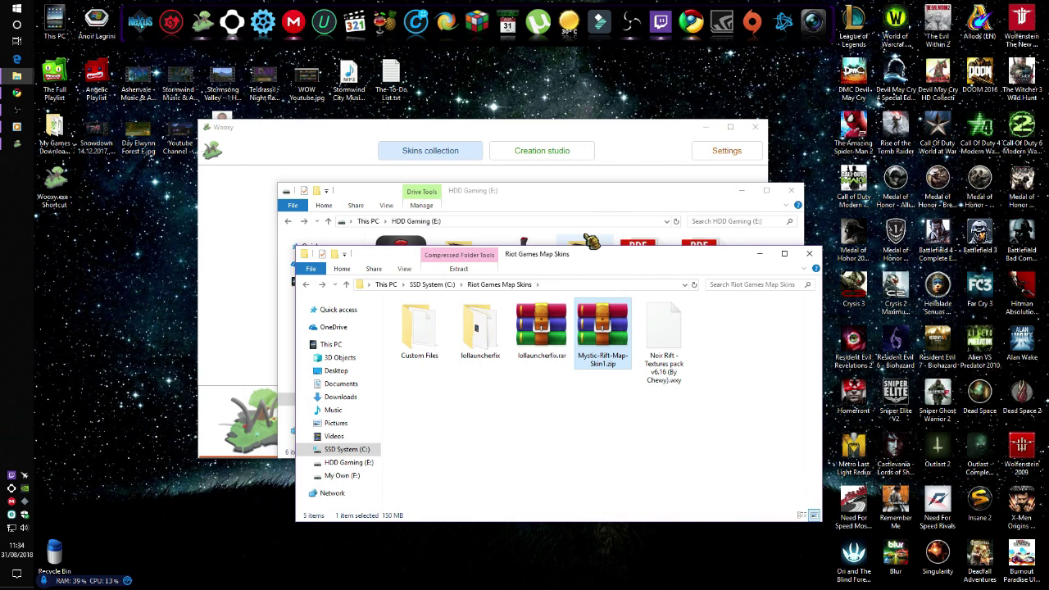
Step: Import Mystic-Rift-Map-Skin1.zip into Wooxy and install the Mystic Rift map skin
click(744, 199)
drag(593, 264, 716, 338)
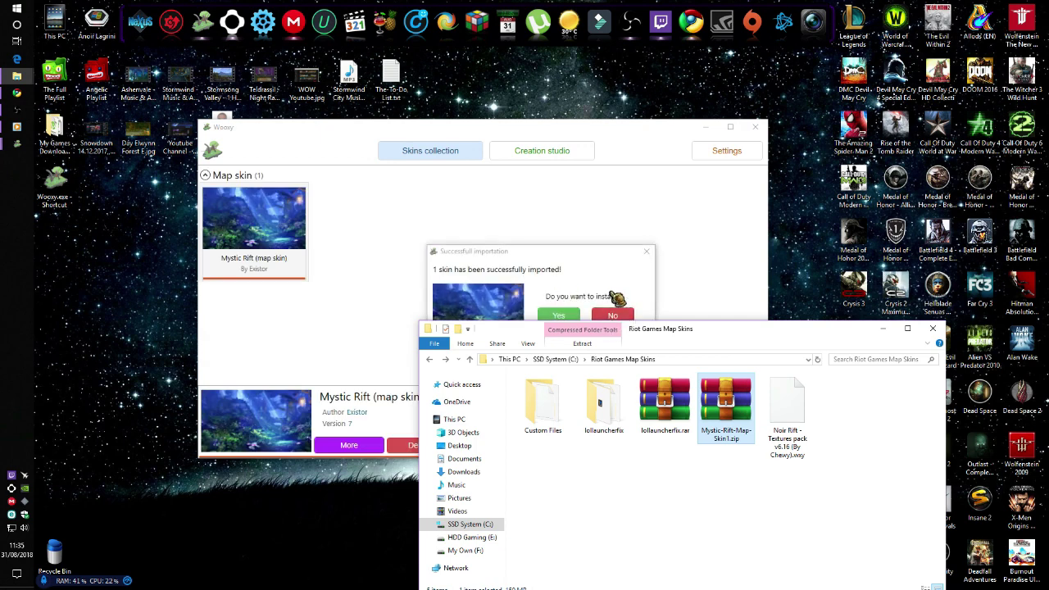
click(564, 321)
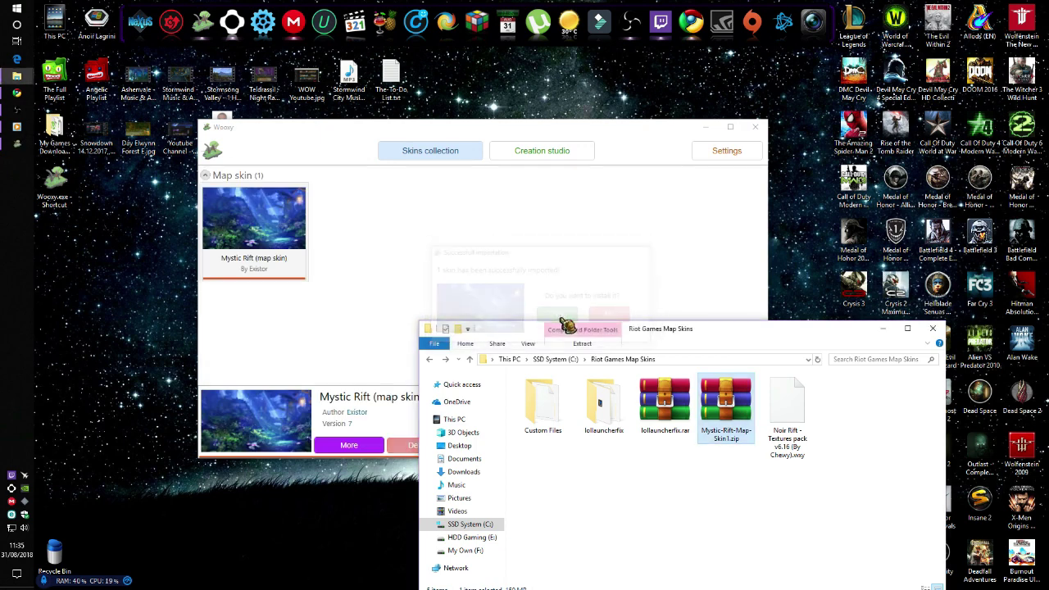
click(882, 329)
click(490, 447)
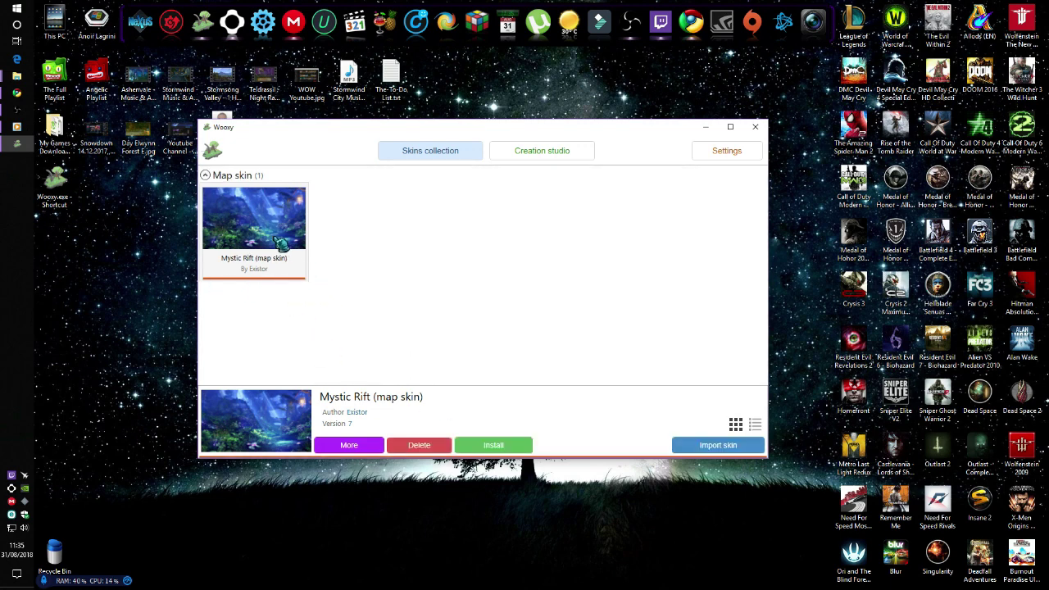
click(281, 245)
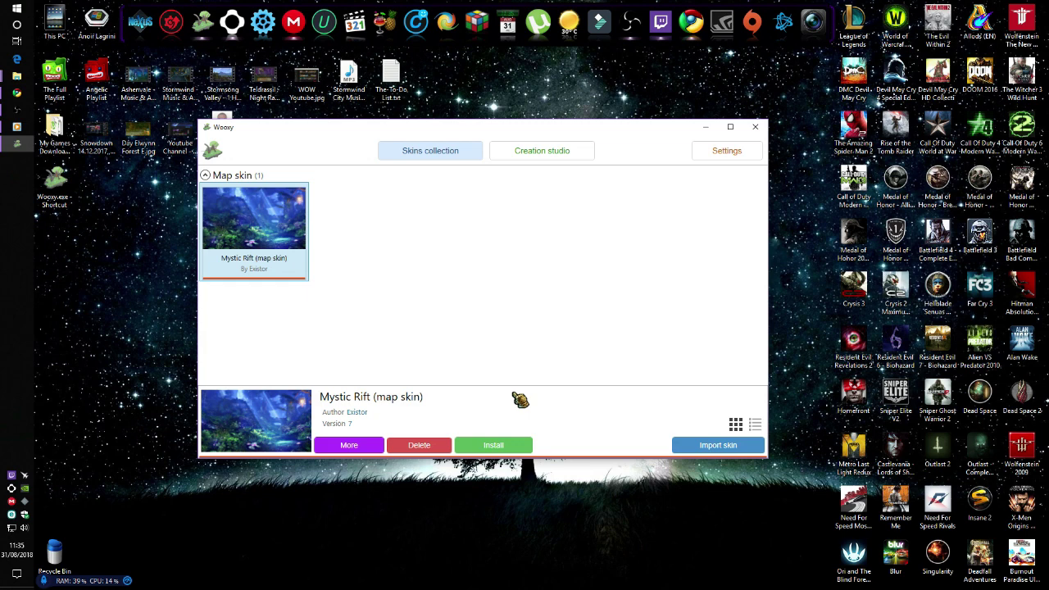
click(502, 453)
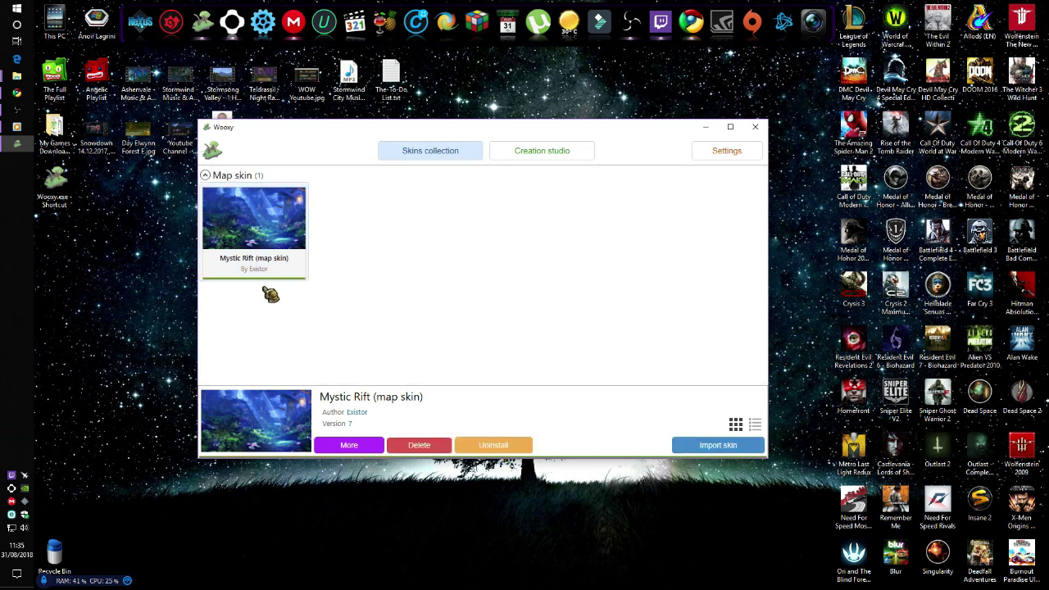
Step: Close Wooxy and launch League of Legends from the desktop icon
drag(566, 132, 524, 109)
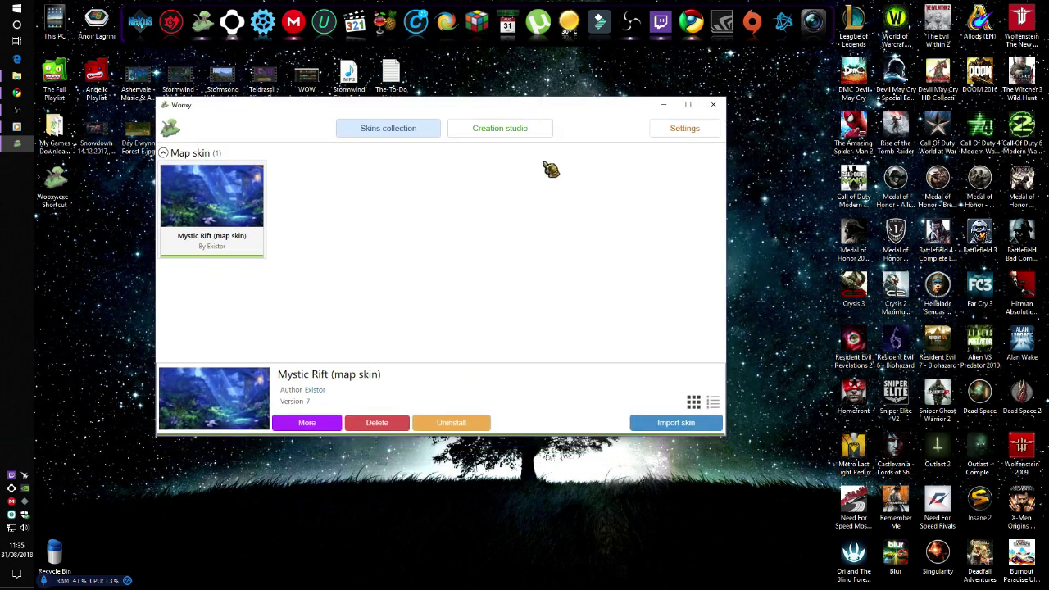
click(710, 109)
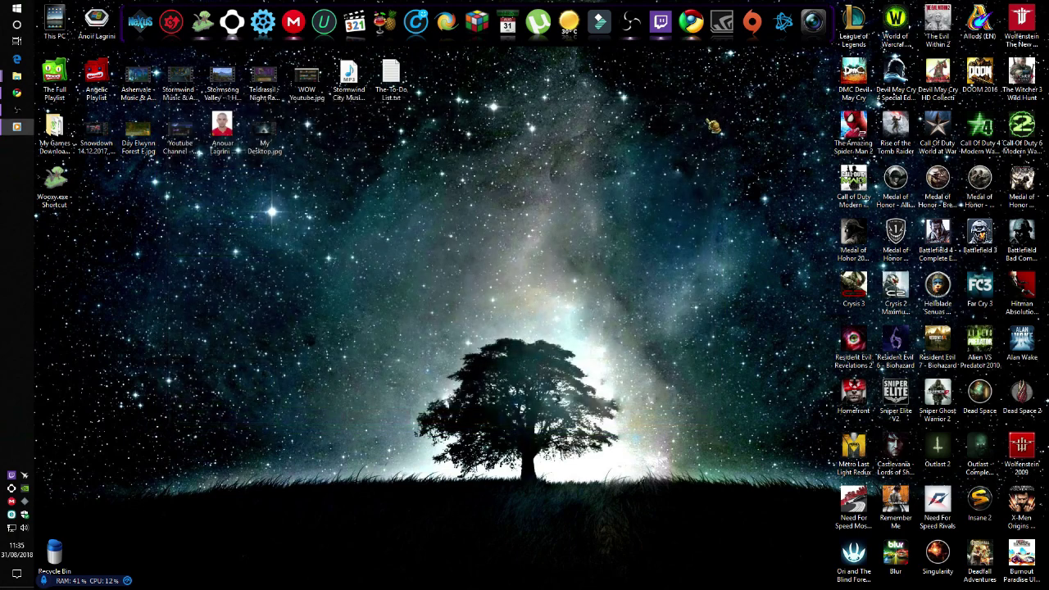
double_click(854, 33)
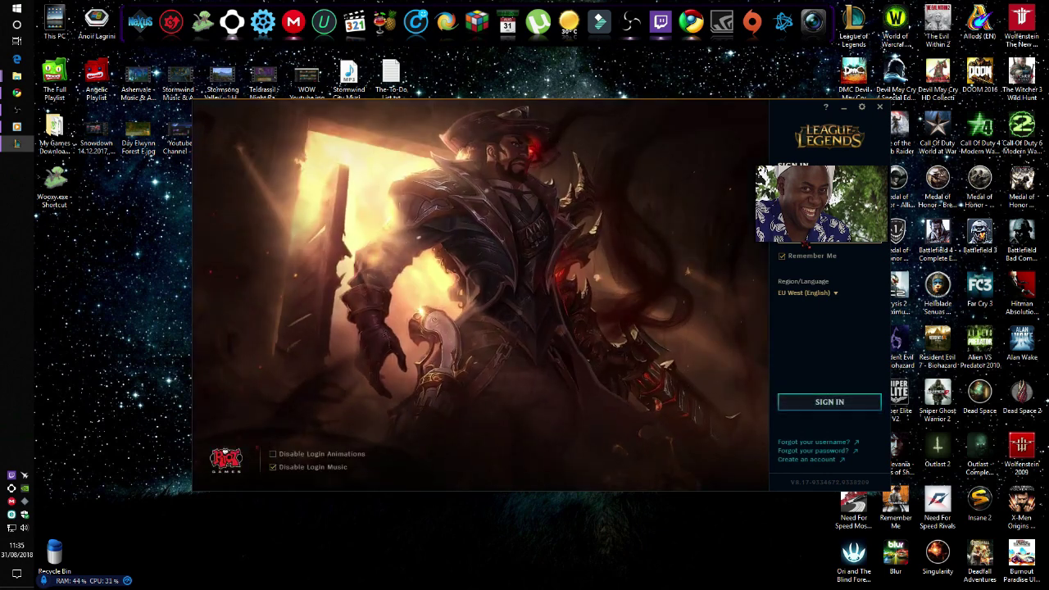
Step: Submit the League of Legends login with Enter
key(Return)
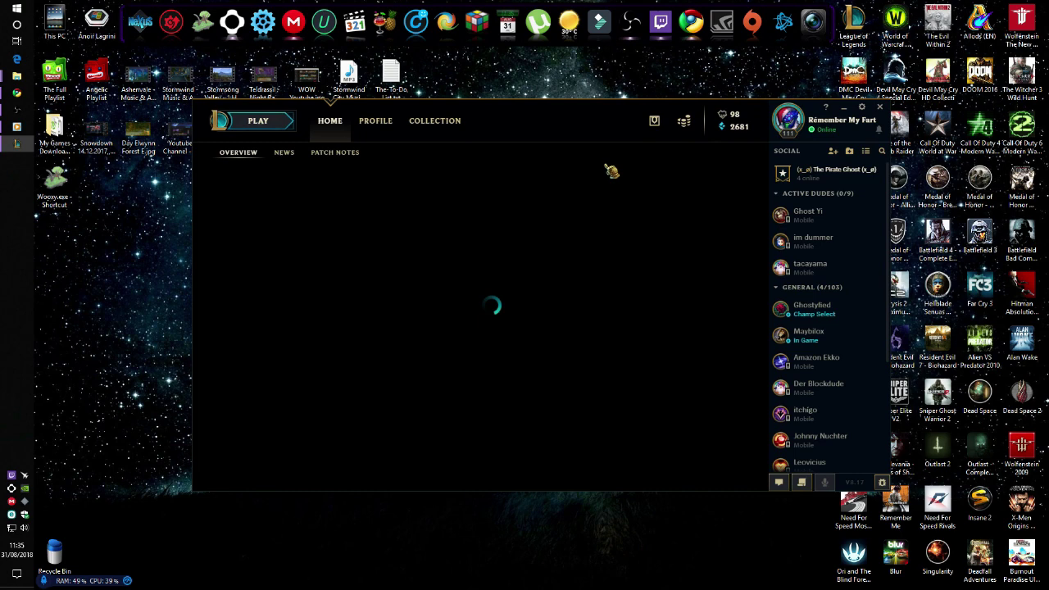
Step: Create and start a Summoner's Rift blind-pick custom game
drag(587, 118, 548, 114)
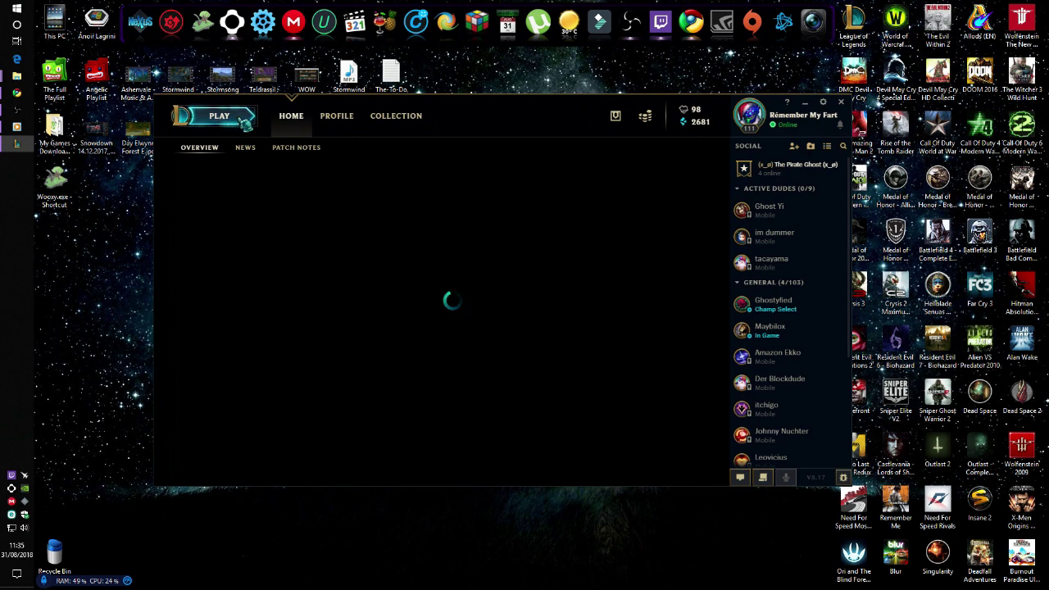
click(245, 120)
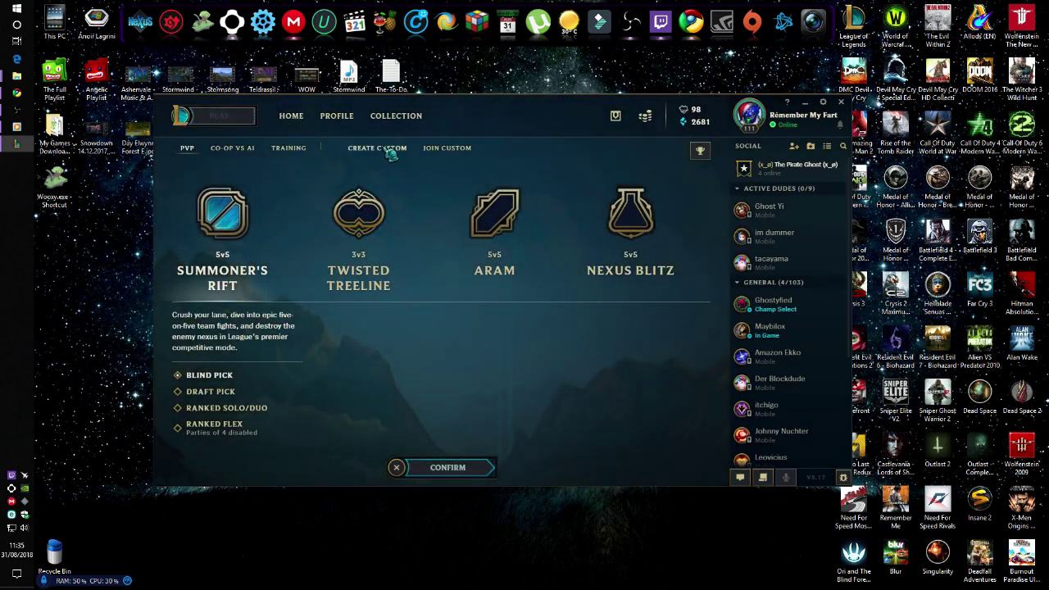
click(385, 148)
click(467, 470)
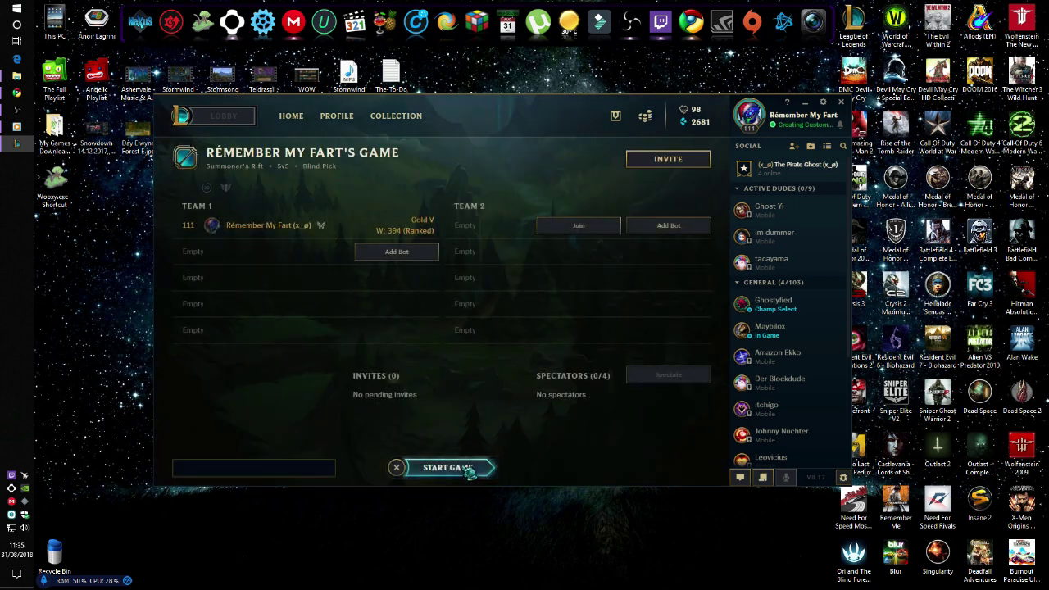
click(469, 471)
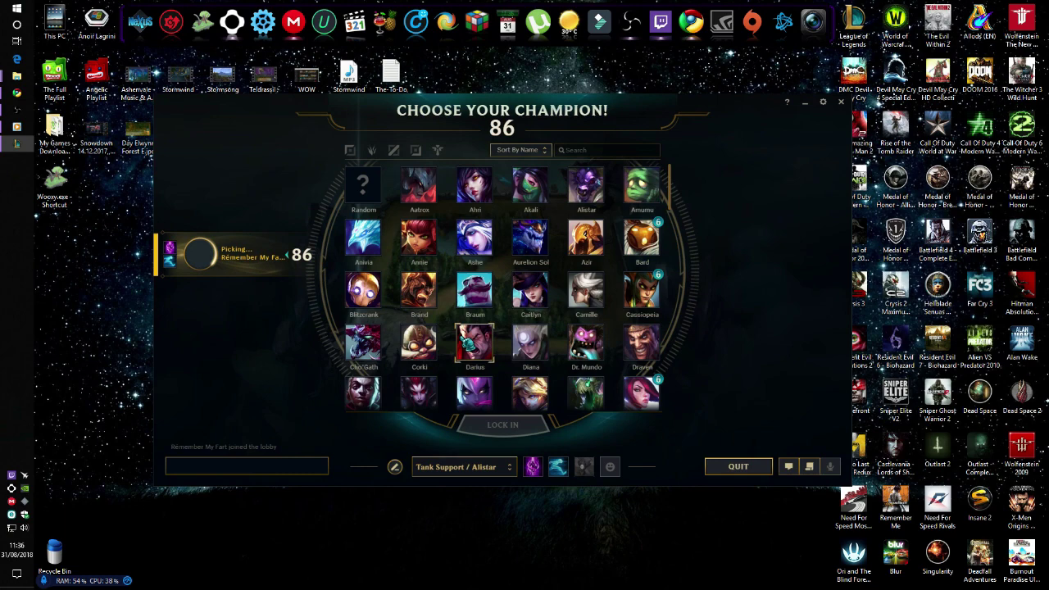
Step: Search 'nunu' in champion select and lock in Nunu & Willump
scroll(556, 305, down, 2)
scroll(557, 295, down, 1)
scroll(573, 246, up, 3)
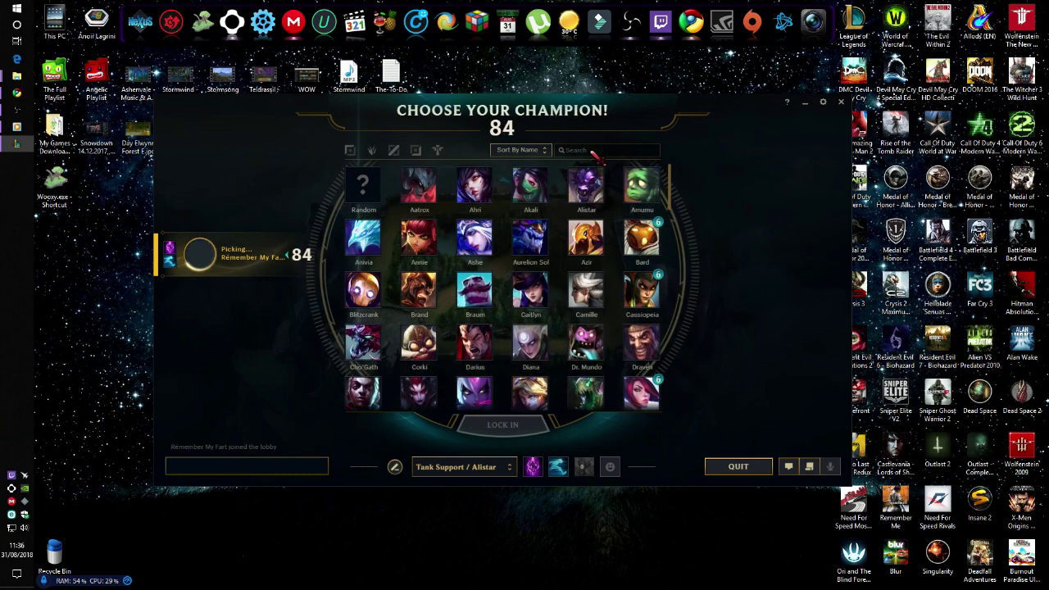
click(593, 151)
text(nunu)
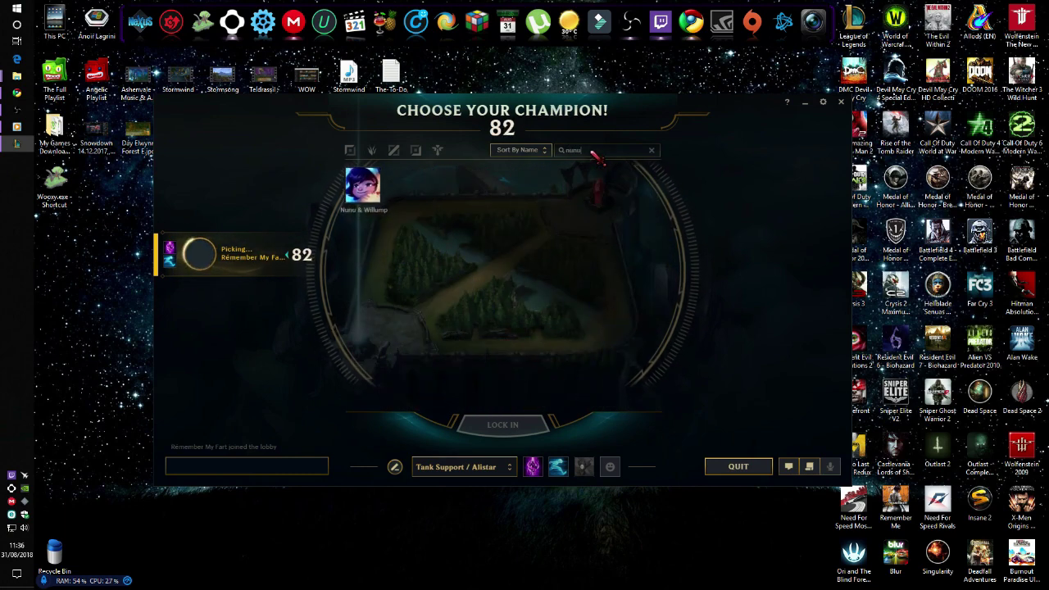
click(374, 202)
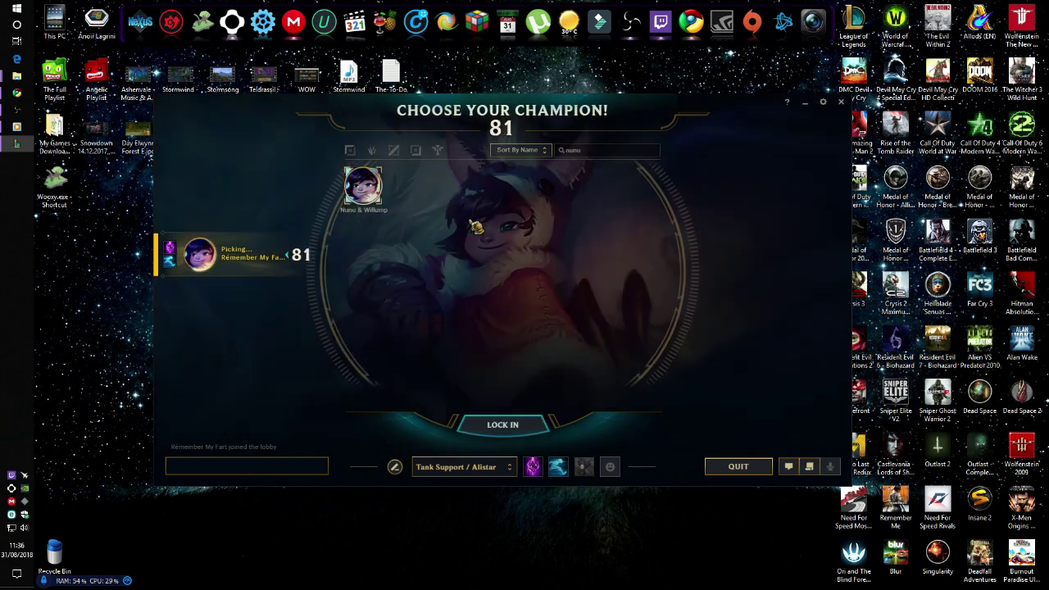
click(521, 425)
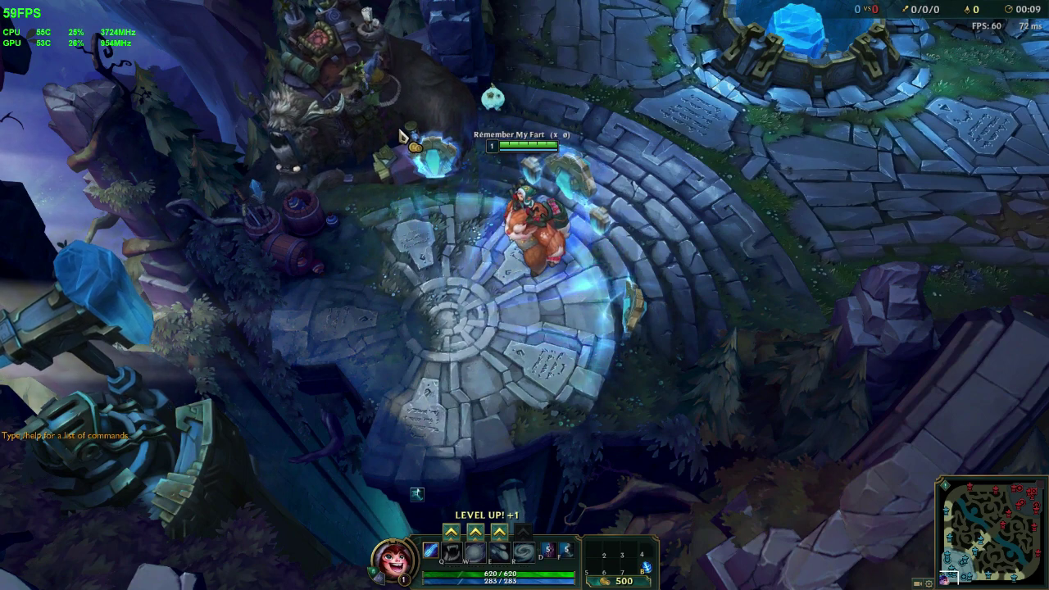
Step: Buy a starting item in the shop and put the first point into the snowball ability
key(p)
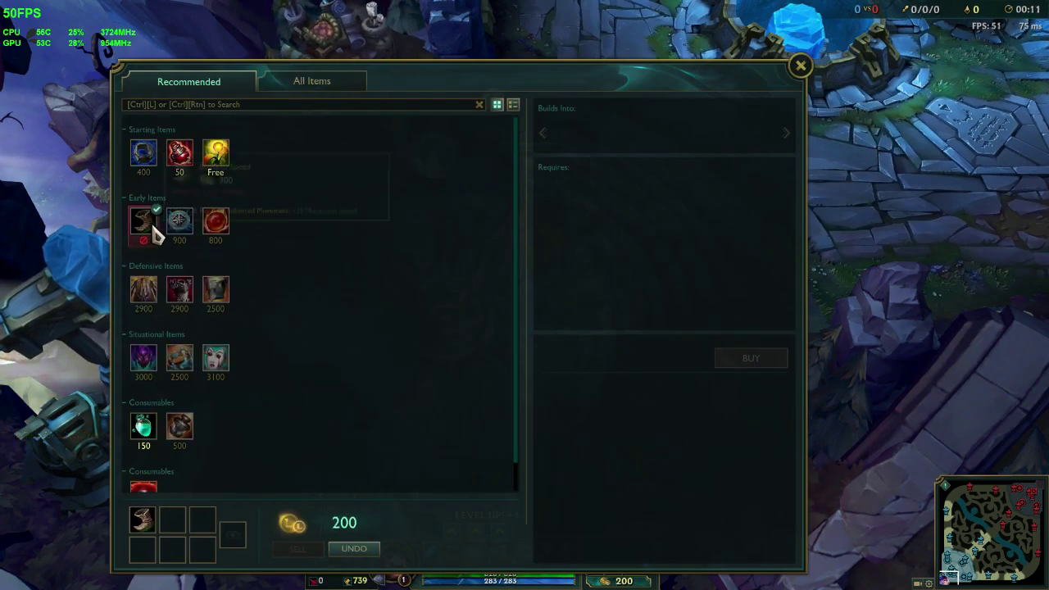
key(Escape)
click(476, 533)
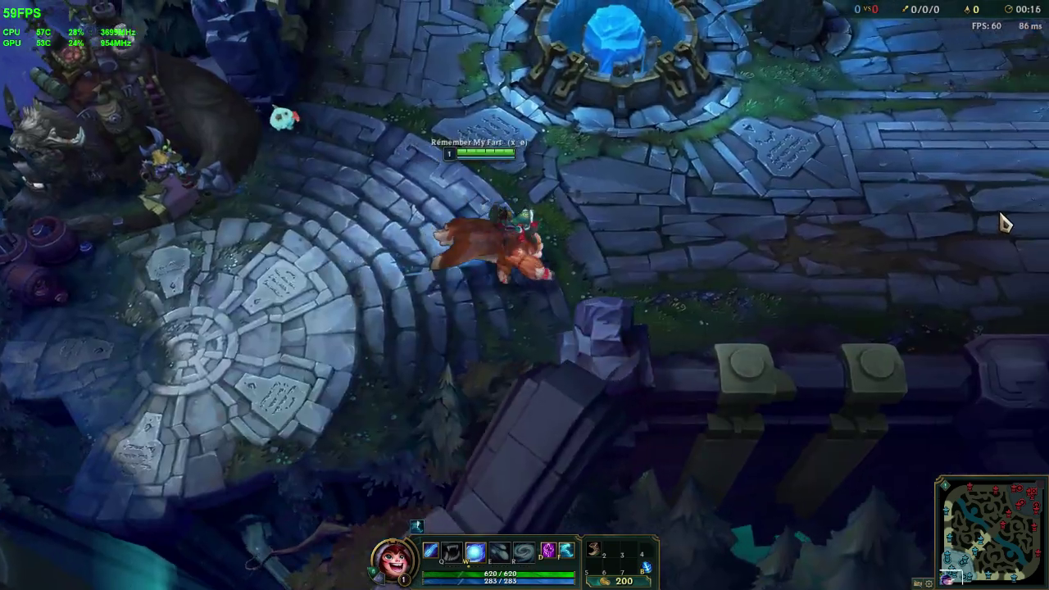
Step: Walk Nunu out of base toward the river and start rolling the Biggest Snowball Ever
right_click(999, 221)
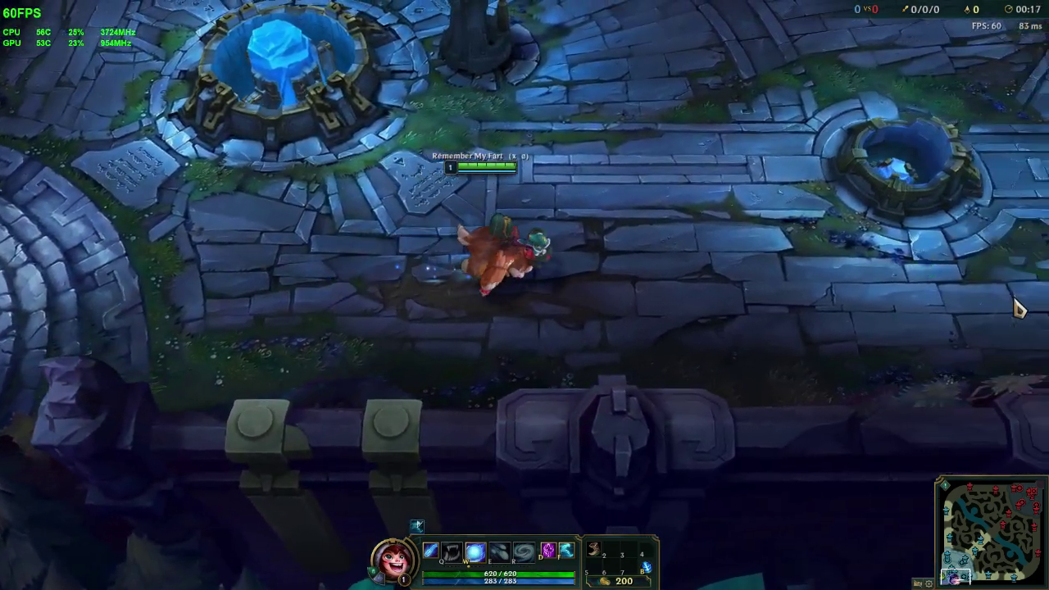
right_click(1020, 305)
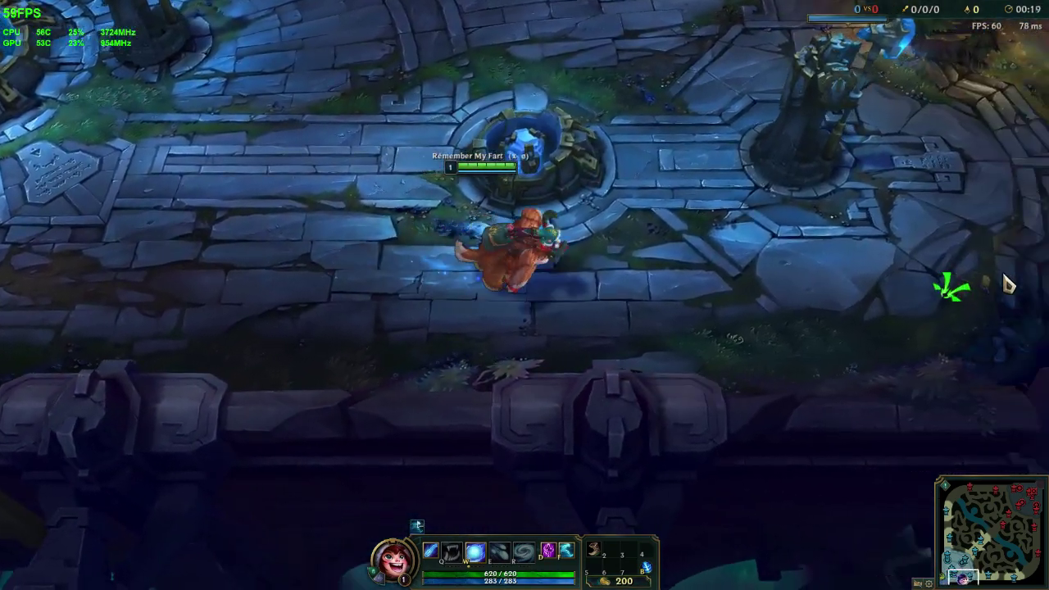
right_click(983, 253)
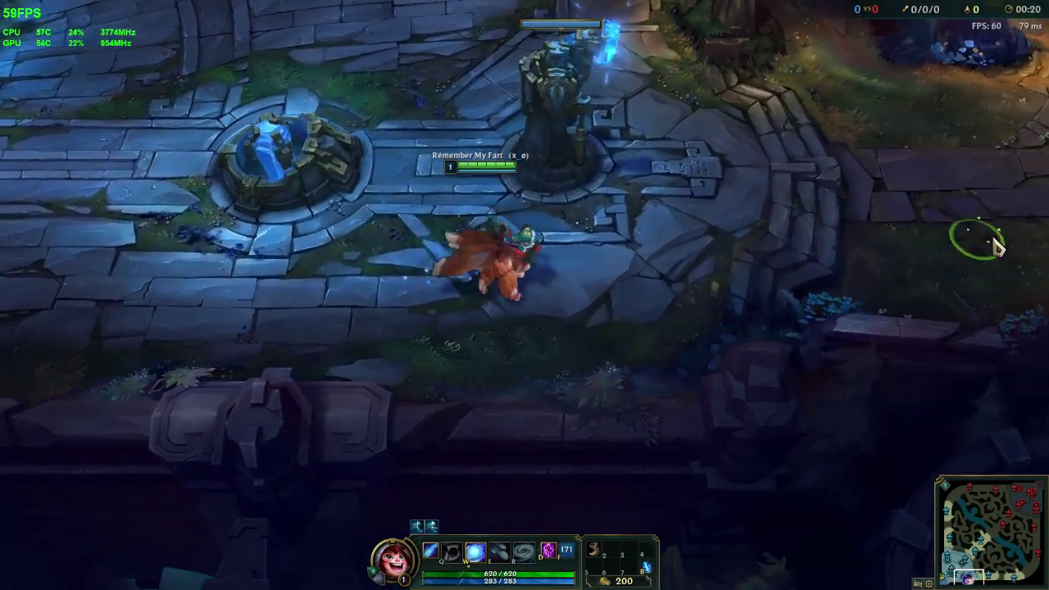
key(w)
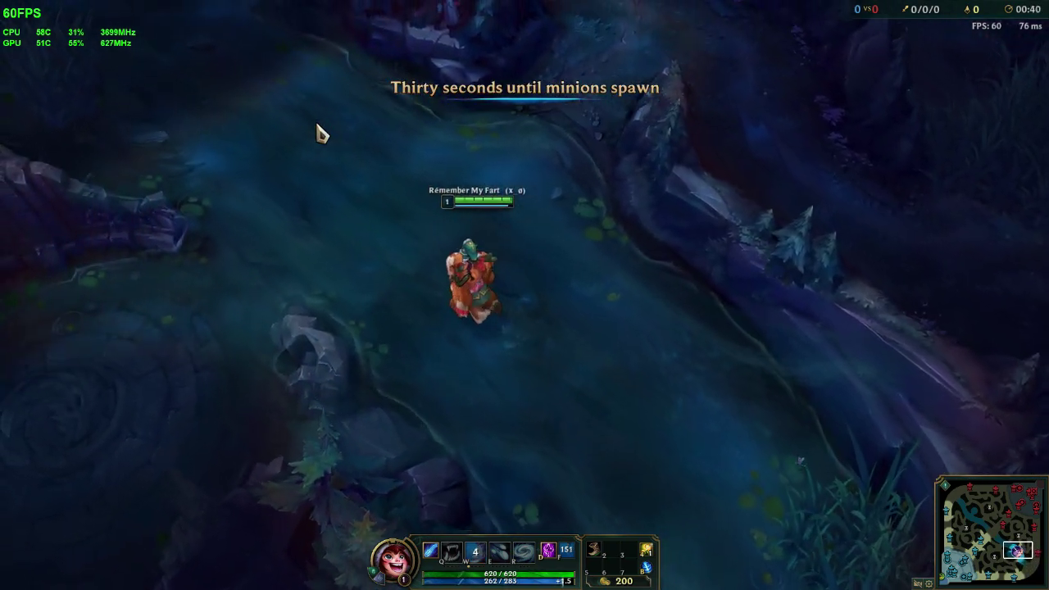
Step: Walk Nunu up-left through the river and along the path into the brush
right_click(322, 133)
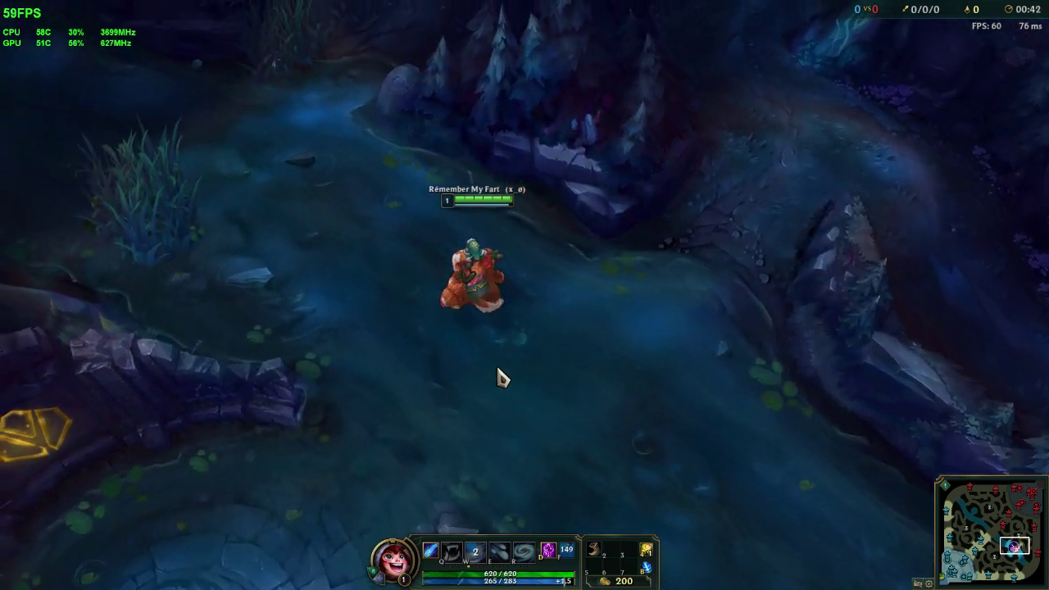
right_click(299, 230)
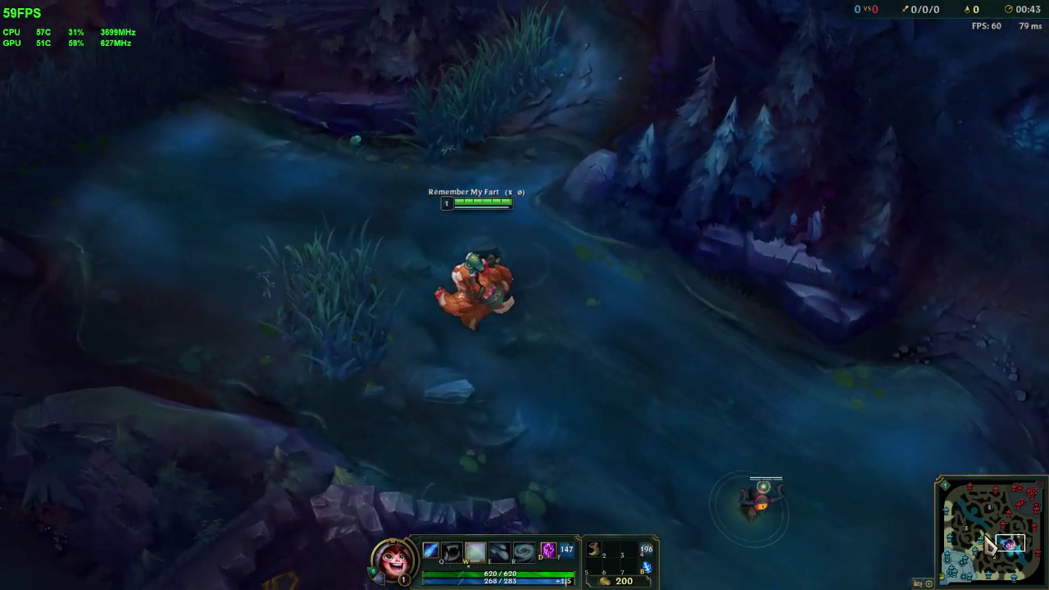
click(987, 547)
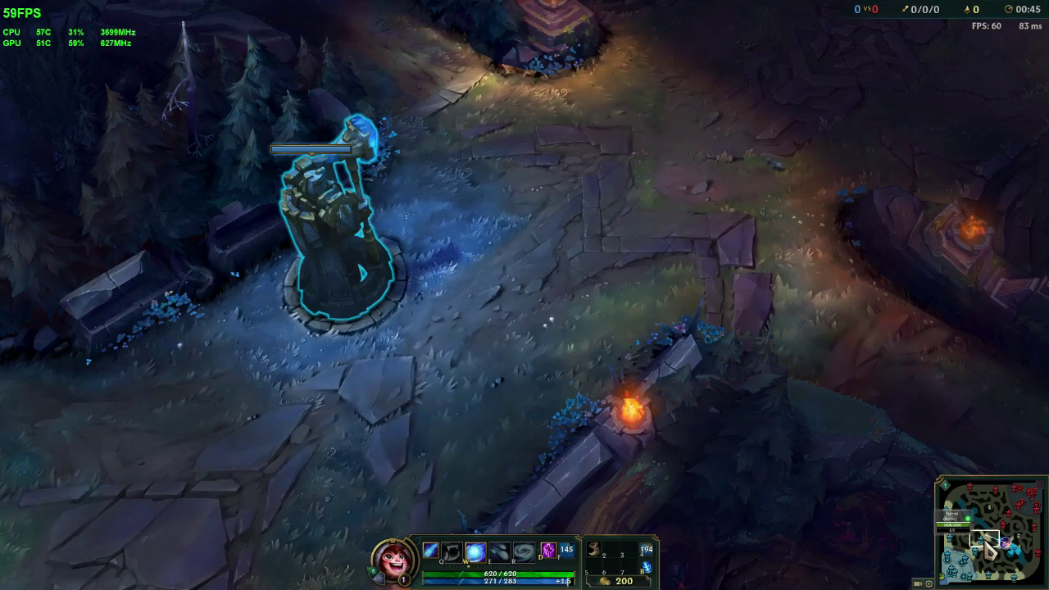
key(space)
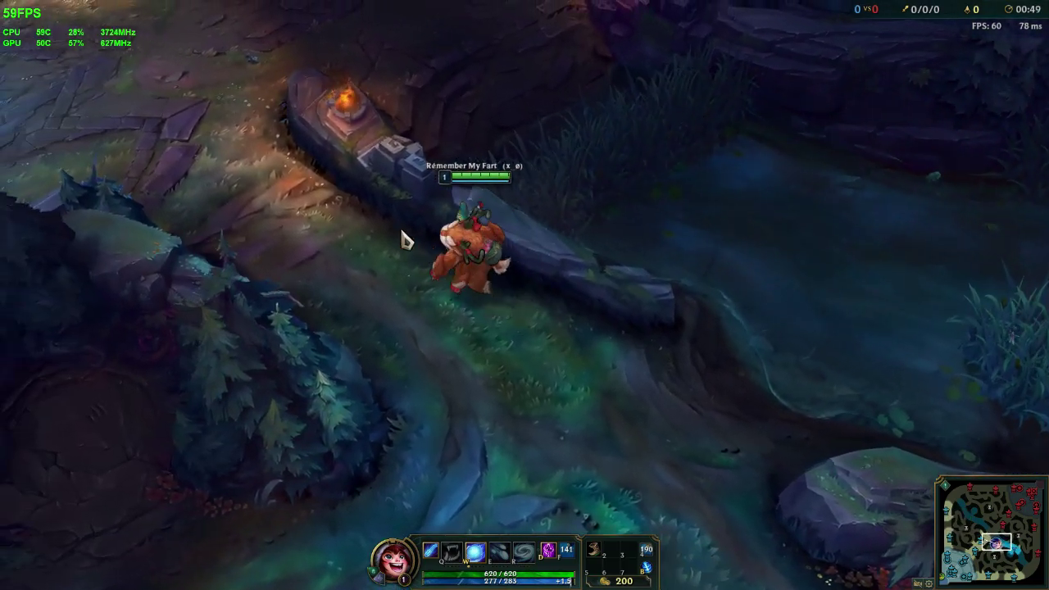
right_click(289, 130)
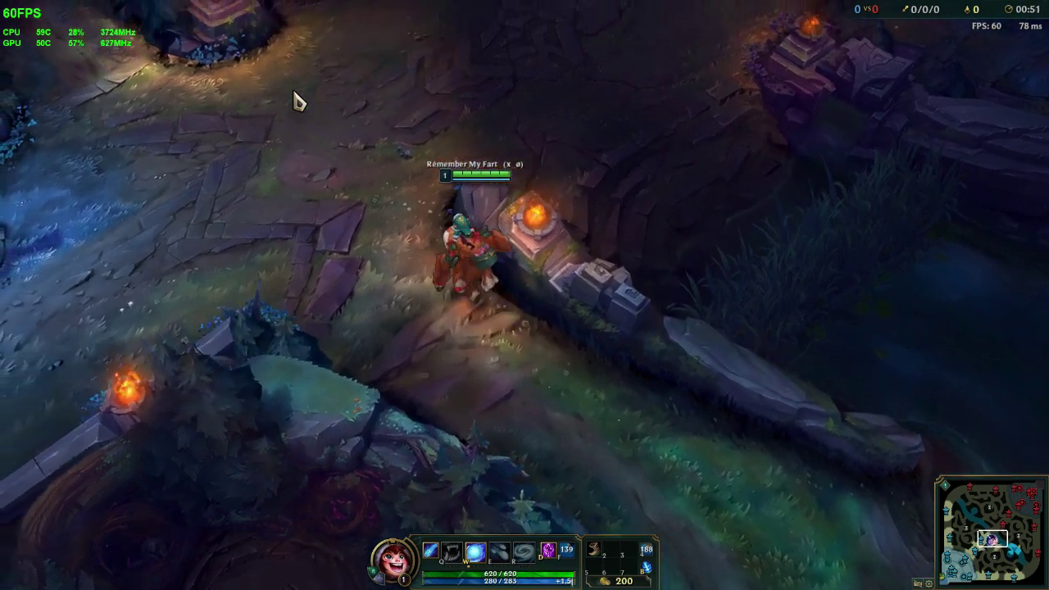
right_click(396, 54)
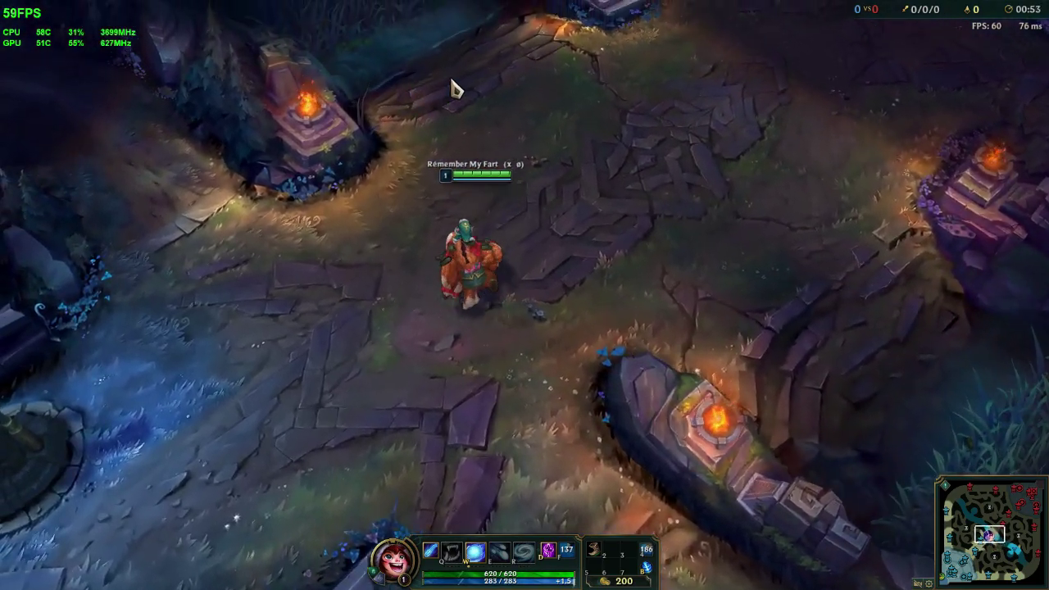
right_click(472, 86)
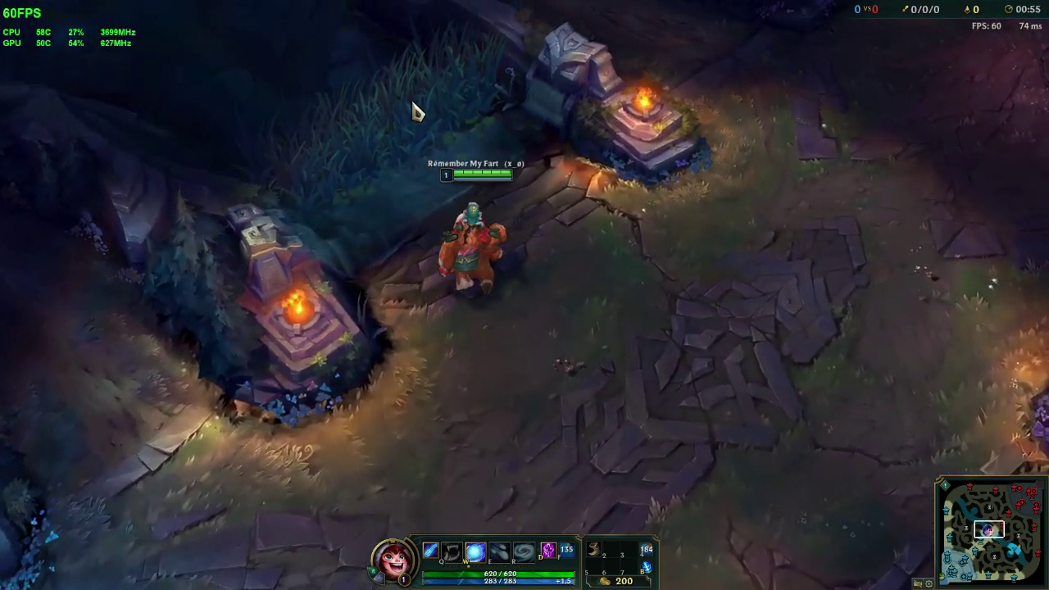
right_click(375, 106)
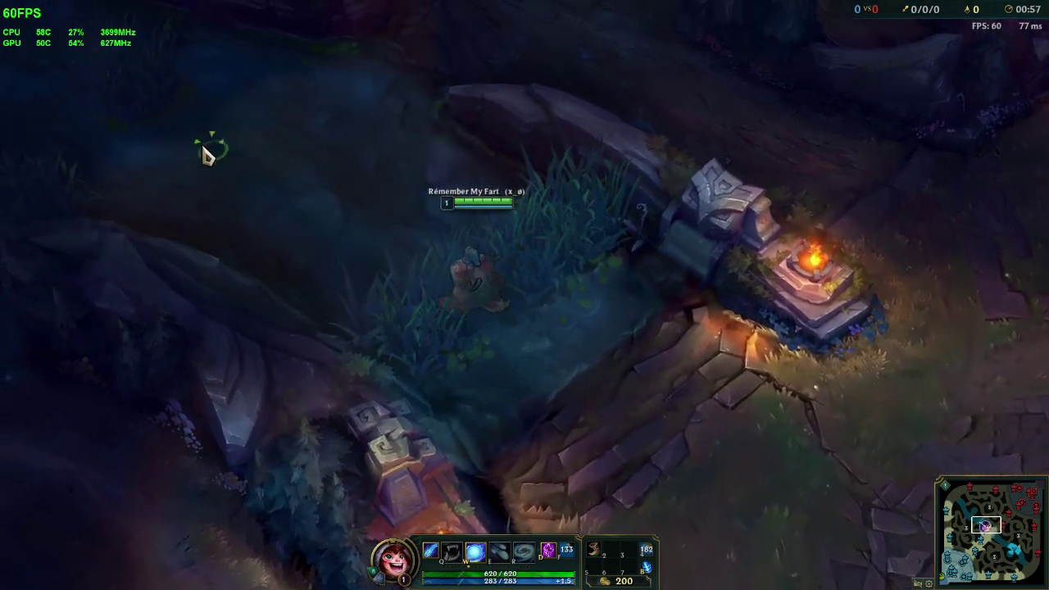
Step: Charge and launch a giant snowball, then head back down-left toward the river
key(w)
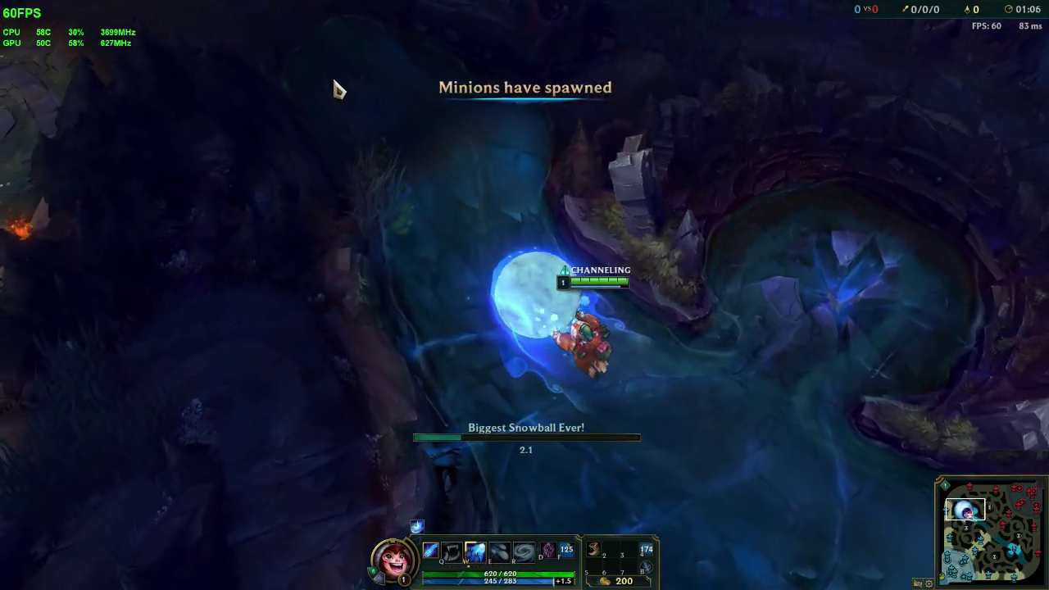
key(w)
right_click(526, 109)
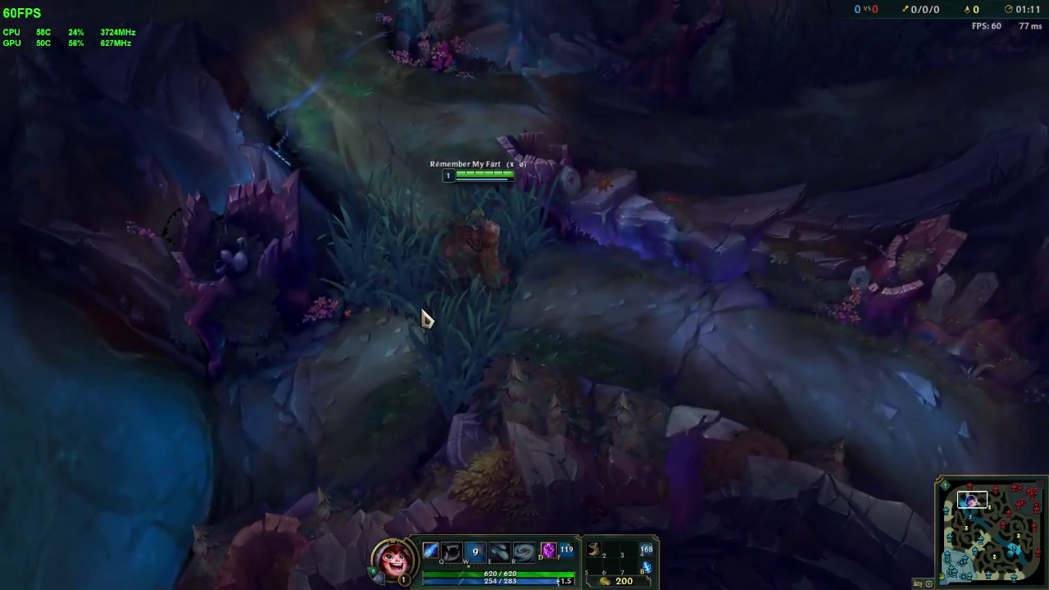
right_click(409, 298)
right_click(328, 373)
right_click(315, 397)
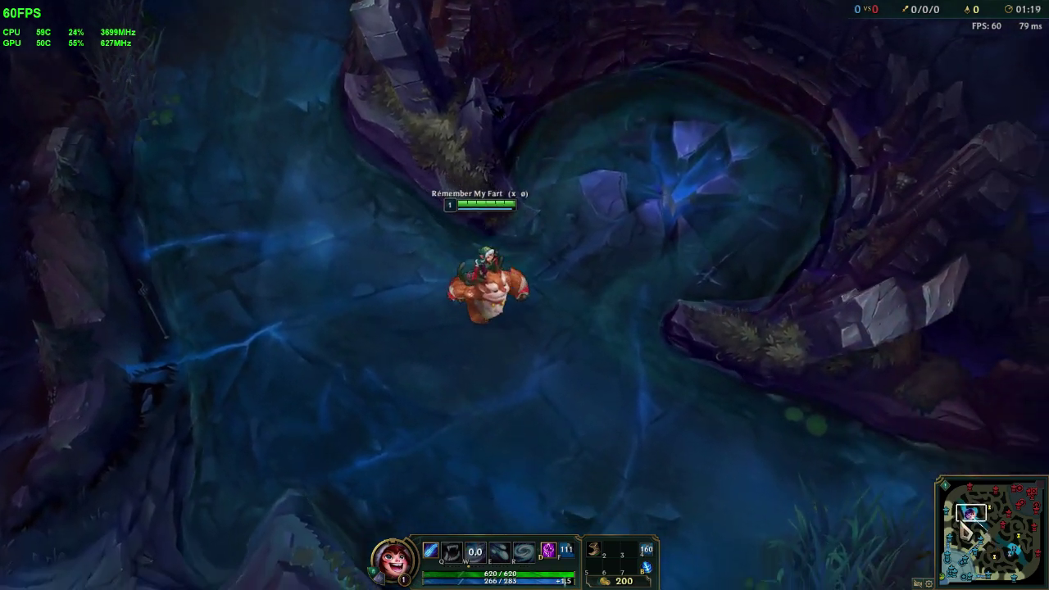
Step: Cross the river and walk up the lane beside the allied minions
right_click(320, 258)
right_click(215, 378)
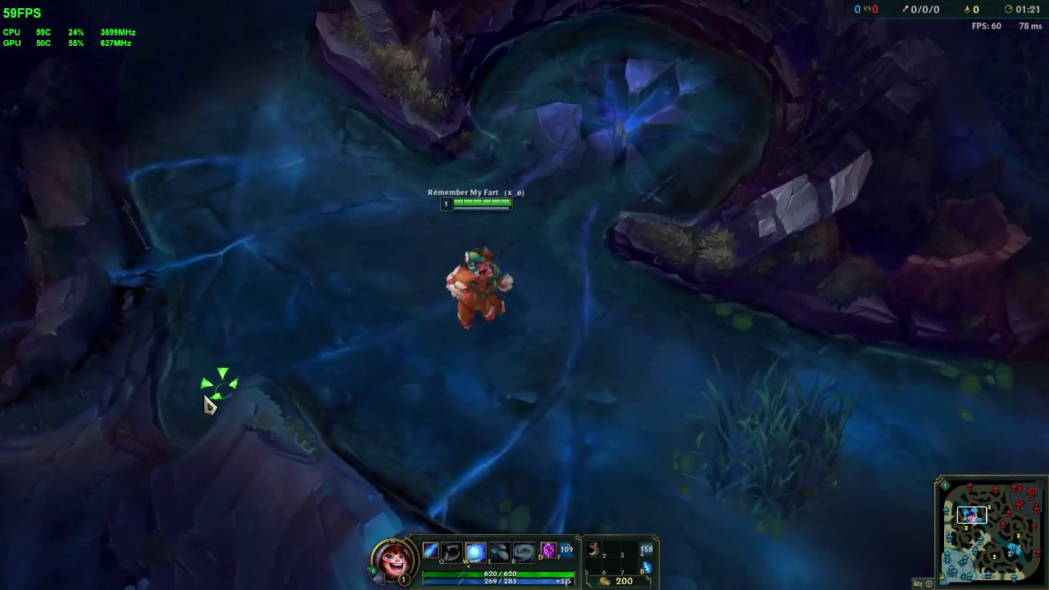
right_click(193, 368)
right_click(197, 348)
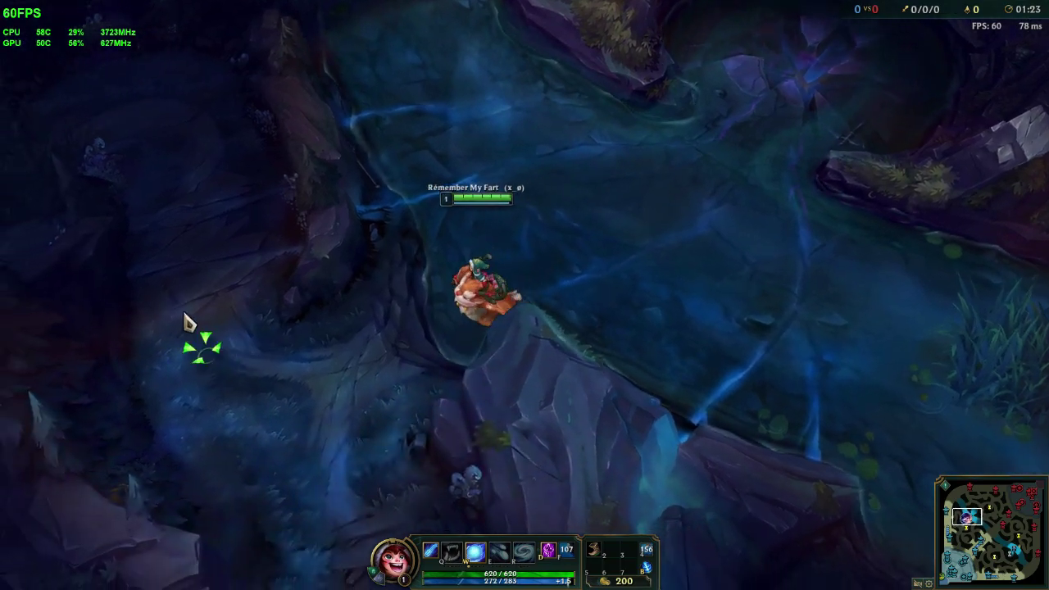
right_click(201, 260)
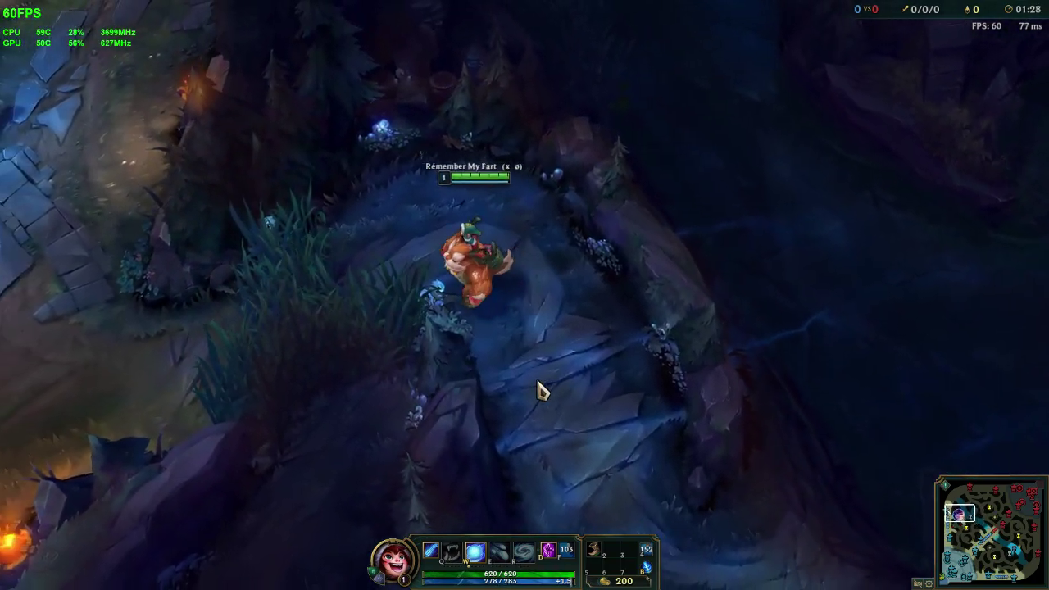
right_click(238, 215)
right_click(310, 90)
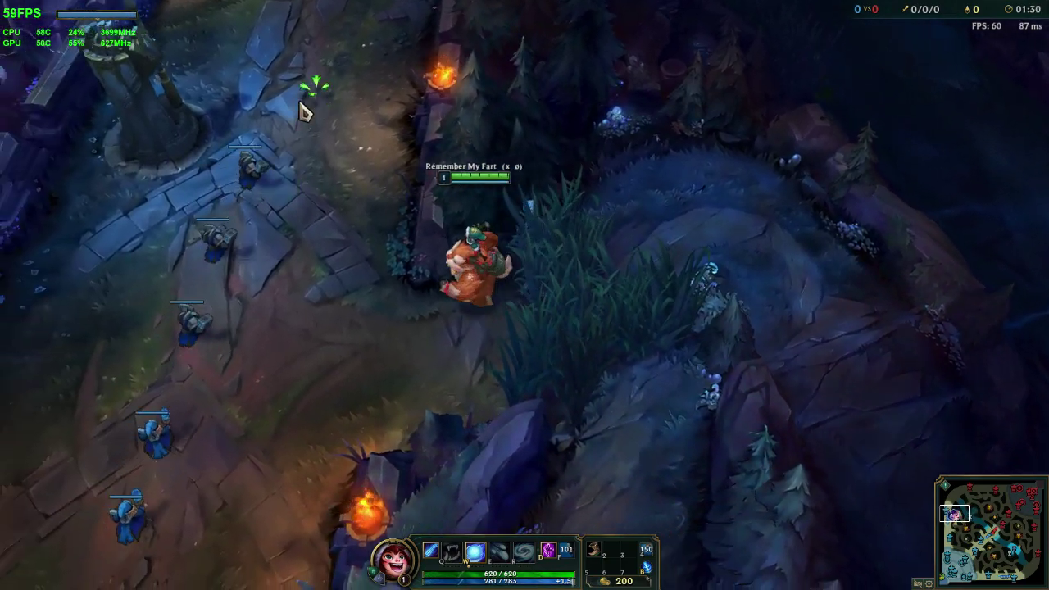
right_click(385, 34)
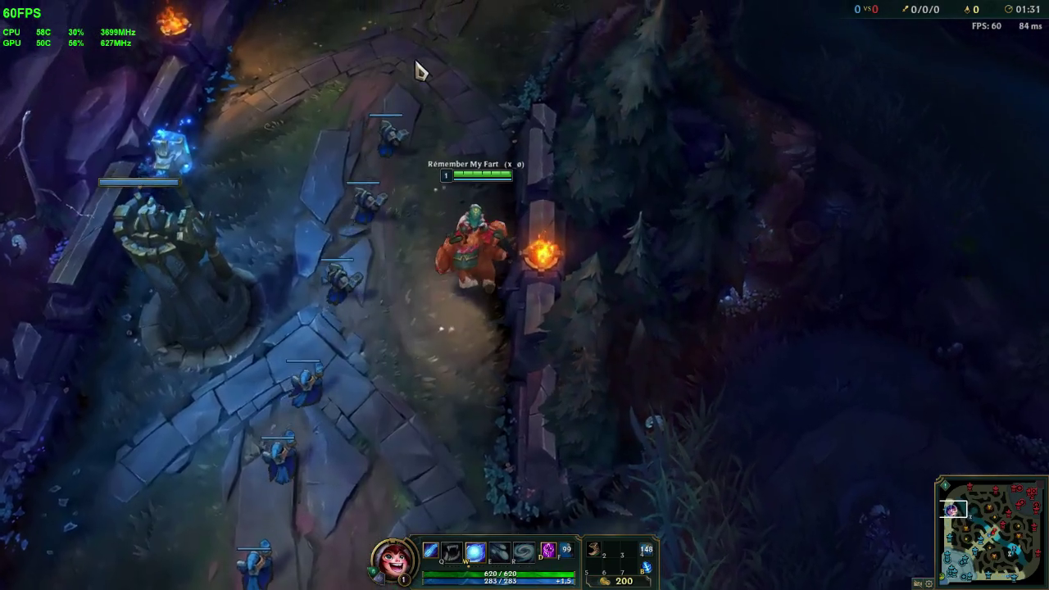
right_click(432, 52)
right_click(502, 57)
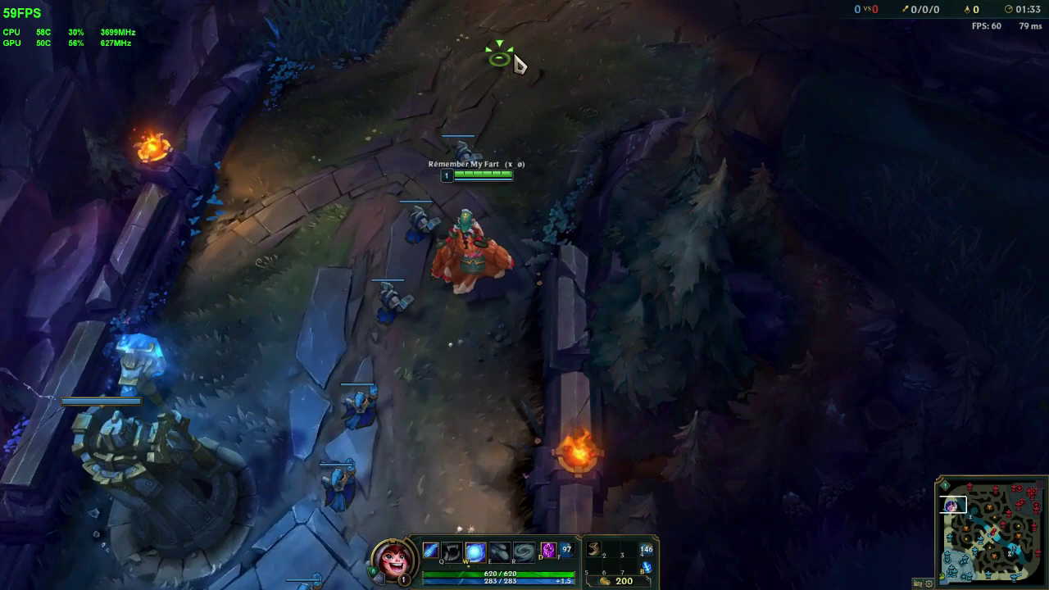
right_click(568, 77)
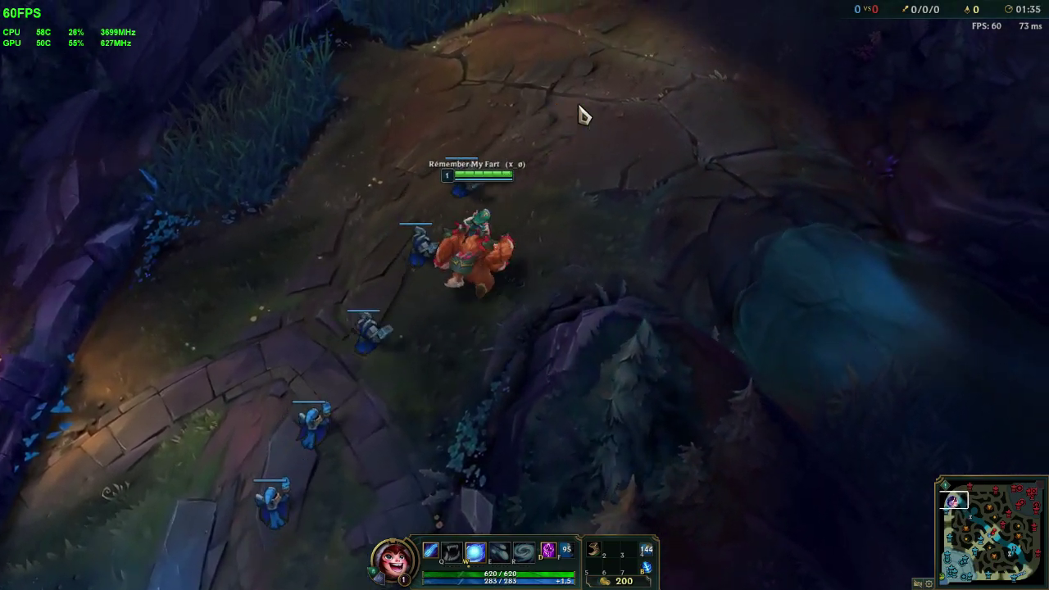
Step: Charge another snowball and join the minion wave, attacking the enemy minions
key(w)
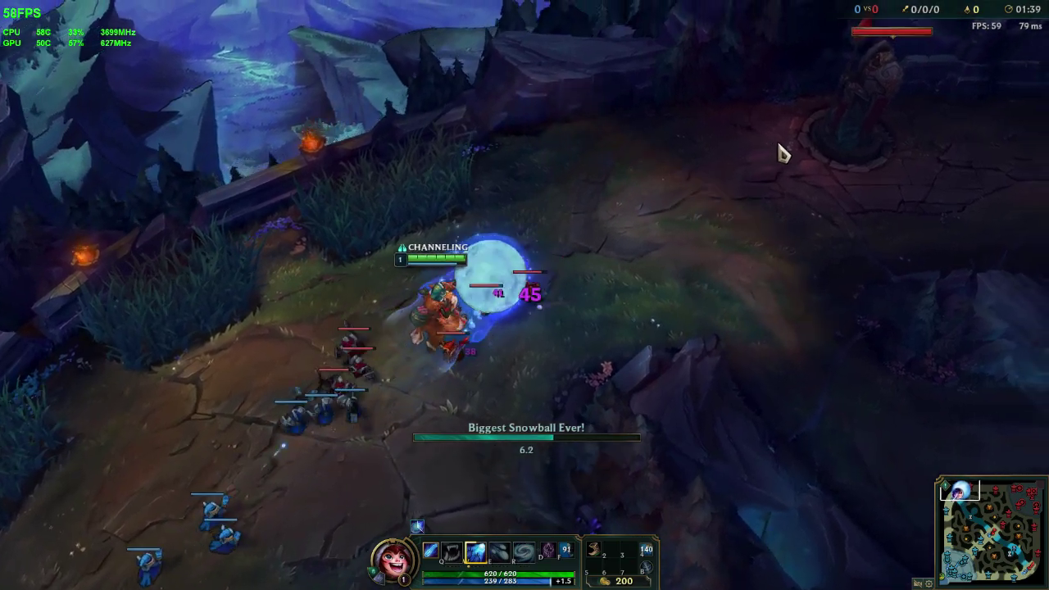
right_click(266, 510)
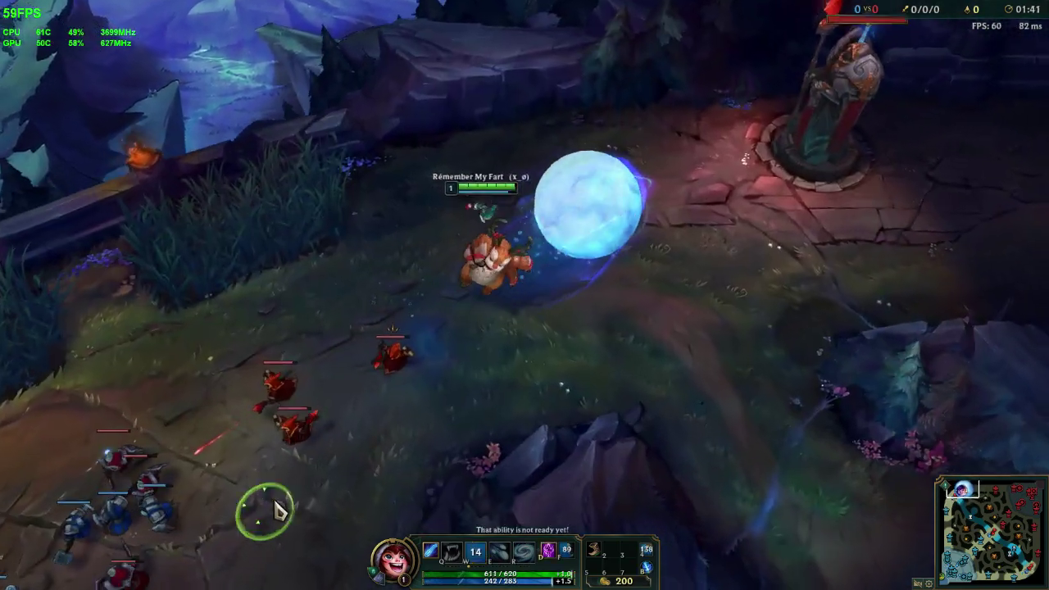
right_click(418, 371)
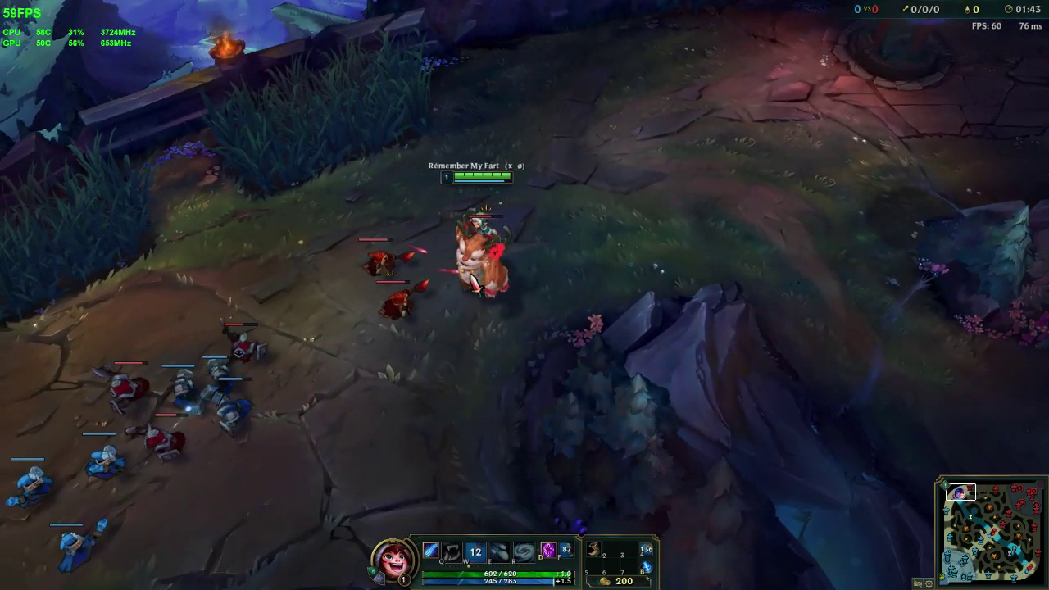
right_click(340, 358)
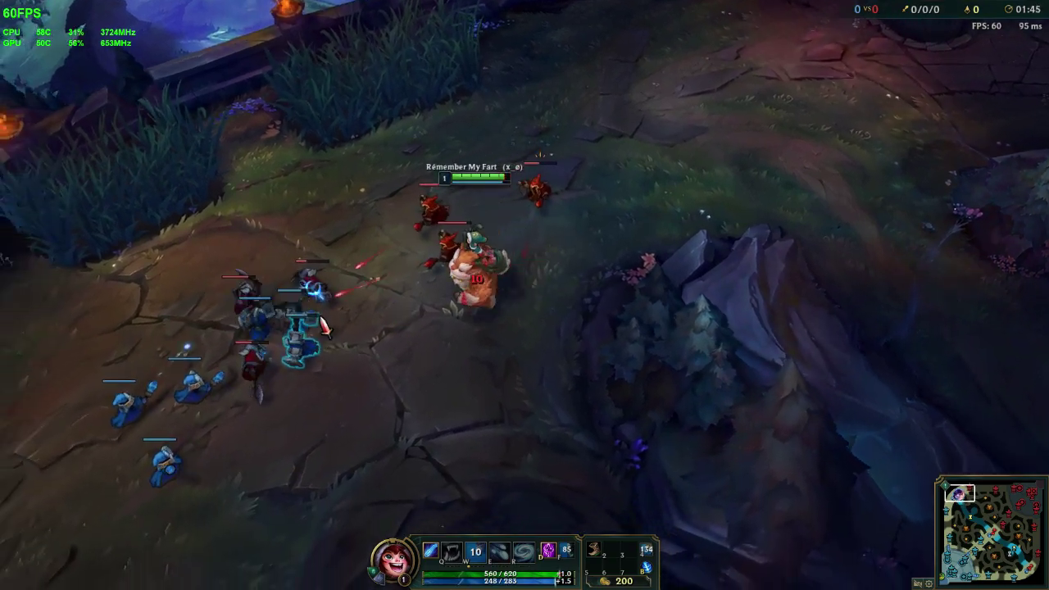
right_click(358, 206)
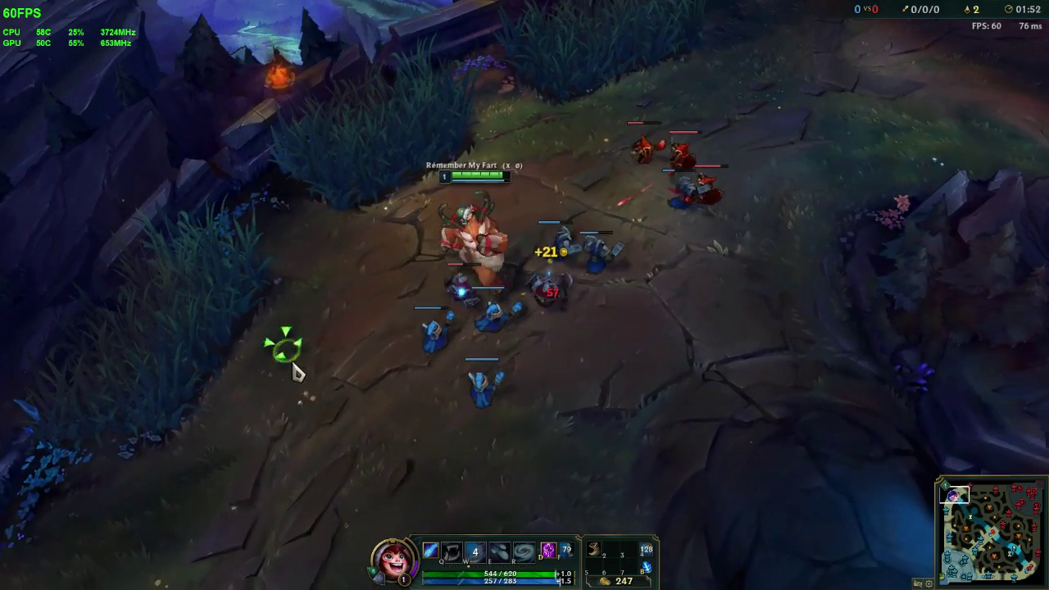
right_click(352, 385)
right_click(569, 216)
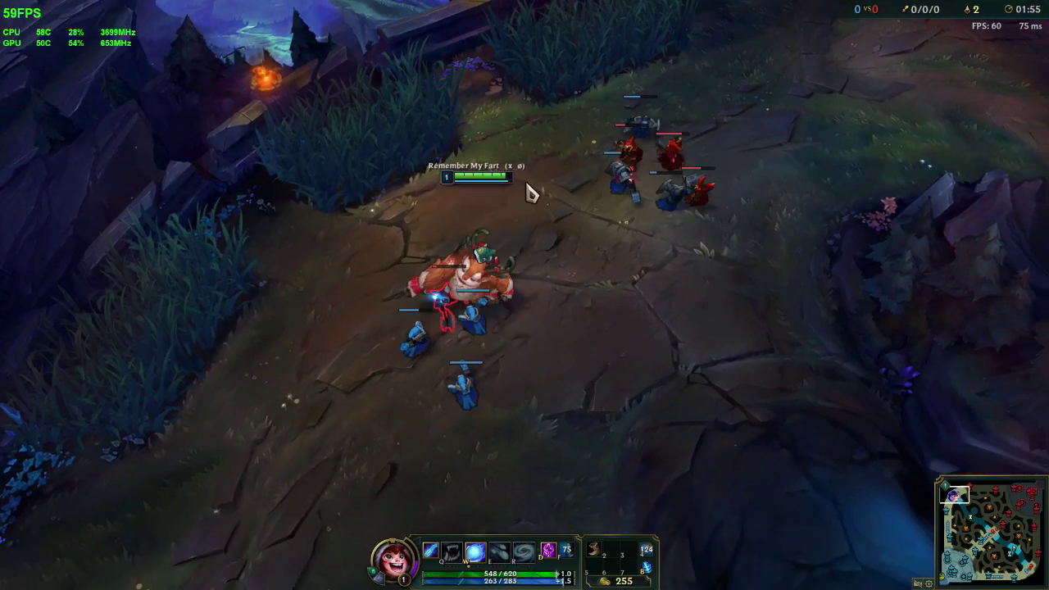
click(480, 380)
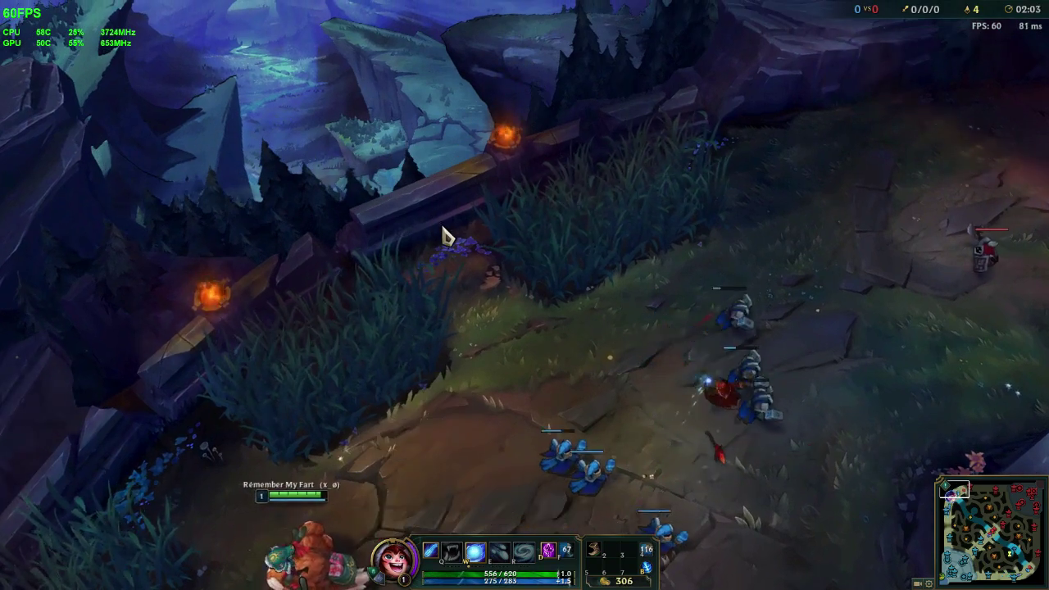
Step: Move along the lane around the minion fight, then head back toward the river
right_click(733, 274)
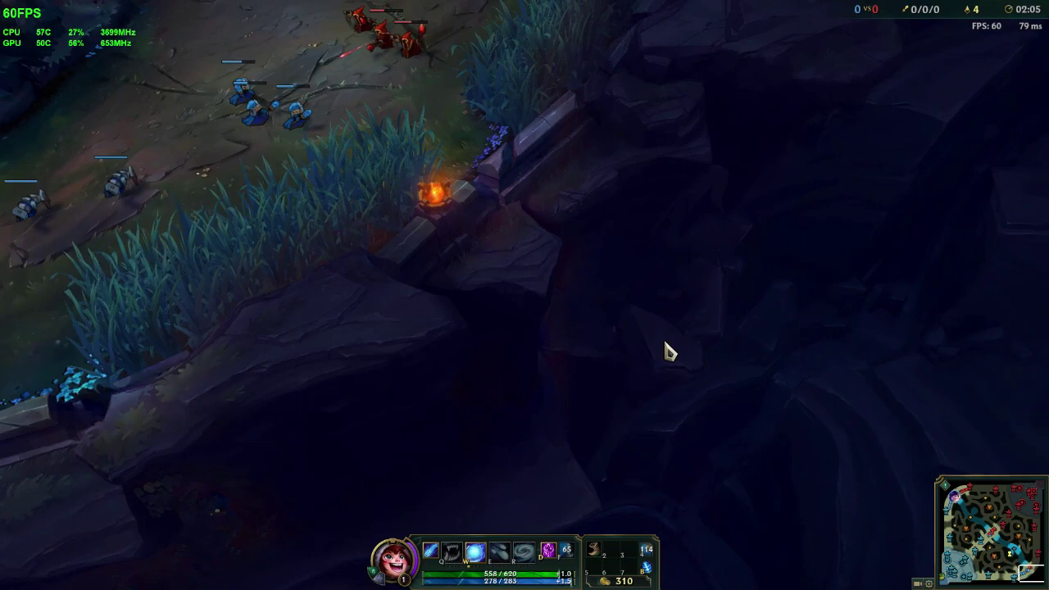
right_click(540, 262)
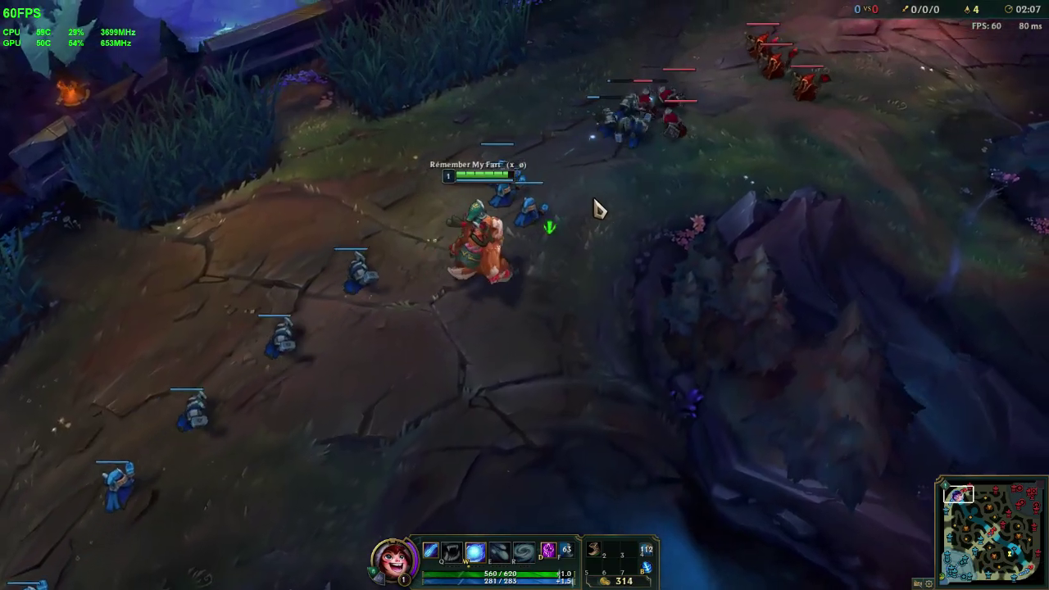
right_click(302, 304)
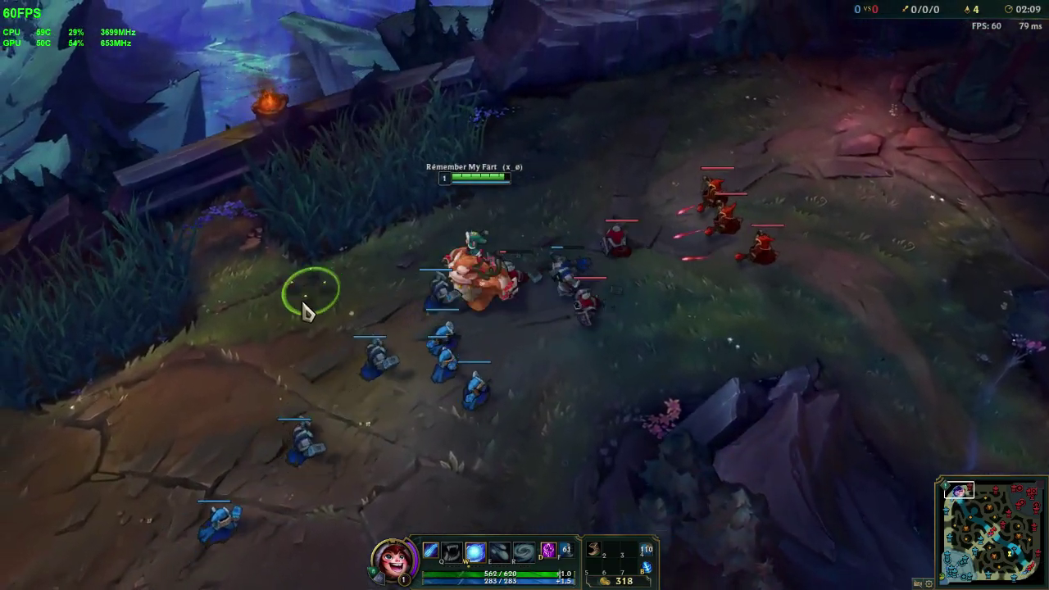
right_click(557, 332)
right_click(470, 420)
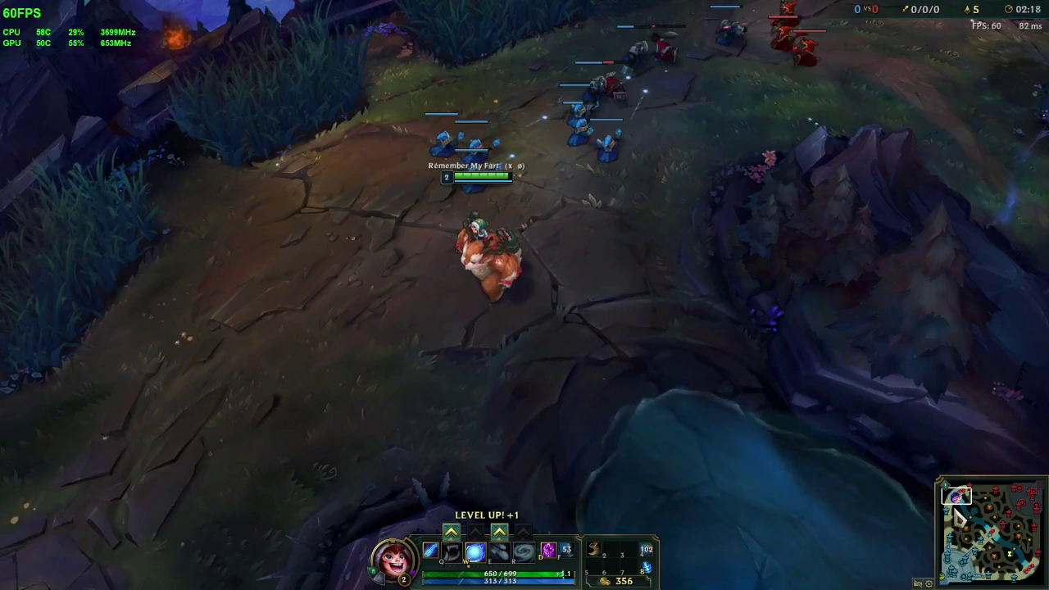
Step: Glance across the map, then walk Nunu down-right through the jungle
click(998, 539)
key(space)
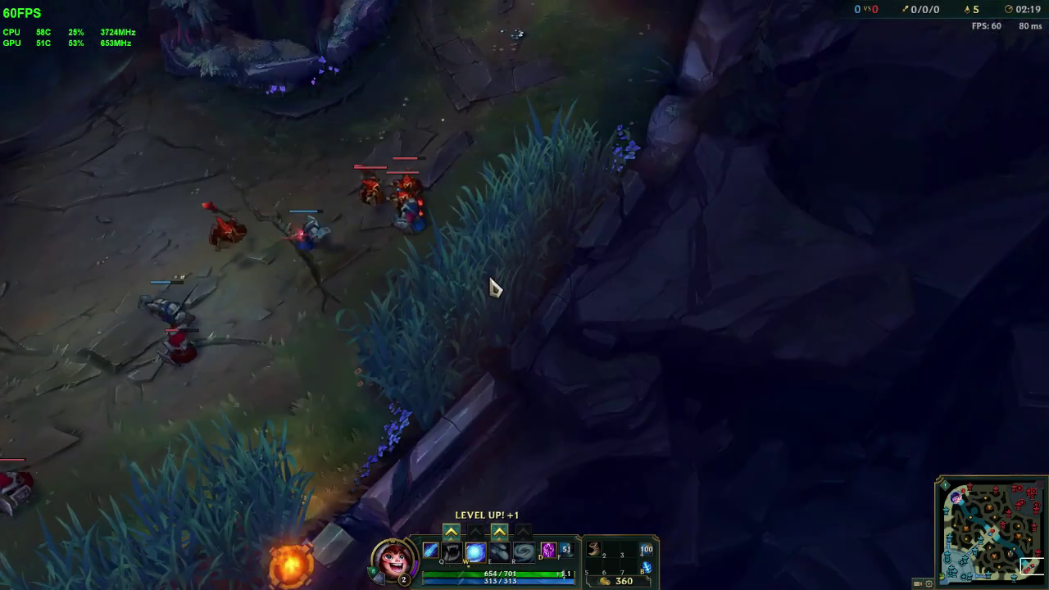
key(space)
right_click(628, 421)
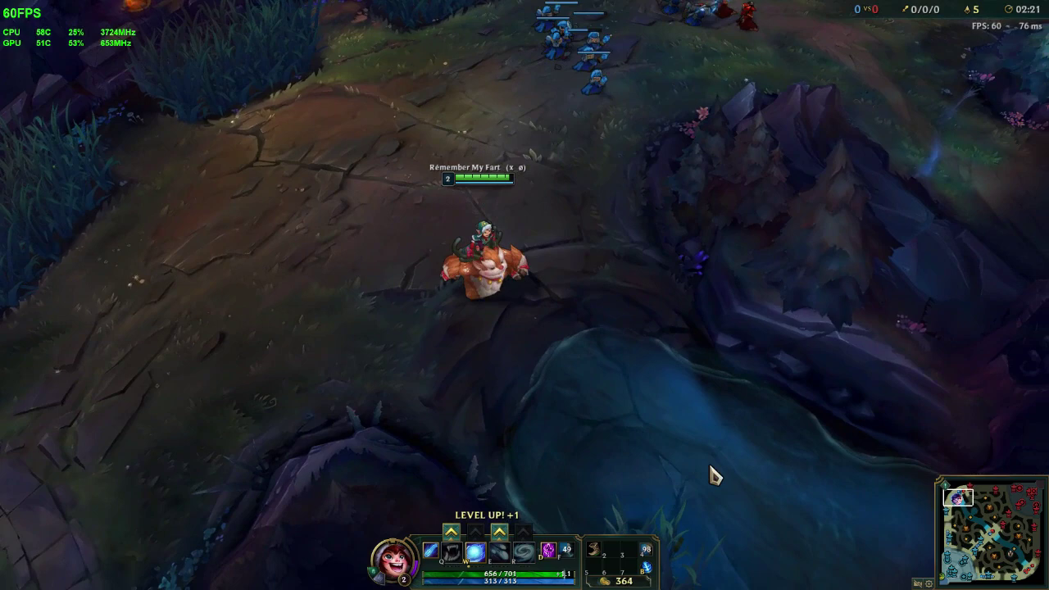
right_click(713, 471)
right_click(698, 488)
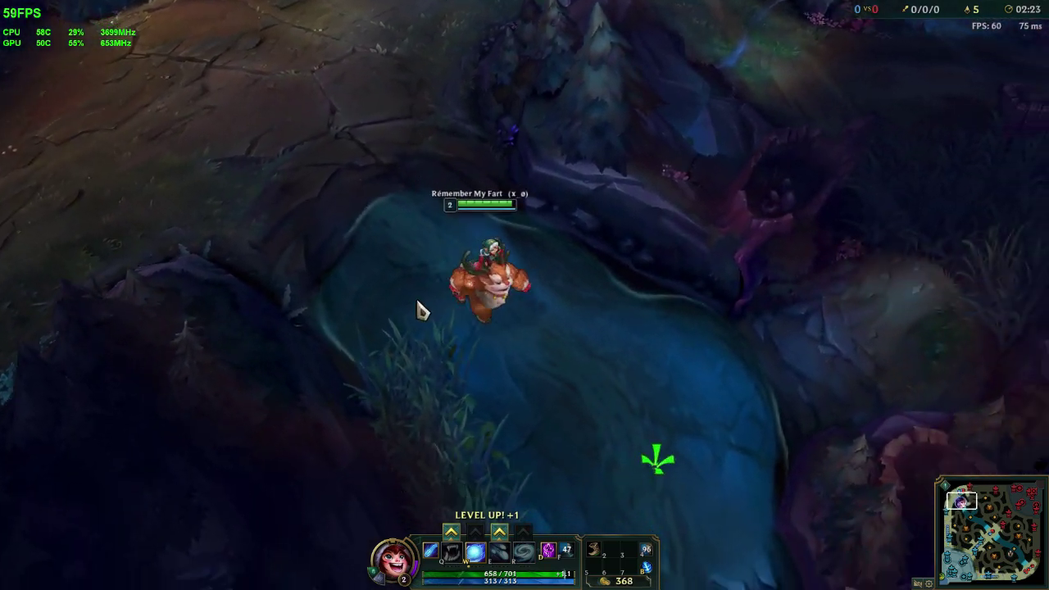
right_click(556, 496)
right_click(788, 266)
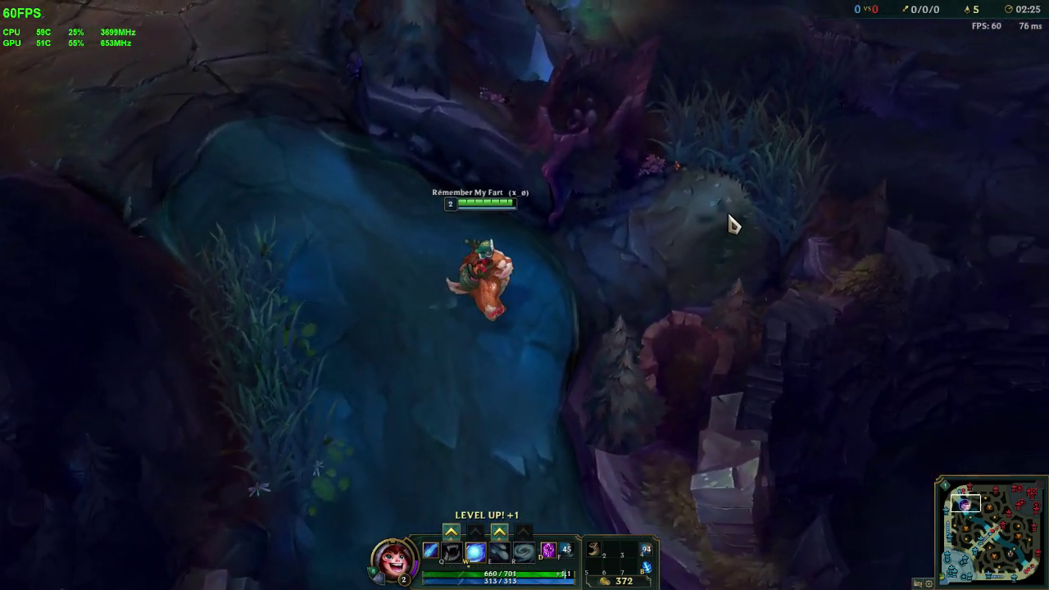
Step: Spend the new ability point, travel to the lane, fight minions with E, and open the options
click(499, 531)
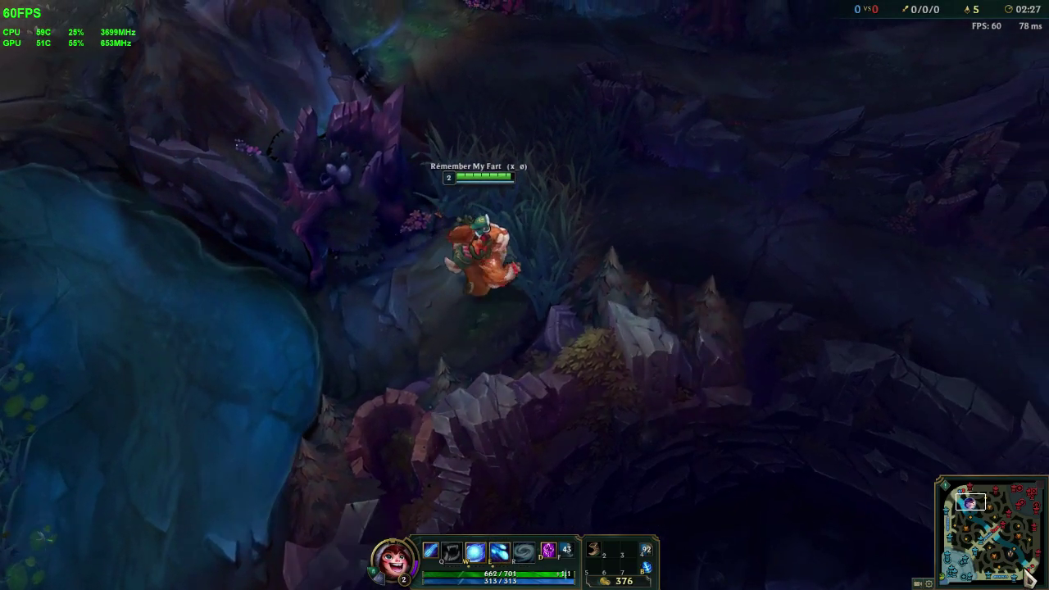
click(970, 560)
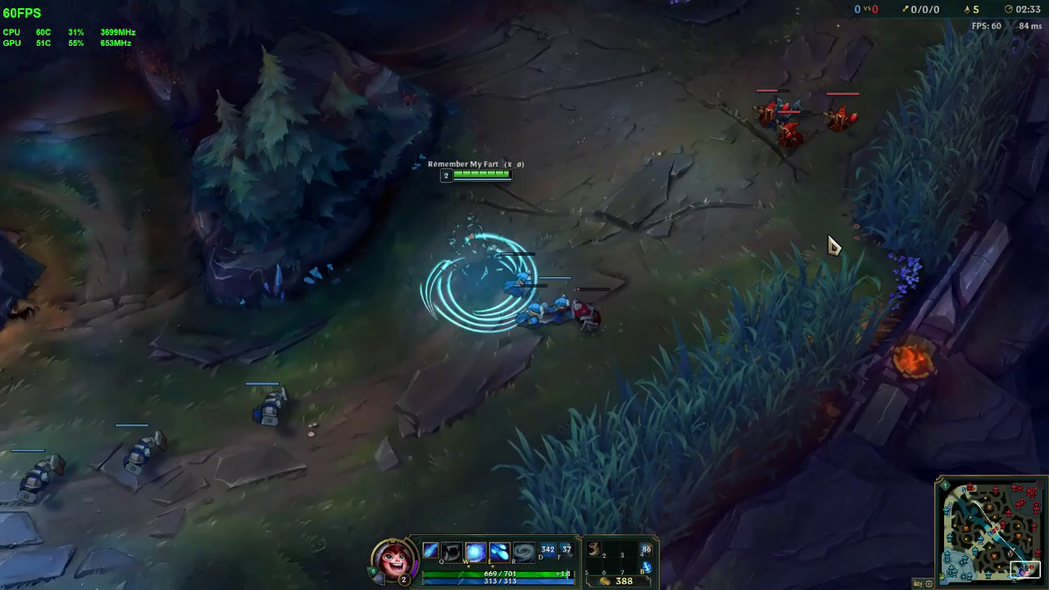
right_click(627, 308)
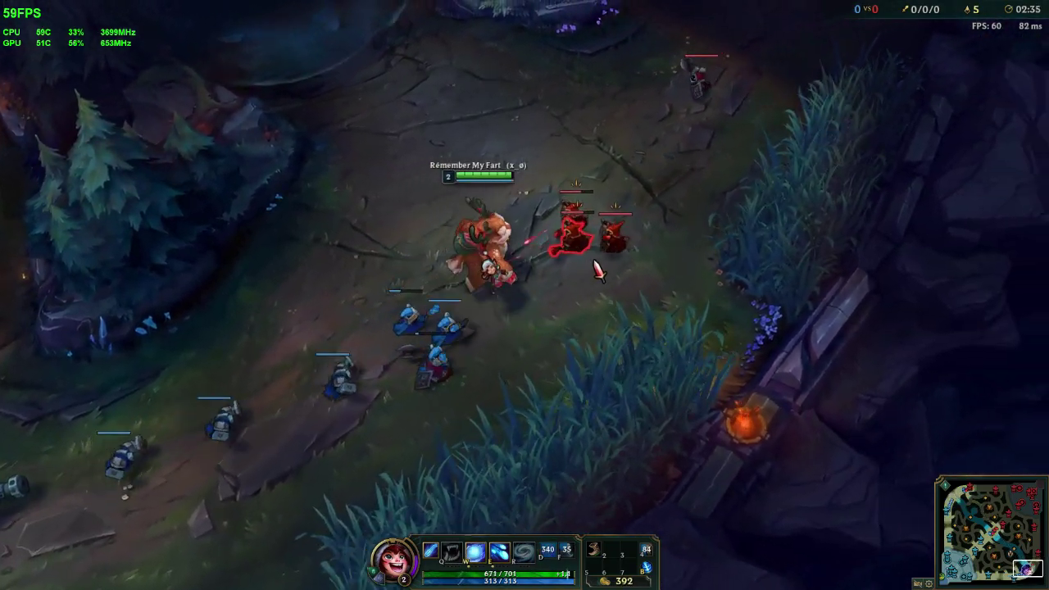
right_click(581, 285)
right_click(346, 208)
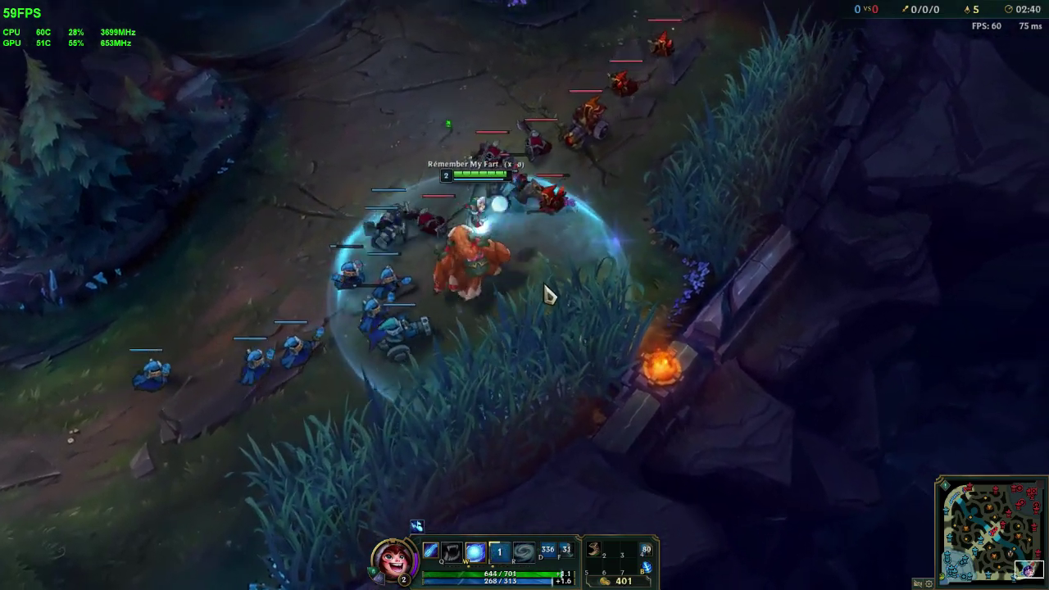
key(e)
right_click(336, 78)
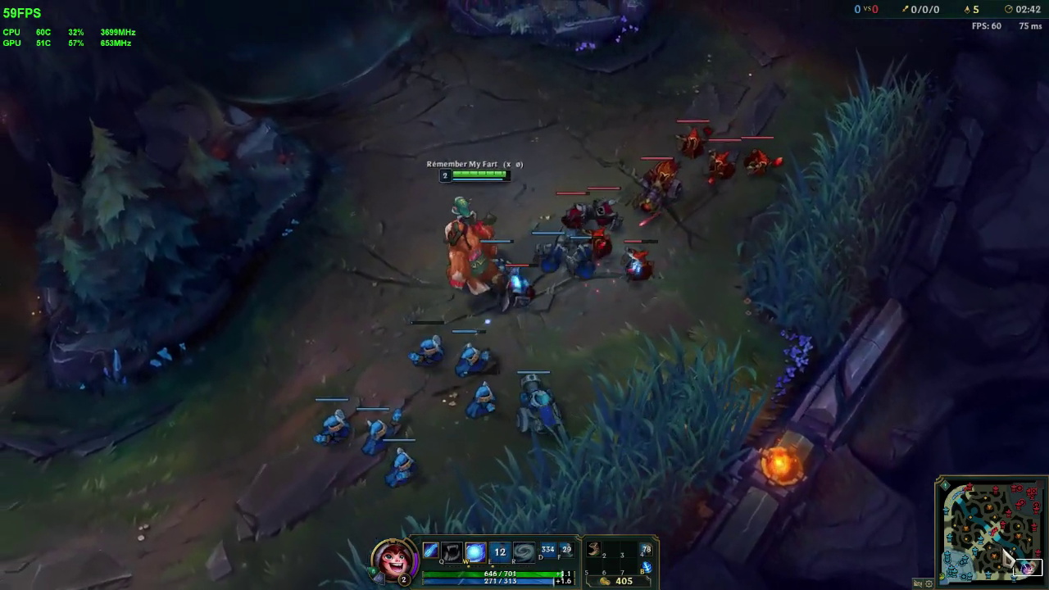
key(Escape)
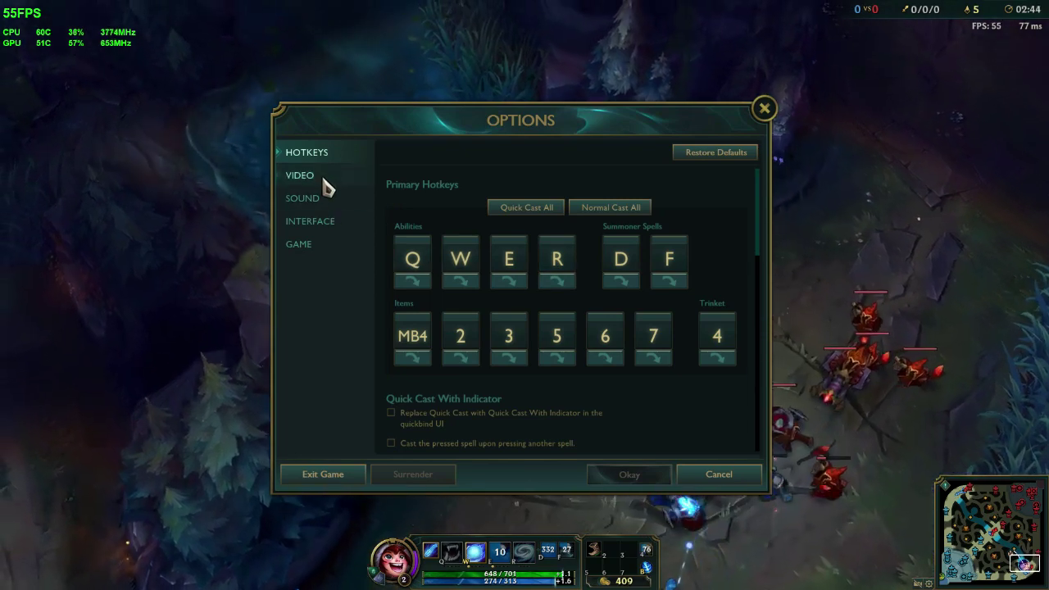
Step: Show the VIDEO settings: 1920x1080 full screen with Very High quality
click(320, 177)
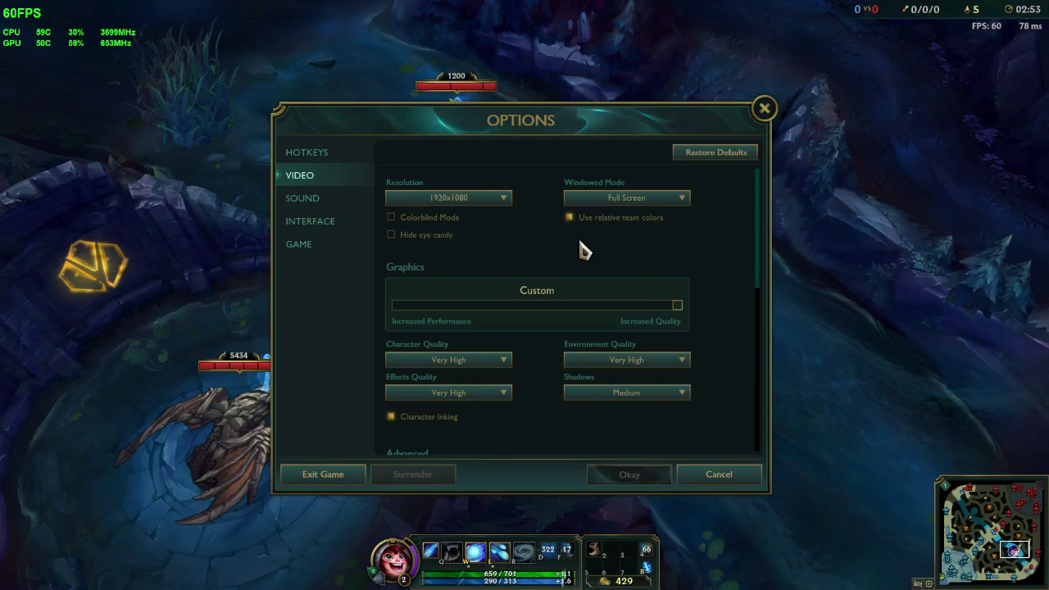
Step: Close the options and roll a giant snowball into the enemy minions to reach level 3
click(606, 475)
mouse_move(238, 442)
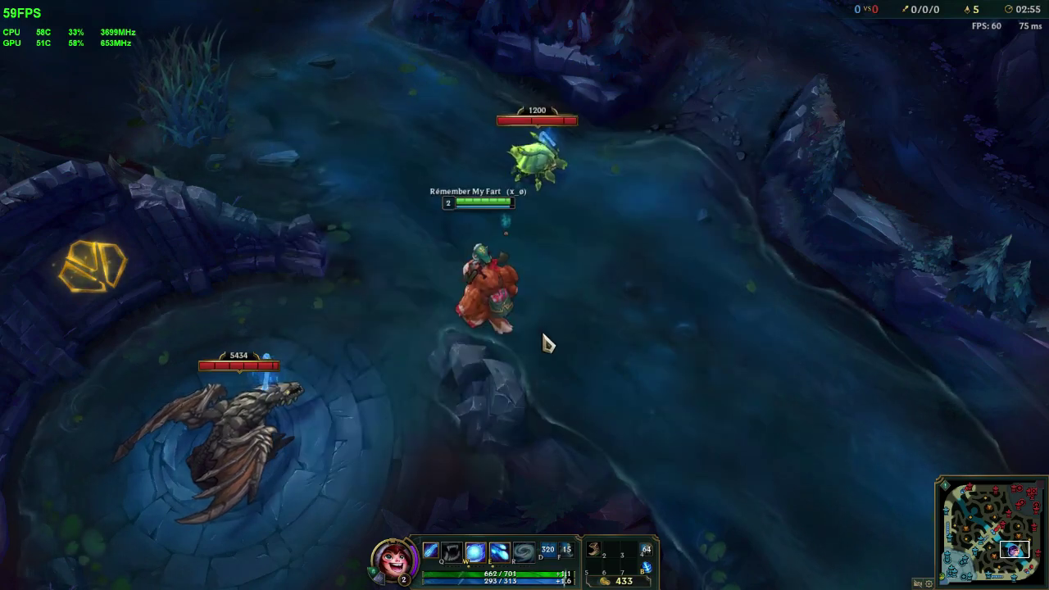
right_click(367, 297)
right_click(620, 198)
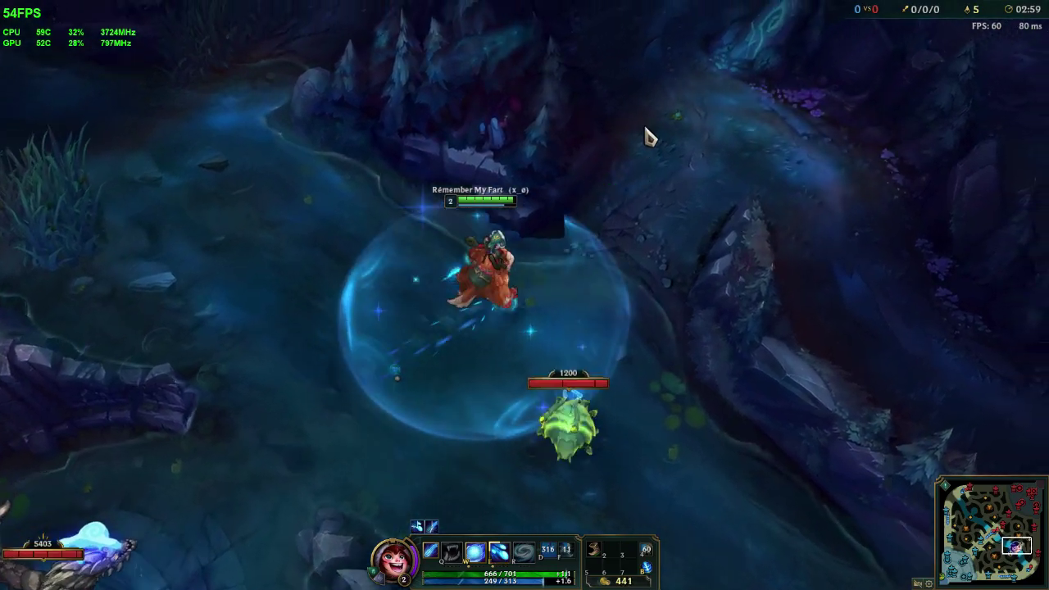
right_click(536, 438)
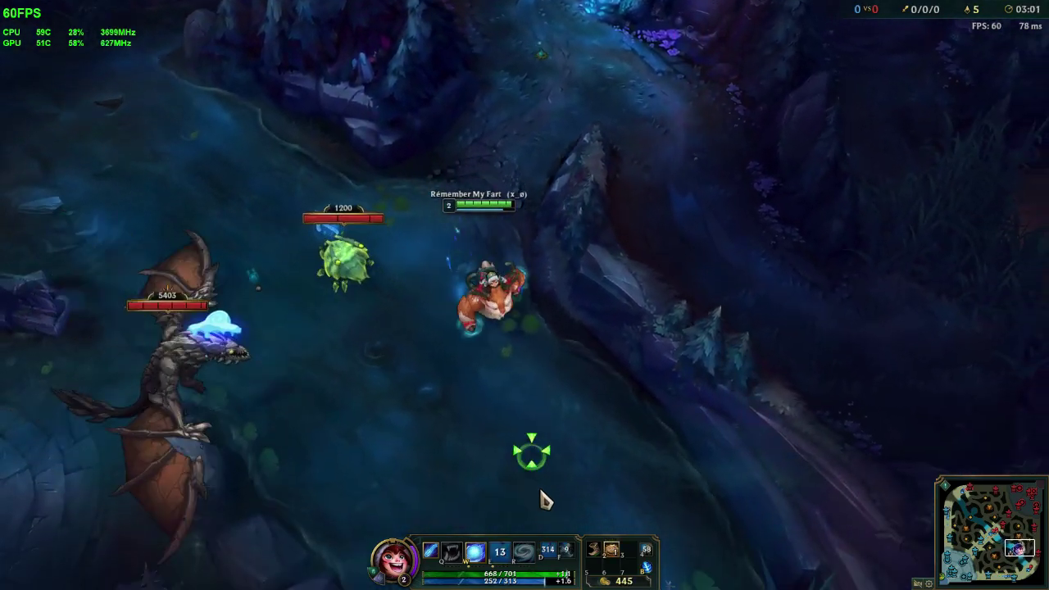
key(w)
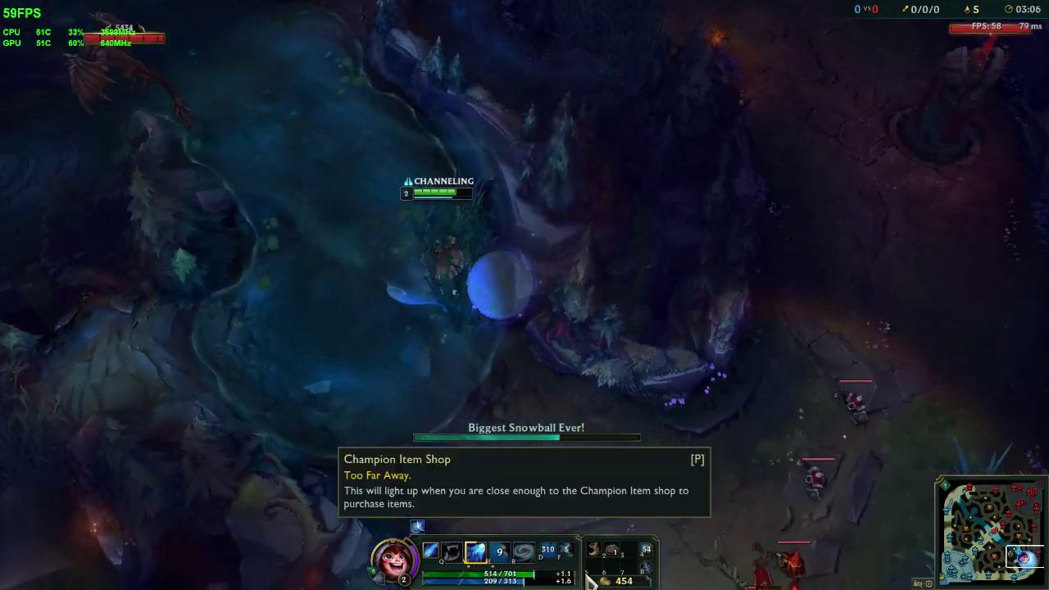
right_click(360, 510)
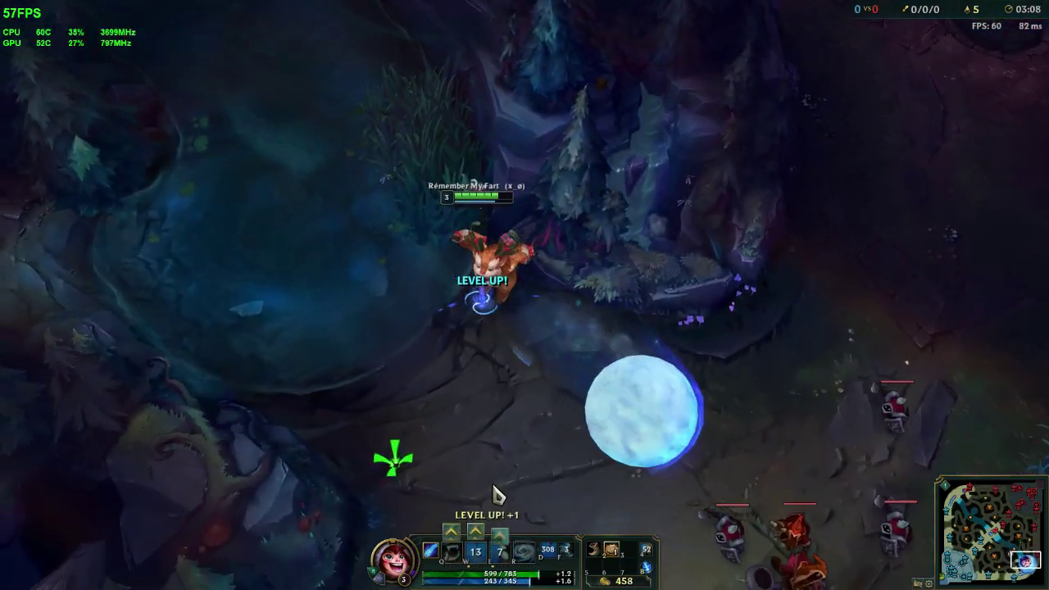
Step: Pan the view across the enemy base using the minimap
click(1027, 500)
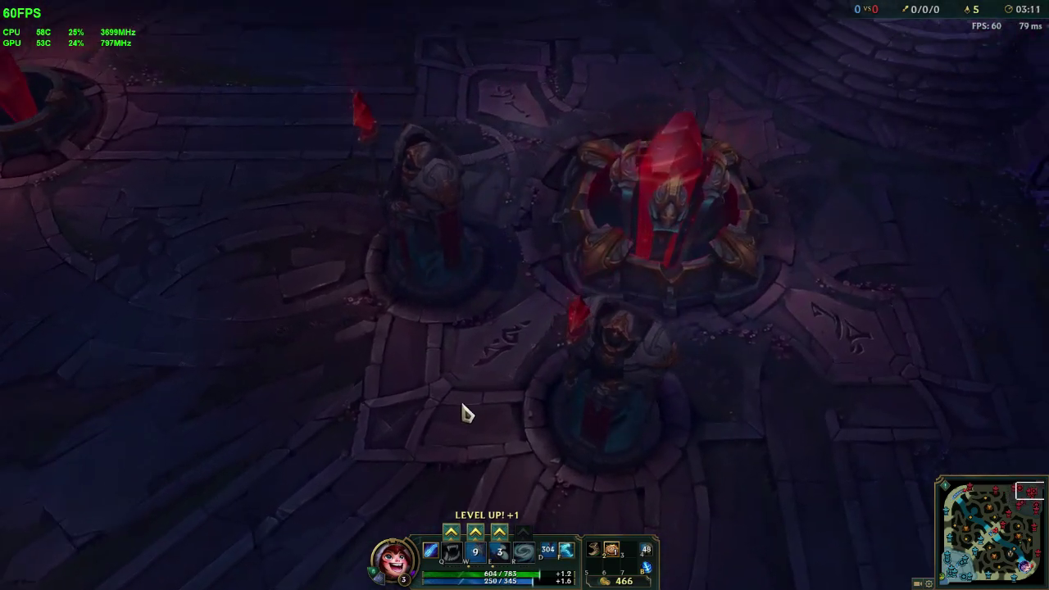
click(1013, 489)
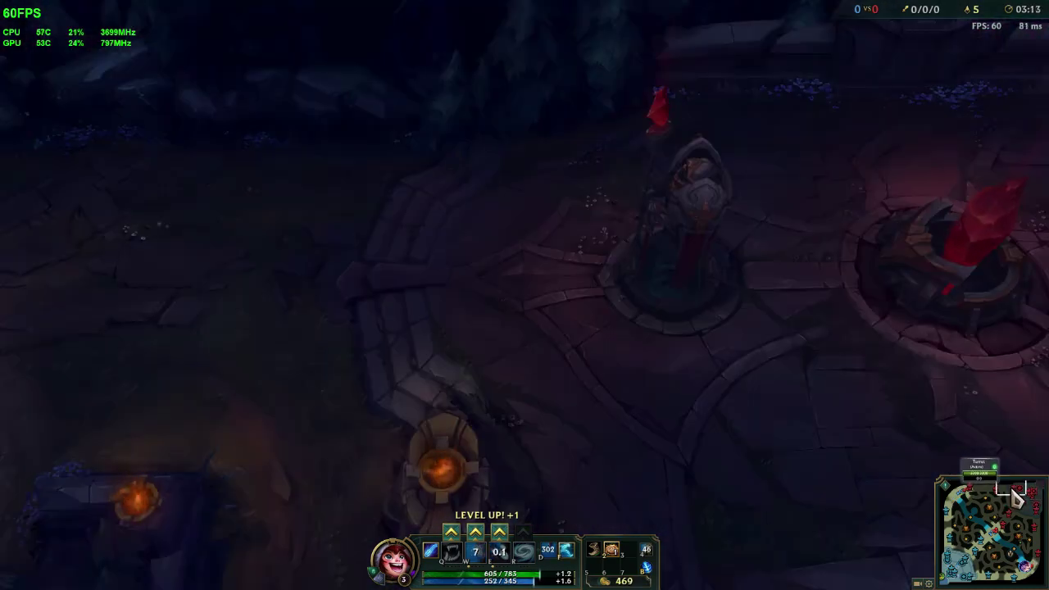
click(1014, 490)
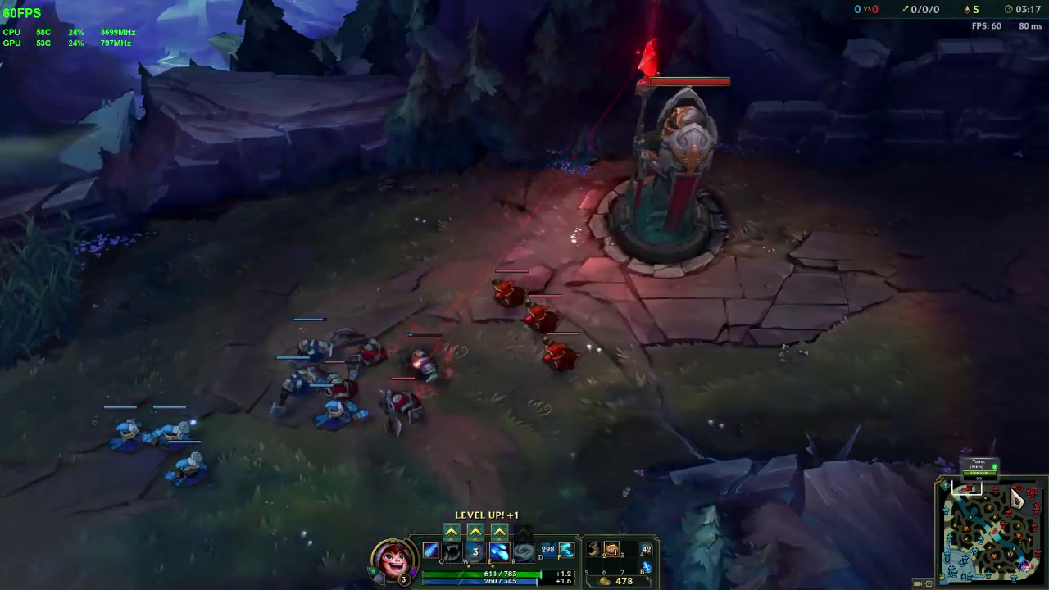
Step: Exit the custom game and confirm Leave Game to return to the desktop
key(Escape)
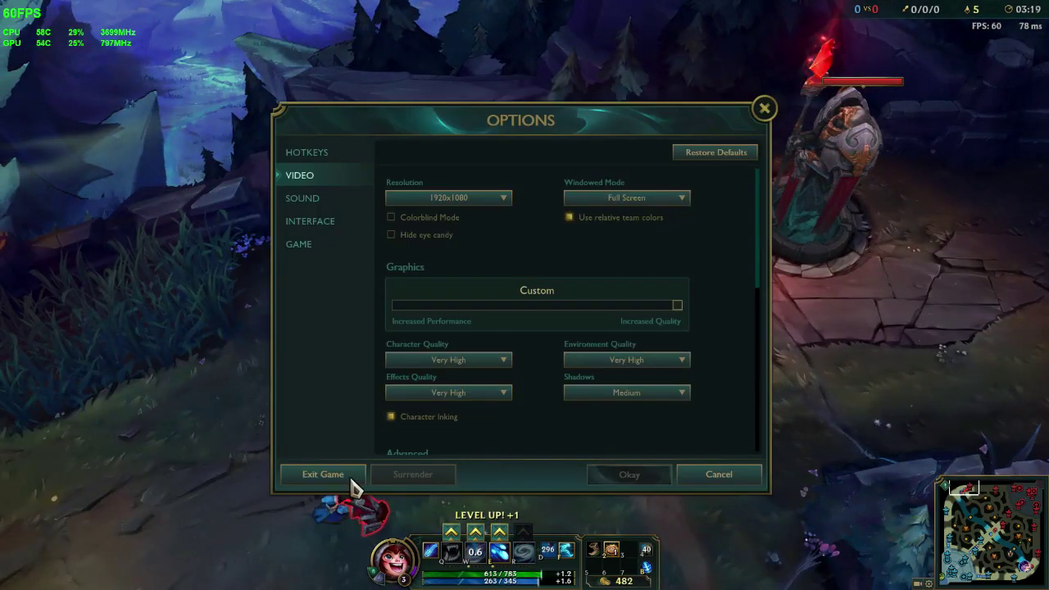
click(351, 480)
click(455, 306)
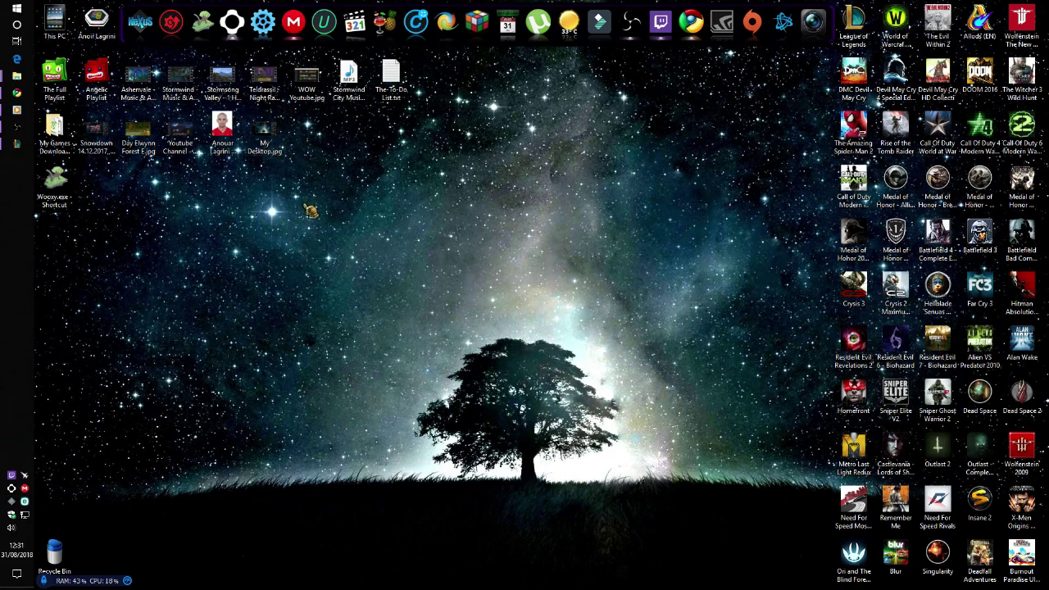
Step: Open Wooxy over the League client, then uninstall and reinstall the Mystic Rift map skin
click(16, 143)
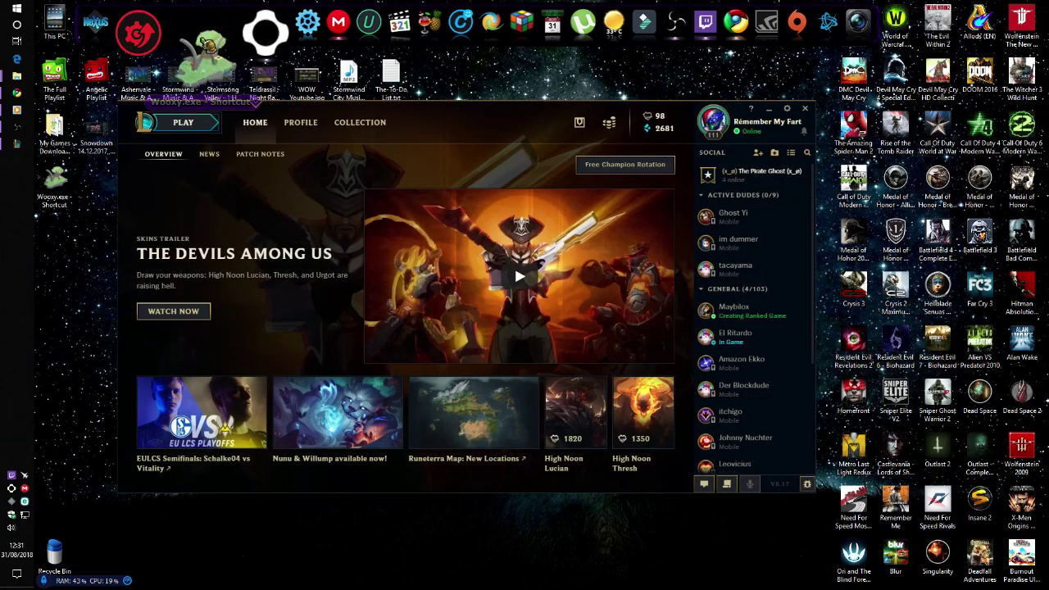
click(205, 45)
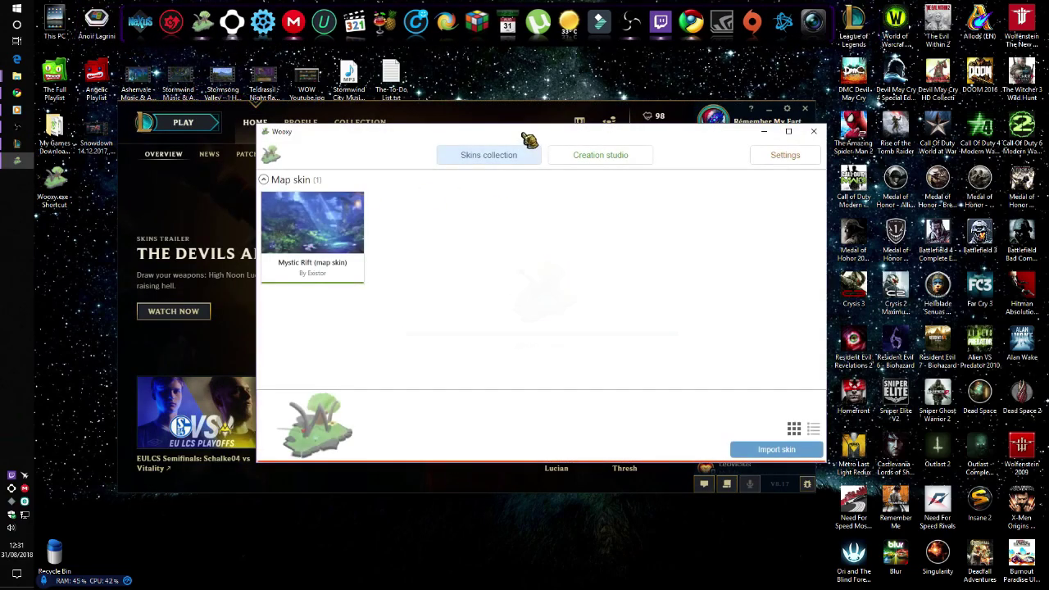
click(336, 245)
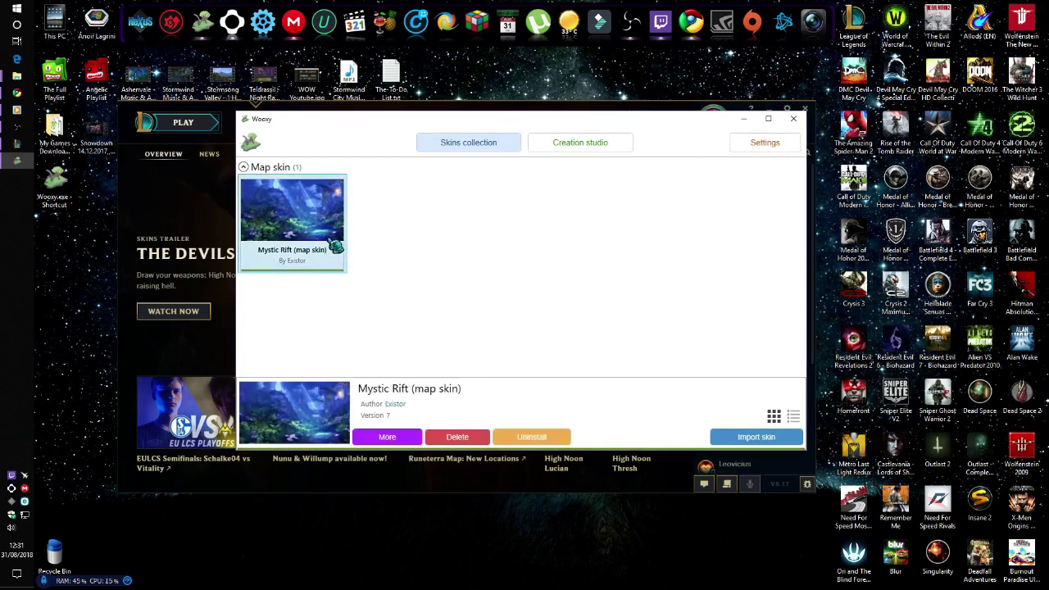
click(525, 435)
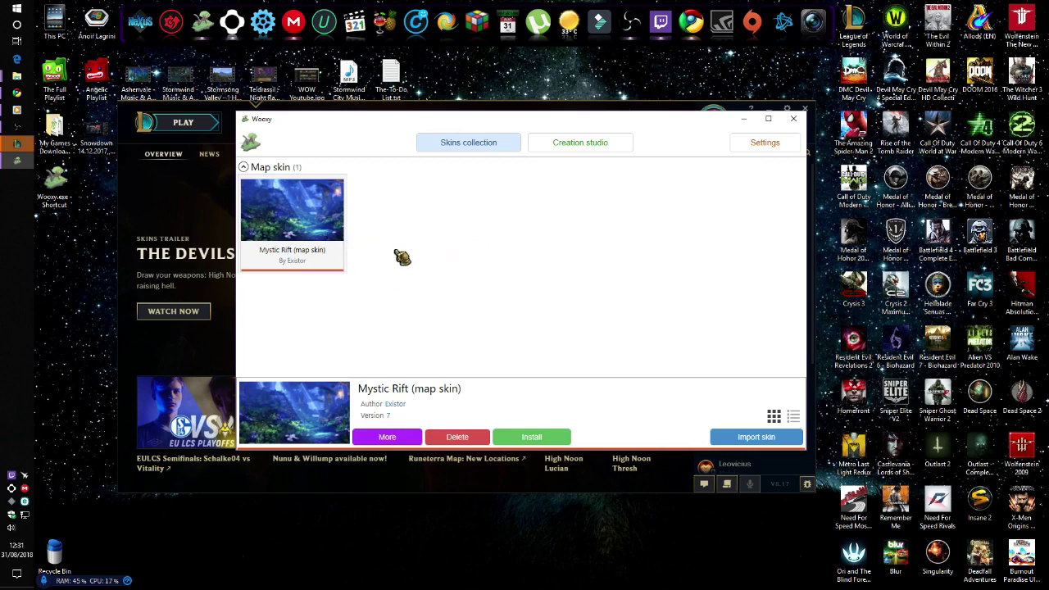
drag(534, 123, 544, 119)
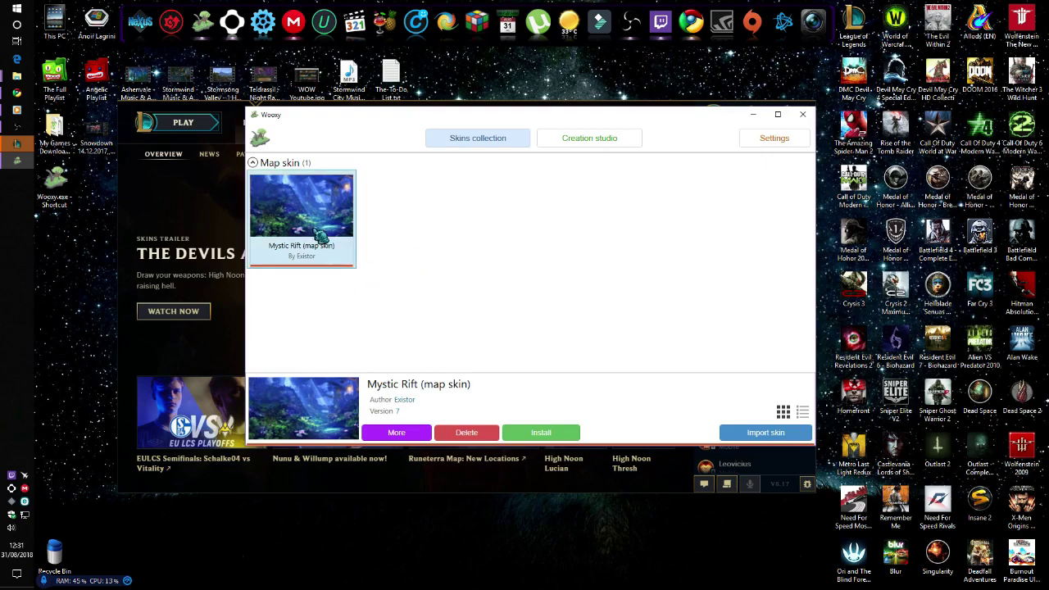
click(550, 433)
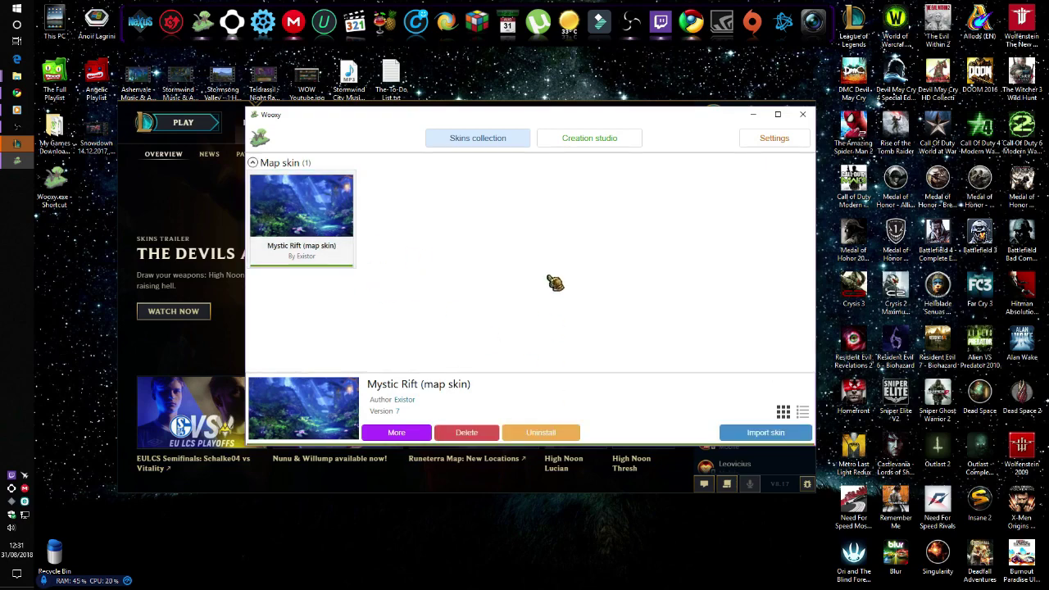
Step: Close the Wooxy window, leaving the League client home page in front
click(803, 114)
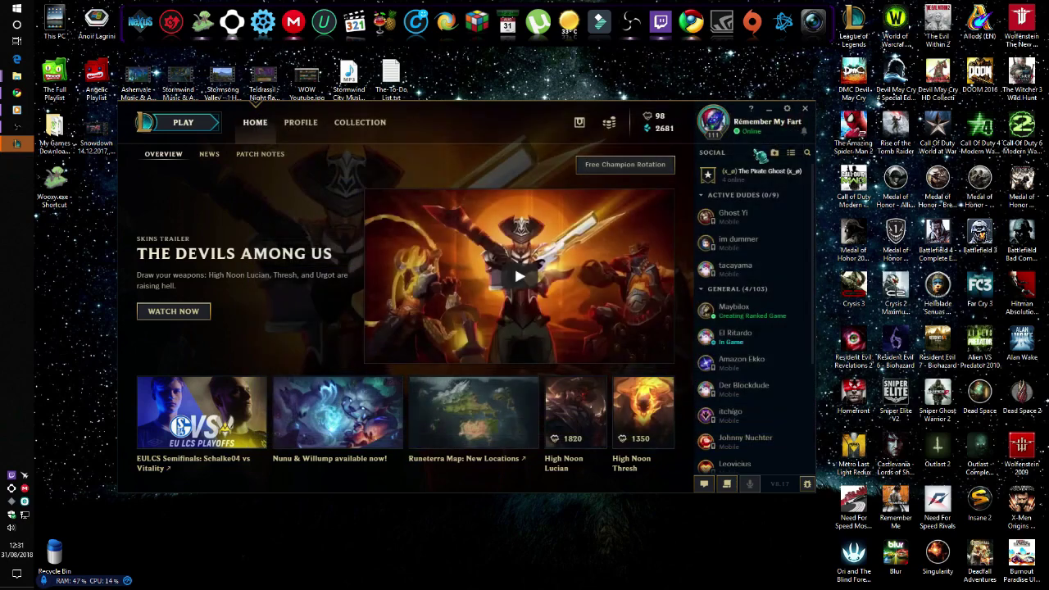